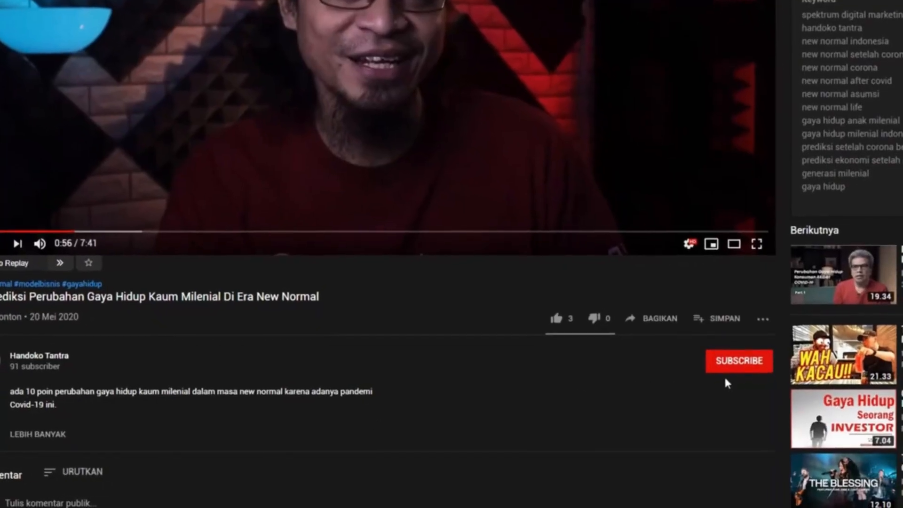
# Subscribe to the video's channel and bring up its bell notification options.
pyautogui.click(727, 371)
pyautogui.click(733, 331)
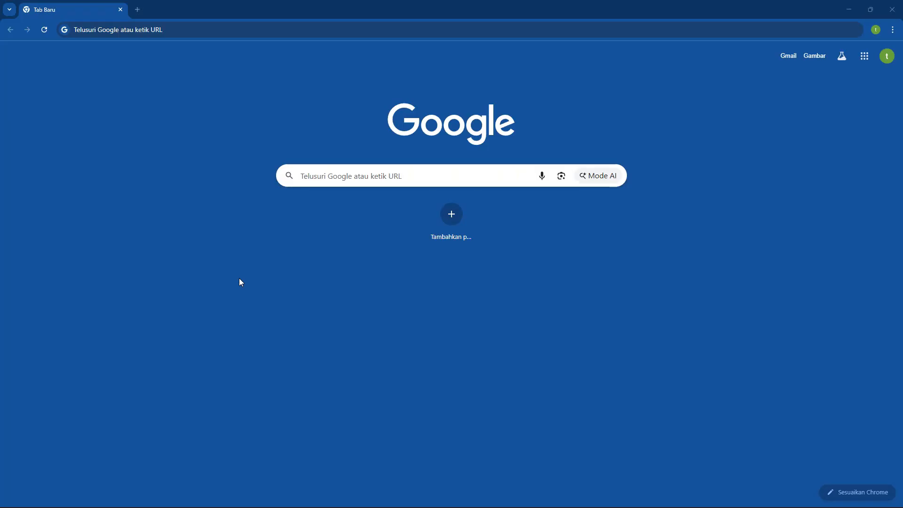
# Paste the copied Hostinger purchase link into the address bar and open it with 'Tempel dan buka'.
pyautogui.rightClick(186, 31)
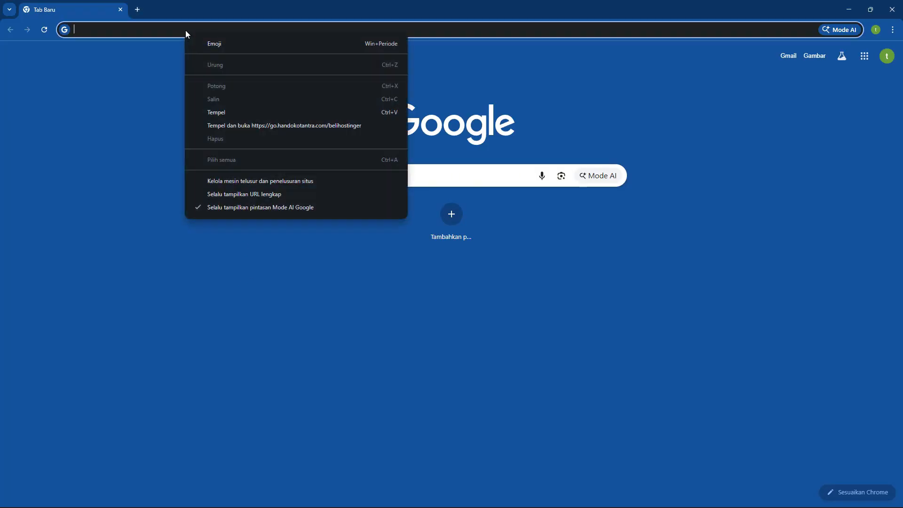
pyautogui.click(236, 124)
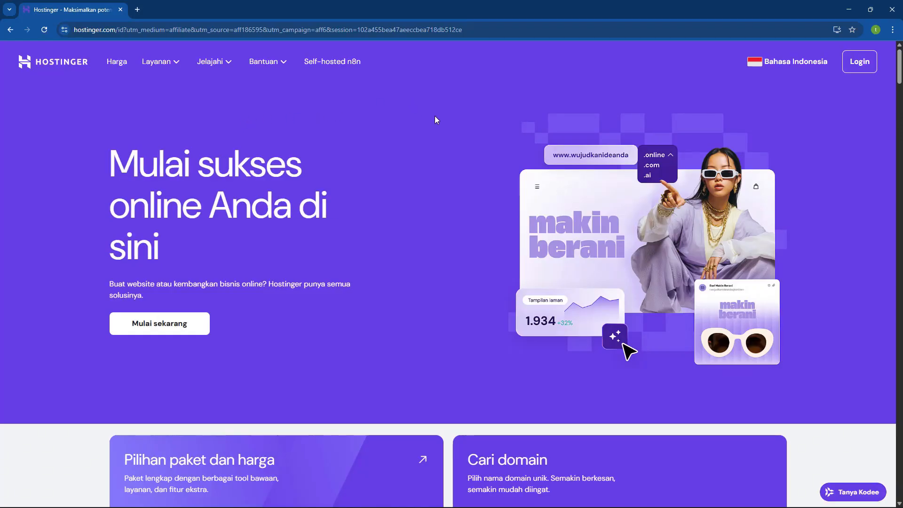
# Go to Harga and scroll to the Single, Premium, Business and Cloud Startup plan cards.
pyautogui.scroll(-5, 422, 136)
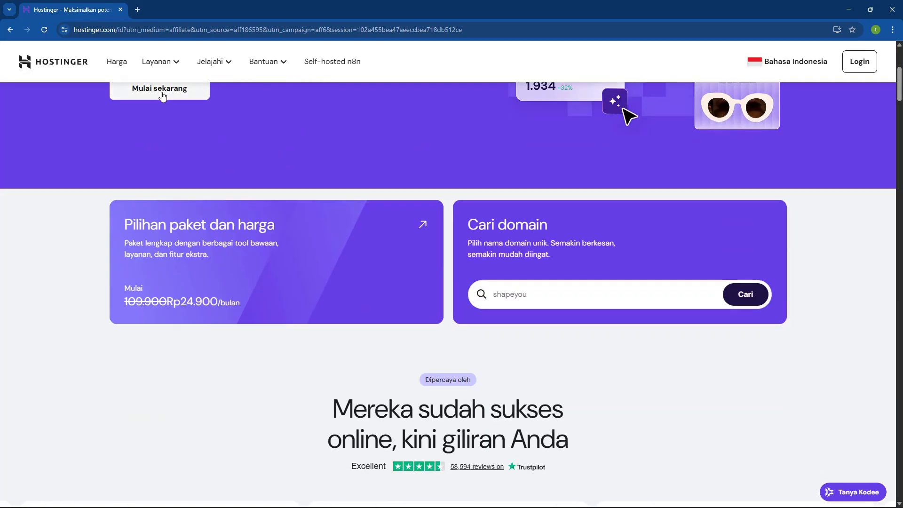
pyautogui.click(116, 68)
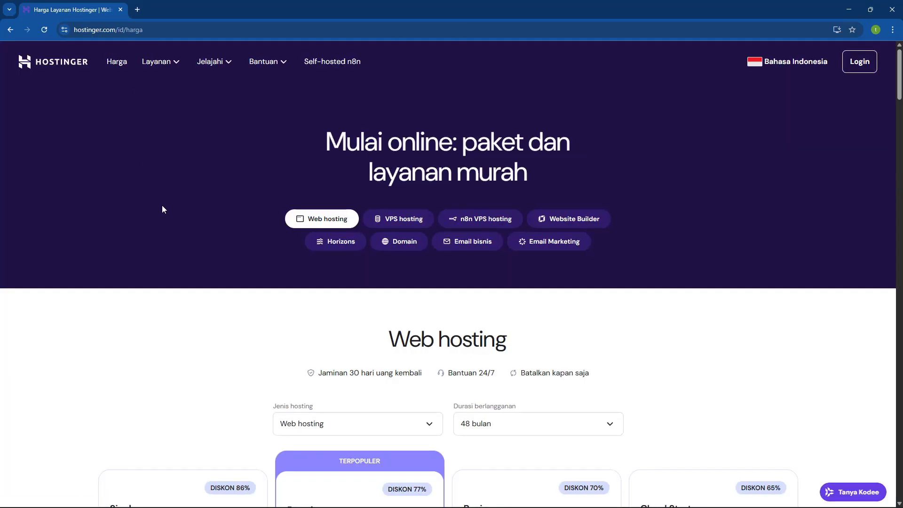
pyautogui.scroll(-4, 161, 205)
pyautogui.scroll(-4, 9, 235)
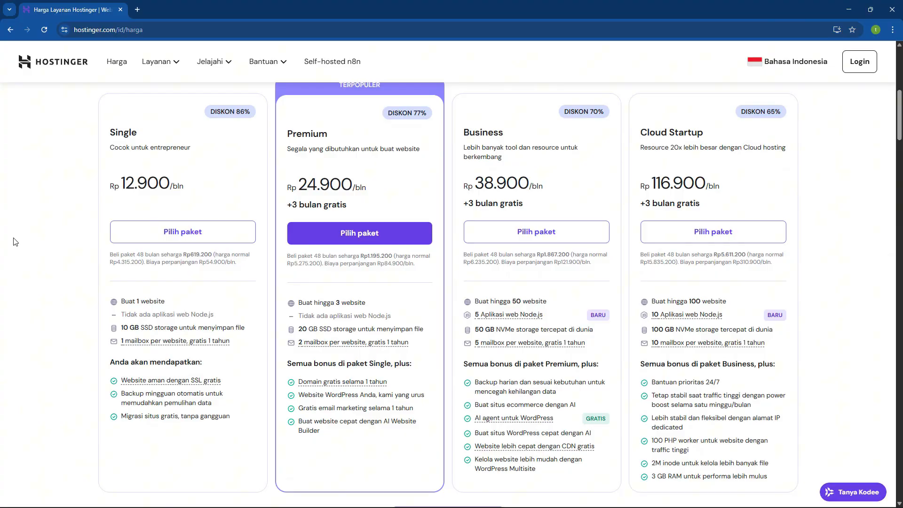
pyautogui.scroll(1, 14, 241)
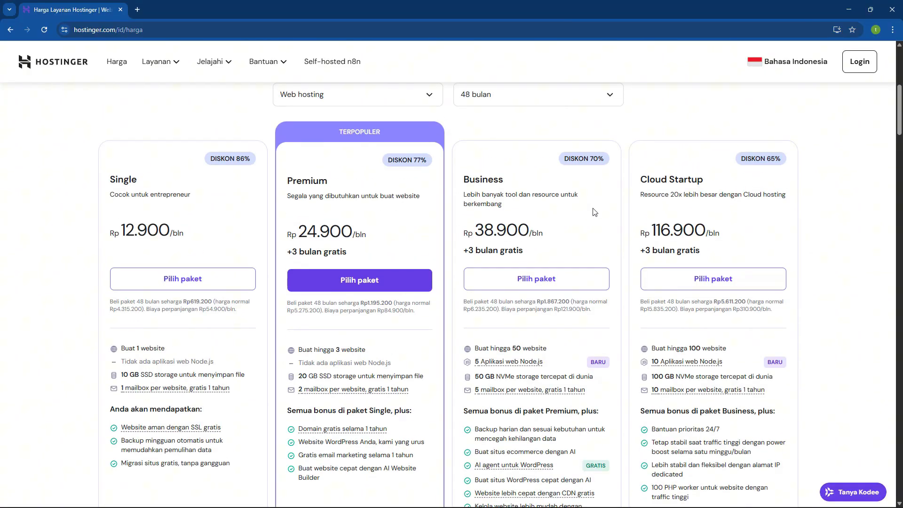
pyautogui.scroll(-1, 678, 207)
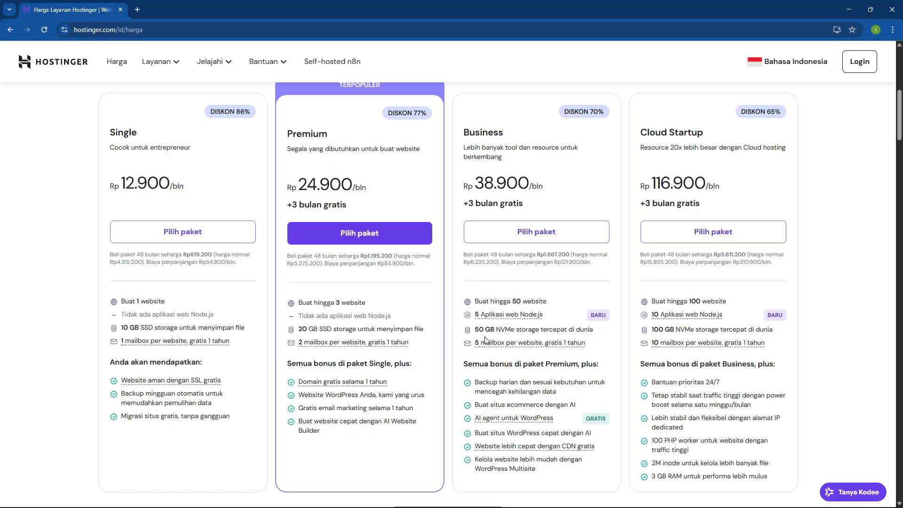
pyautogui.moveTo(348, 343)
# Pick the Business plan and set its Durasi to 12 bulan.
pyautogui.click(540, 237)
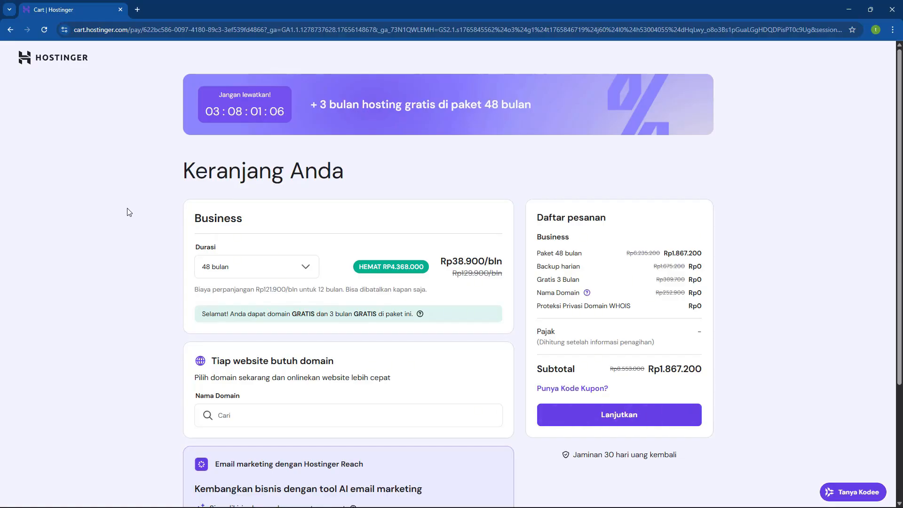
pyautogui.click(250, 267)
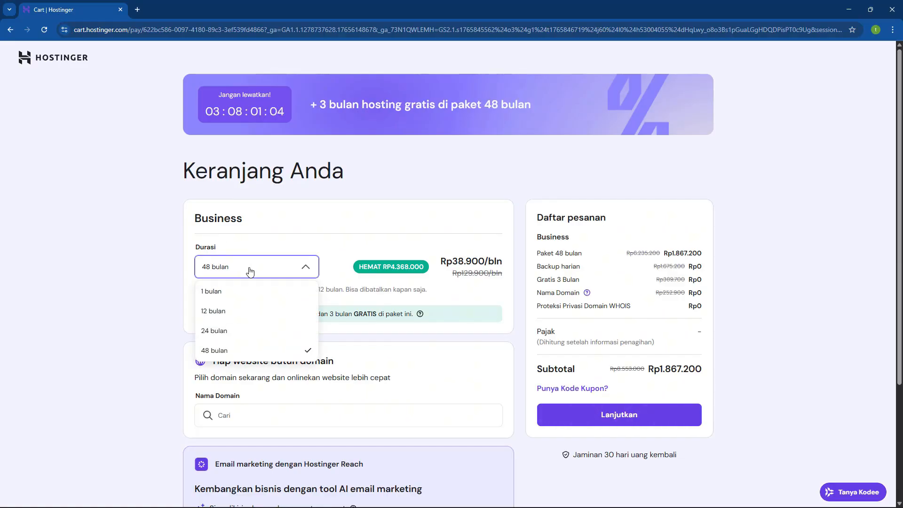
pyautogui.click(248, 312)
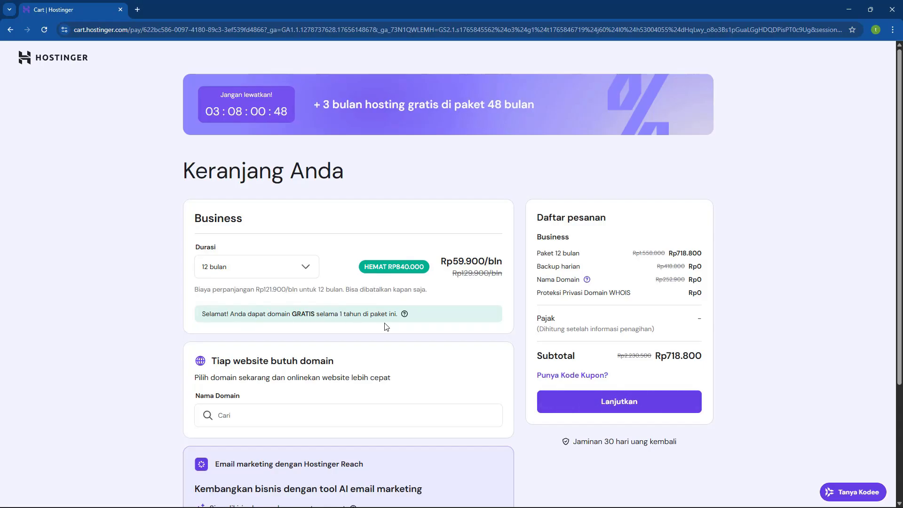
pyautogui.scroll(-3, 386, 326)
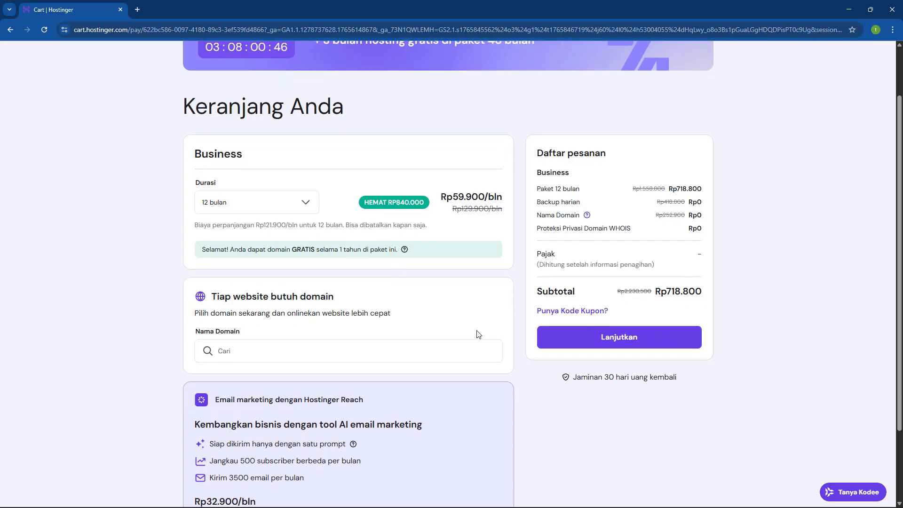
pyautogui.scroll(3, 517, 358)
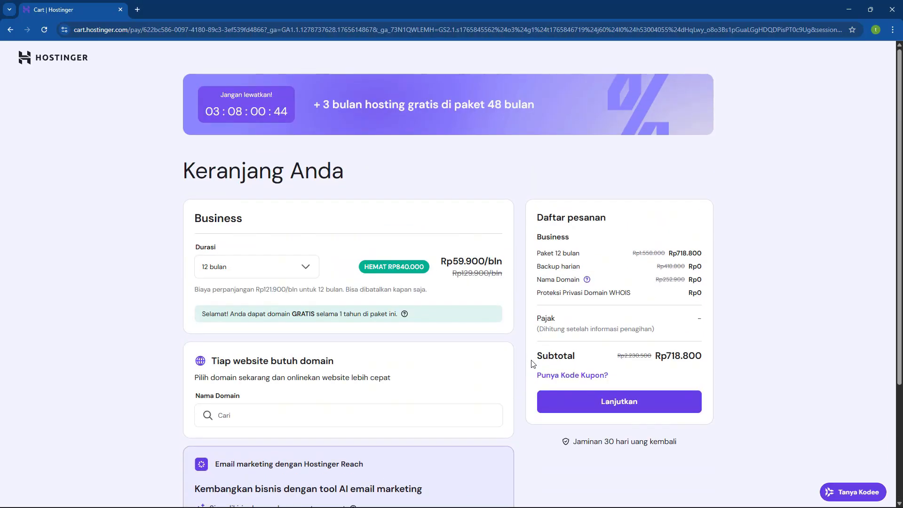
# Apply coupon HT2025 for 20% off, bringing the subtotal to Rp575.040.
pyautogui.click(583, 376)
pyautogui.scroll(-2, 583, 357)
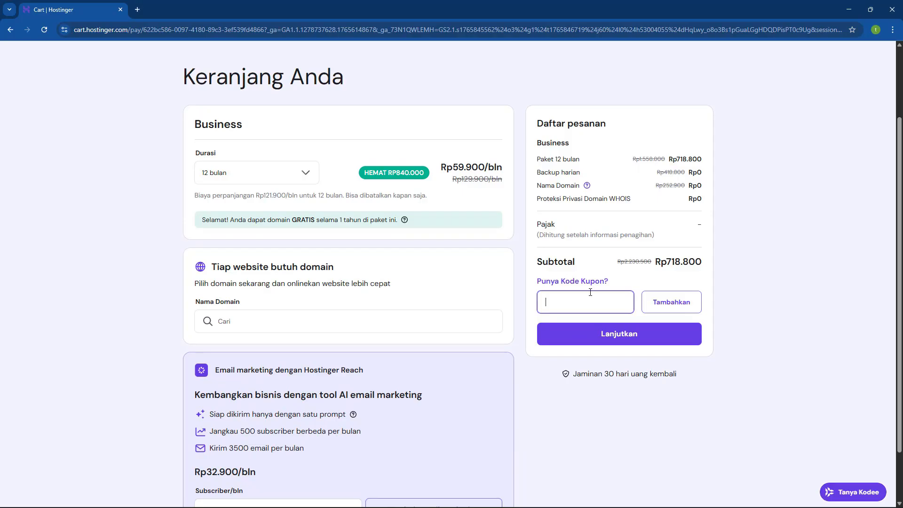
pyautogui.write('HT2025')
pyautogui.click(683, 303)
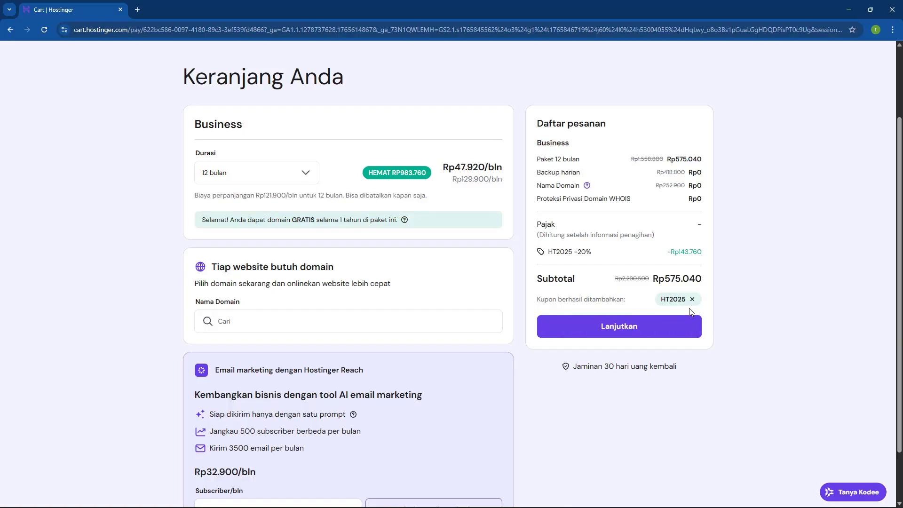
pyautogui.scroll(-2, 731, 337)
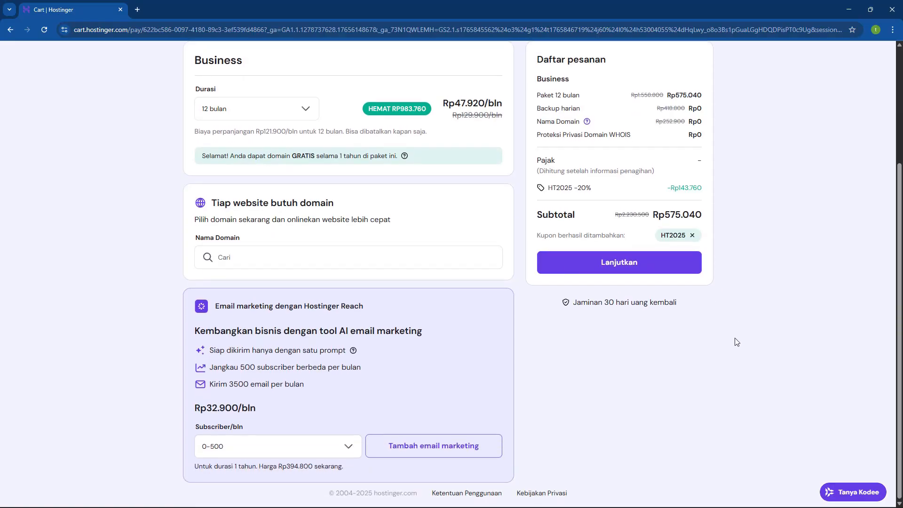
pyautogui.scroll(3, 736, 338)
# Proceed to checkout, enter the billing first and last name, and set the country to Indonesia.
pyautogui.click(620, 356)
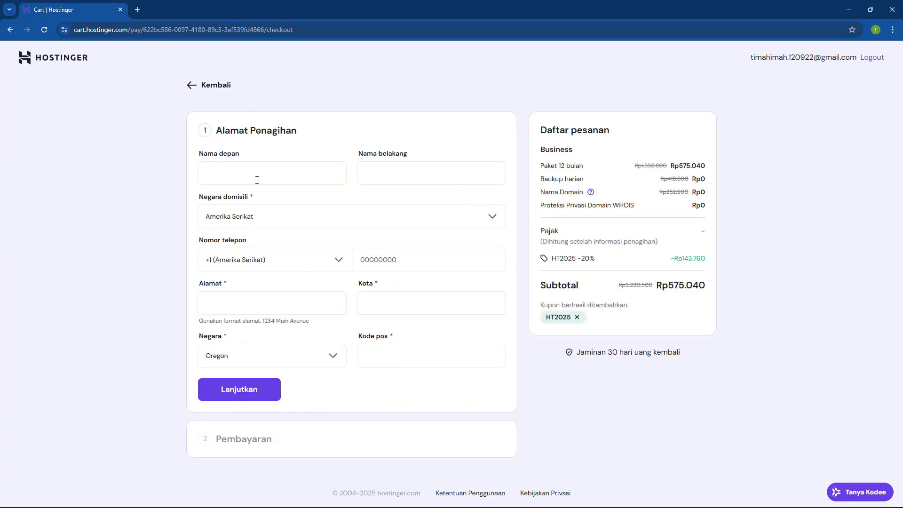
pyautogui.click(290, 172)
pyautogui.write('Handoko')
pyautogui.press('Tab')
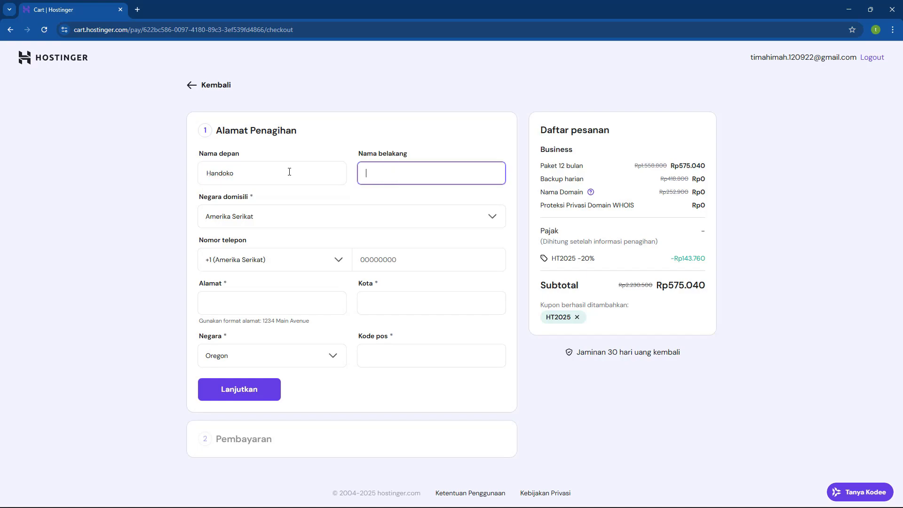
pyautogui.write('Tantra')
pyautogui.click(298, 220)
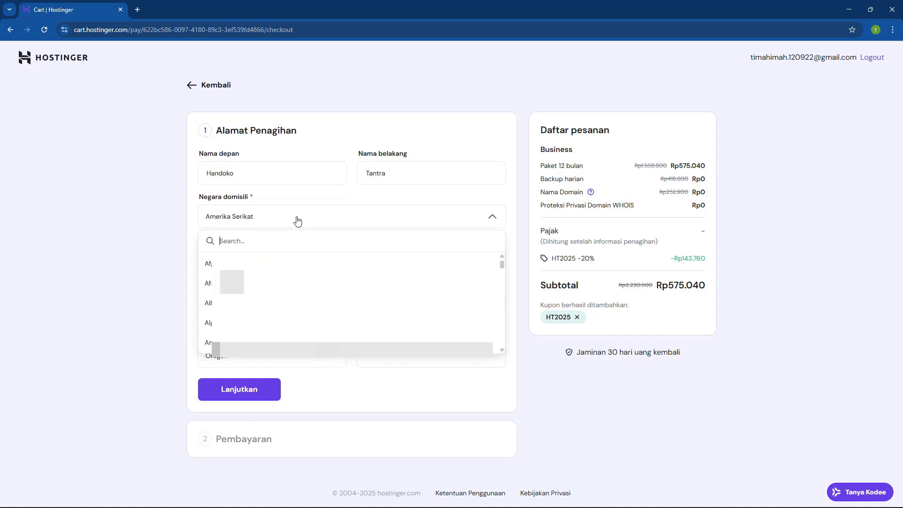
pyautogui.click(298, 283)
pyautogui.click(400, 259)
# Fill the remaining billing address fields, submit, and dismiss the save-address prompt.
pyautogui.press('Tab')
pyautogui.write('Su')
pyautogui.press('Tab')
pyautogui.press('Tab')
pyautogui.write('Su')
pyautogui.press('Tab')
pyautogui.click(260, 380)
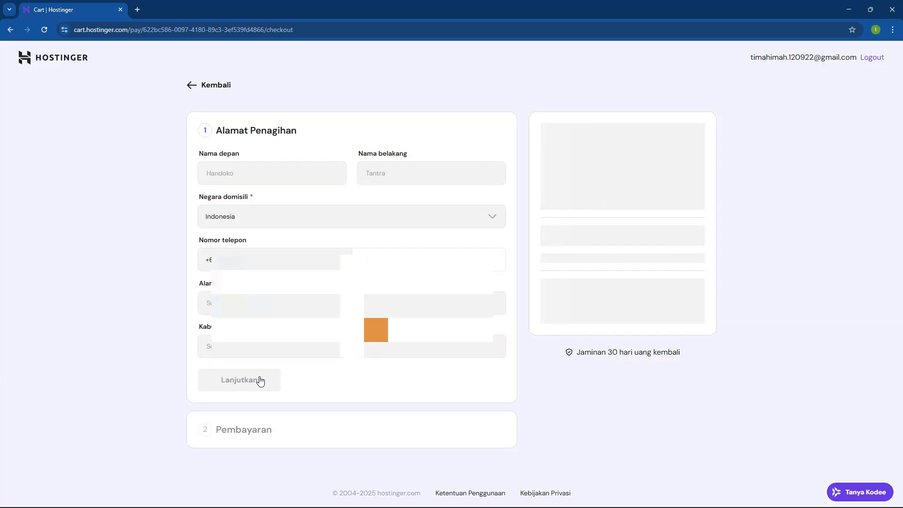
pyautogui.click(848, 53)
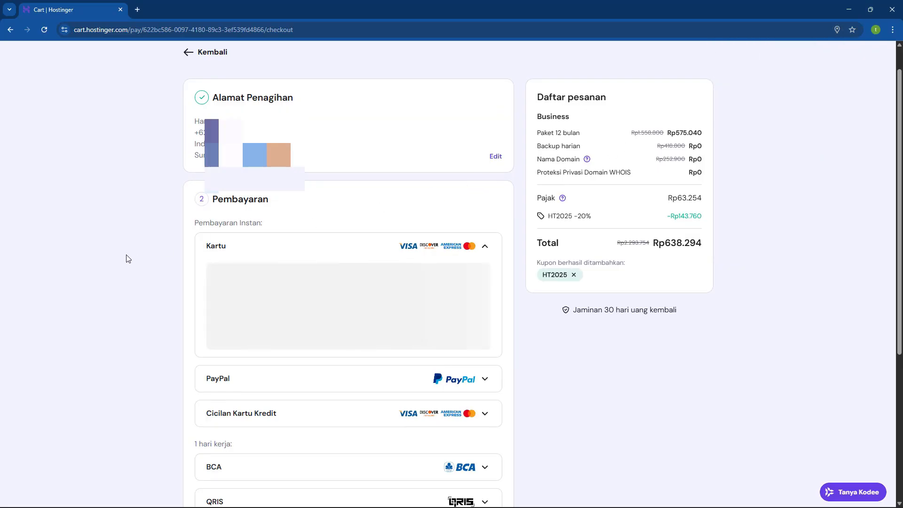
# Choose QRIS as payment and create the payment bill for Rp638.294.
pyautogui.scroll(-3, 137, 256)
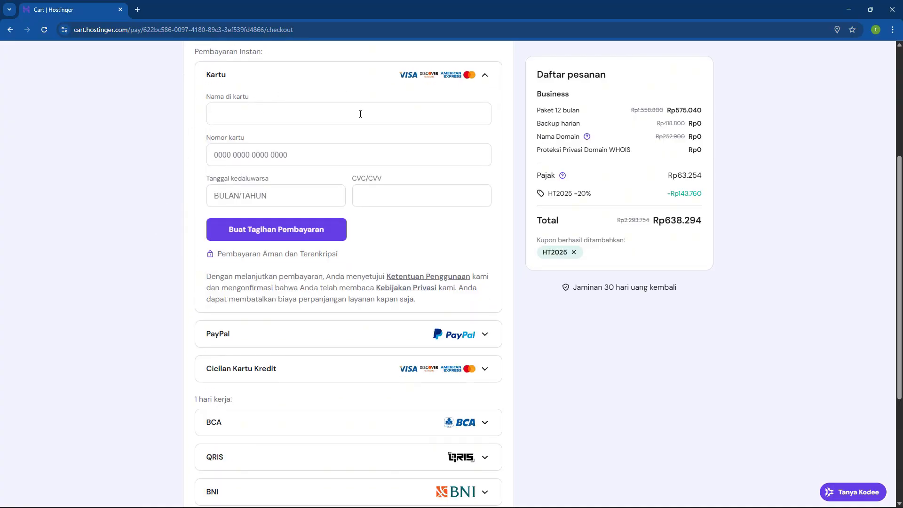
pyautogui.scroll(-3, 360, 127)
pyautogui.scroll(-1, 193, 314)
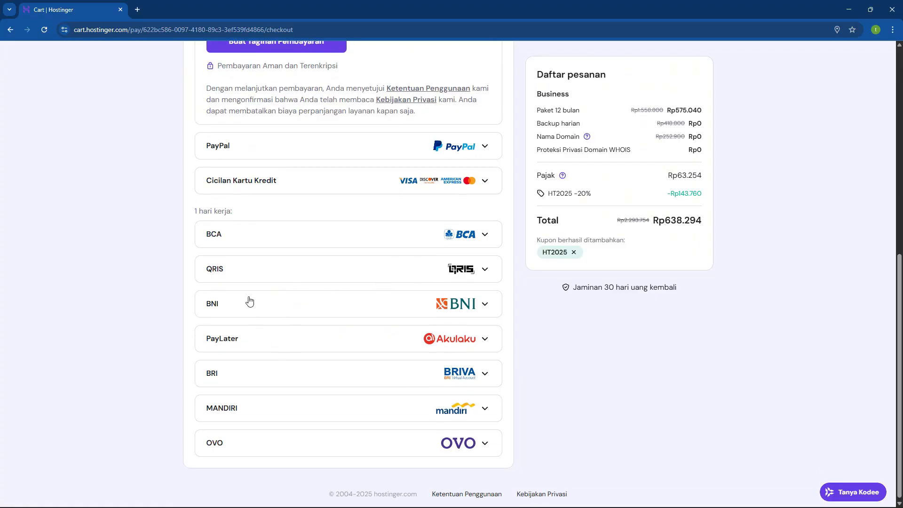
pyautogui.click(467, 271)
pyautogui.scroll(2, 538, 335)
pyautogui.click(286, 252)
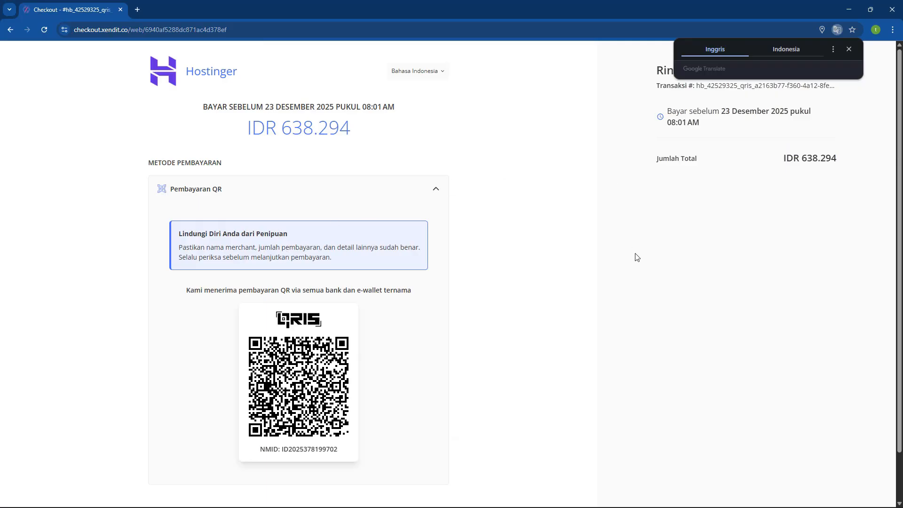
# Dismiss the Google Translate popup on the Xendit QRIS payment page.
pyautogui.click(852, 47)
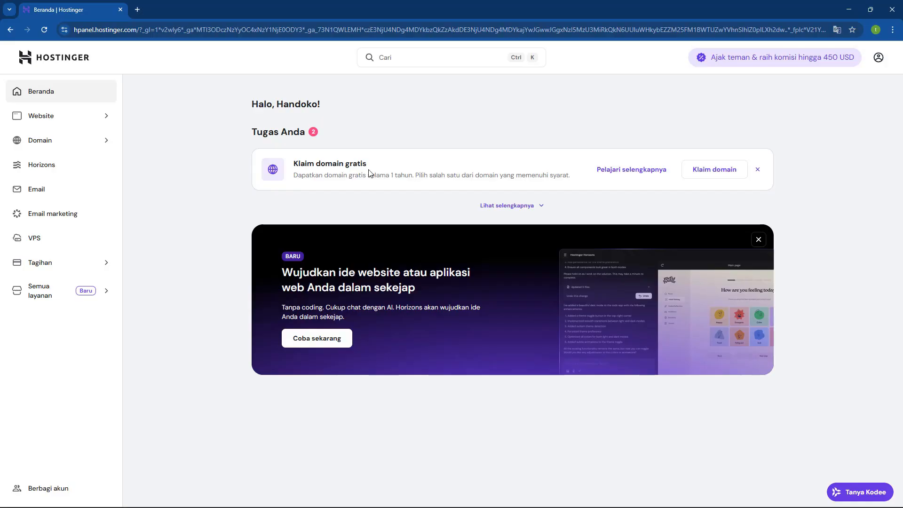
# Enter the wanted .id name in Klaim domain gratis, check availability, and claim it.
pyautogui.click(718, 171)
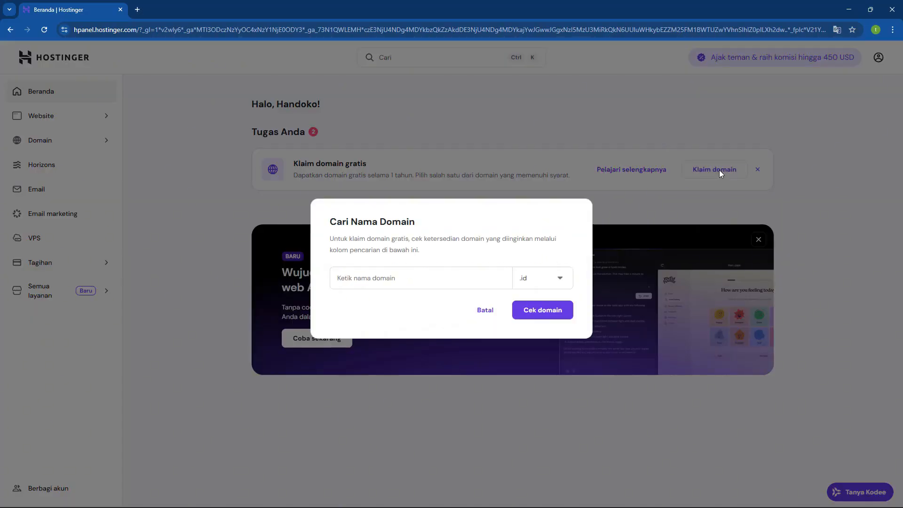
pyautogui.click(451, 283)
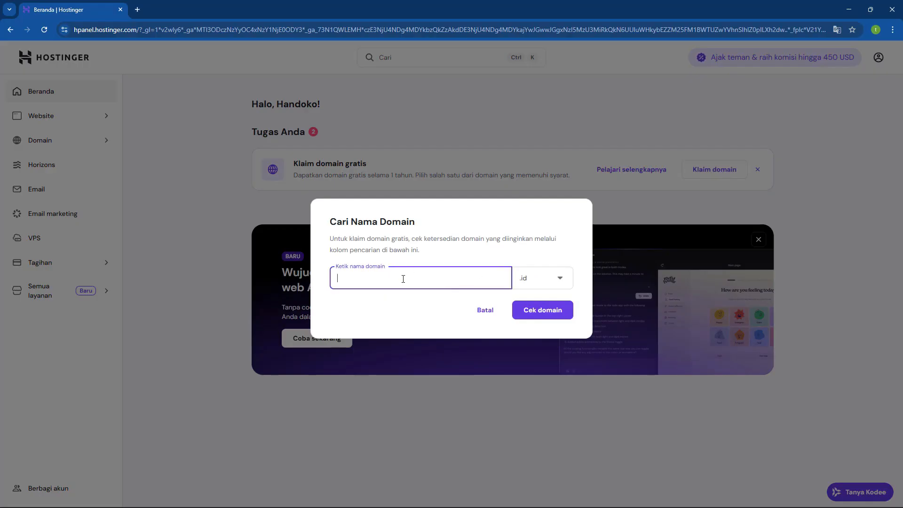
pyautogui.click(530, 279)
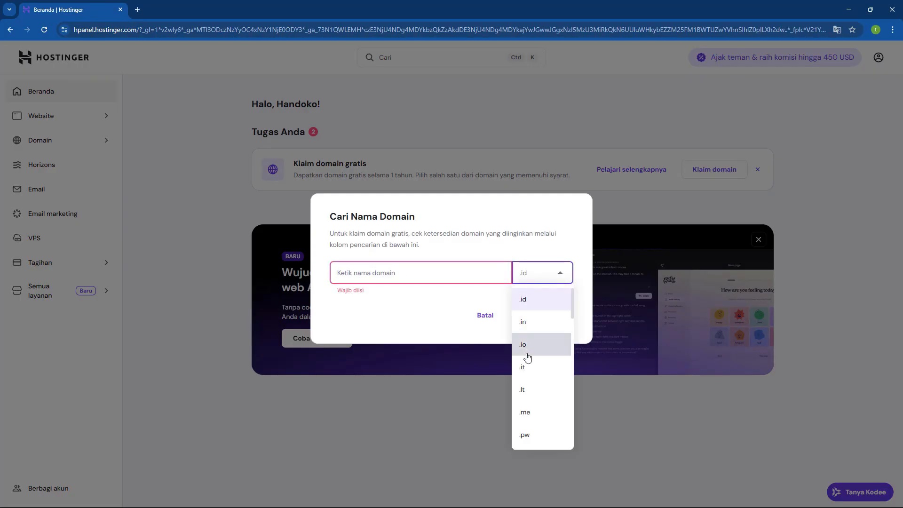
pyautogui.scroll(-3, 529, 380)
pyautogui.scroll(5, 529, 384)
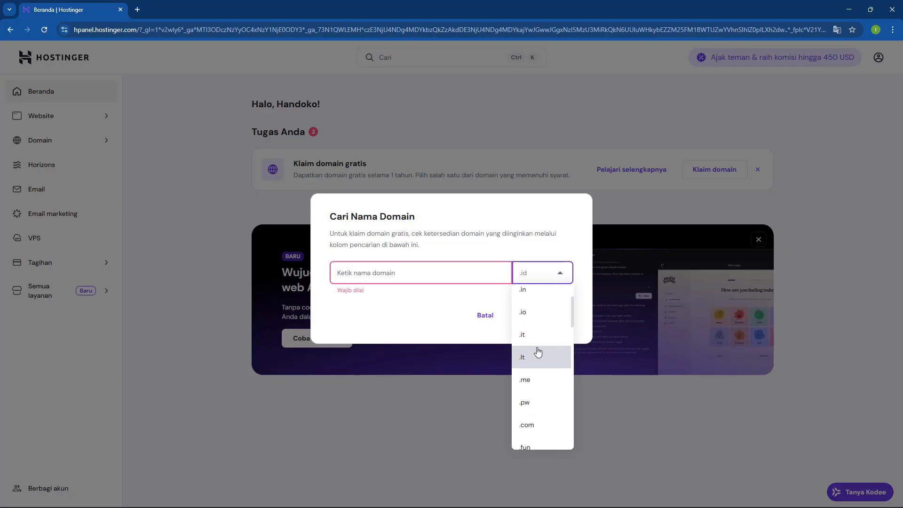
pyautogui.click(409, 272)
pyautogui.click(409, 274)
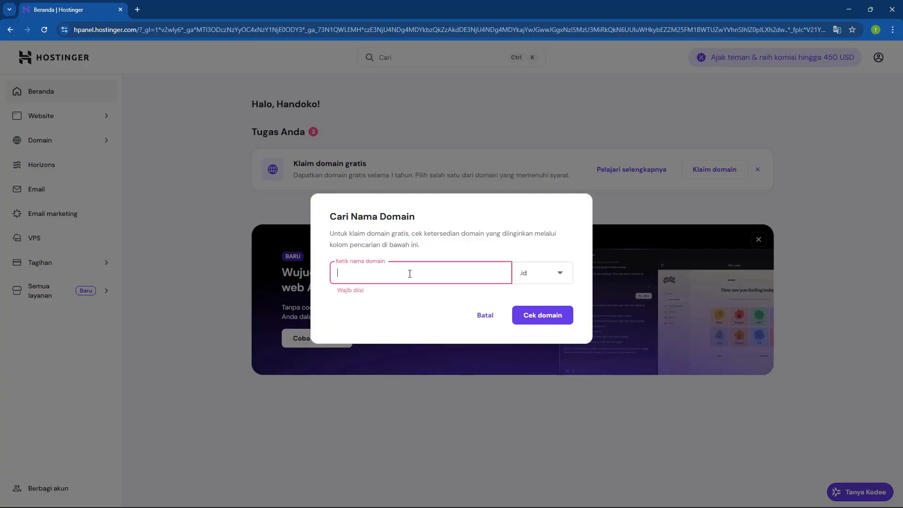
pyautogui.write('handokotantra')
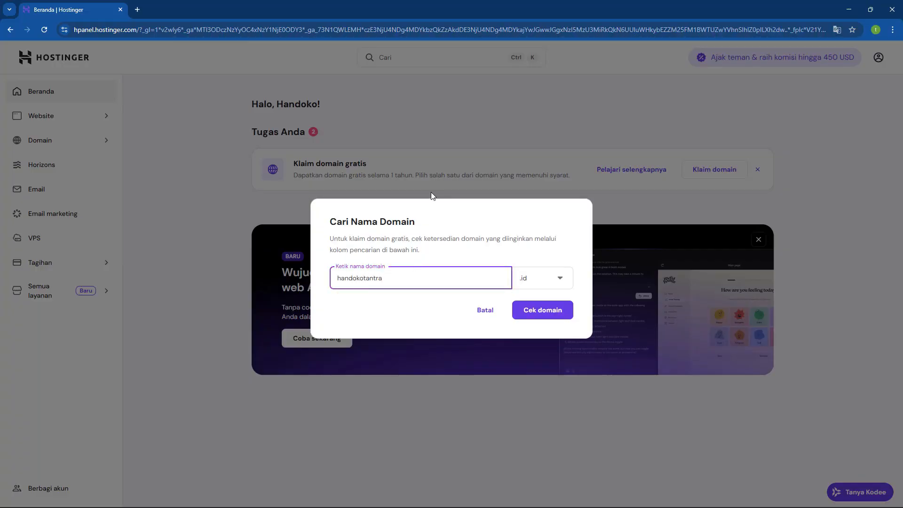
pyautogui.click(538, 312)
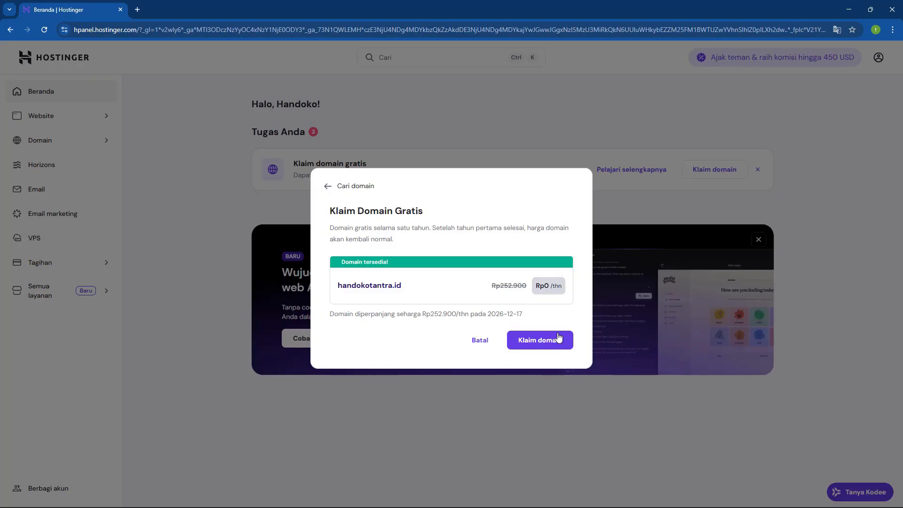
pyautogui.click(541, 342)
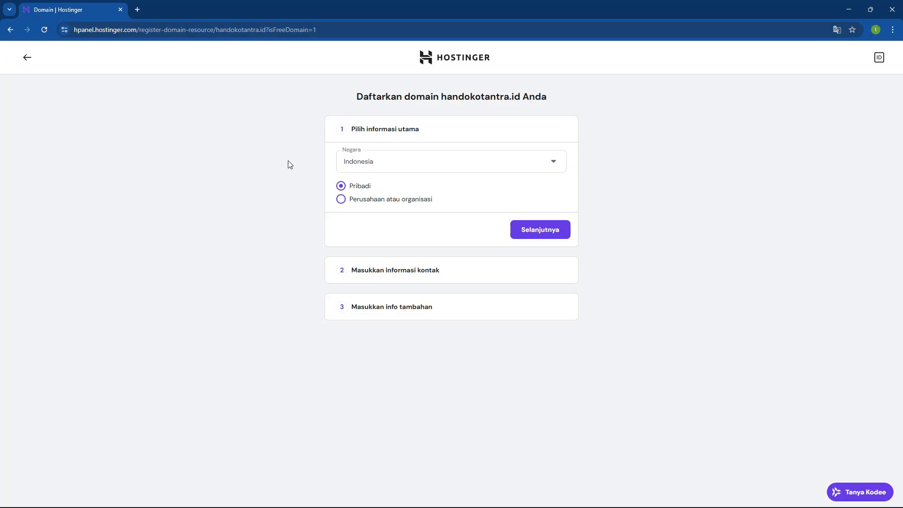
# Confirm Indonesia with Pribadi registrant type and pick the province.
pyautogui.click(543, 235)
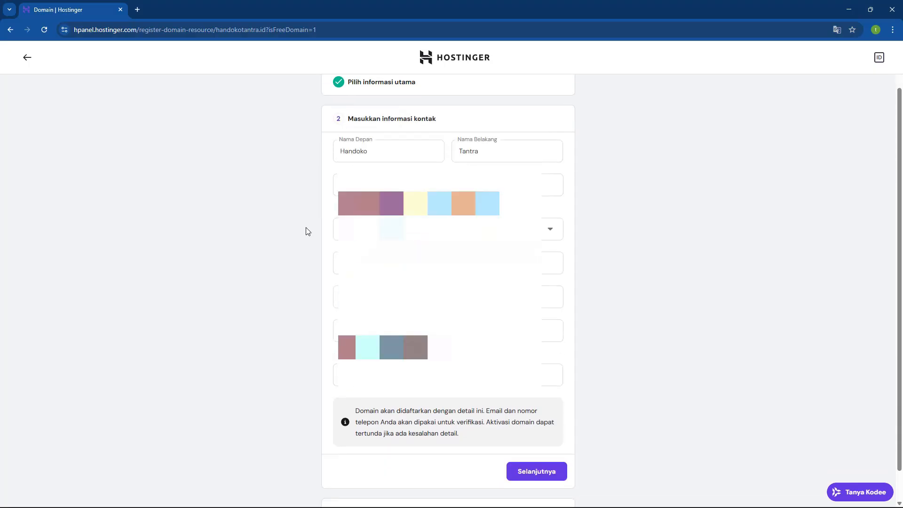
pyautogui.click(346, 229)
pyautogui.press('Down')
pyautogui.press('Down')
pyautogui.press('Down')
pyautogui.press('Down')
pyautogui.press('Down')
pyautogui.press('Down')
pyautogui.press('Down')
pyautogui.press('Down')
pyautogui.press('Down')
pyautogui.press('Down')
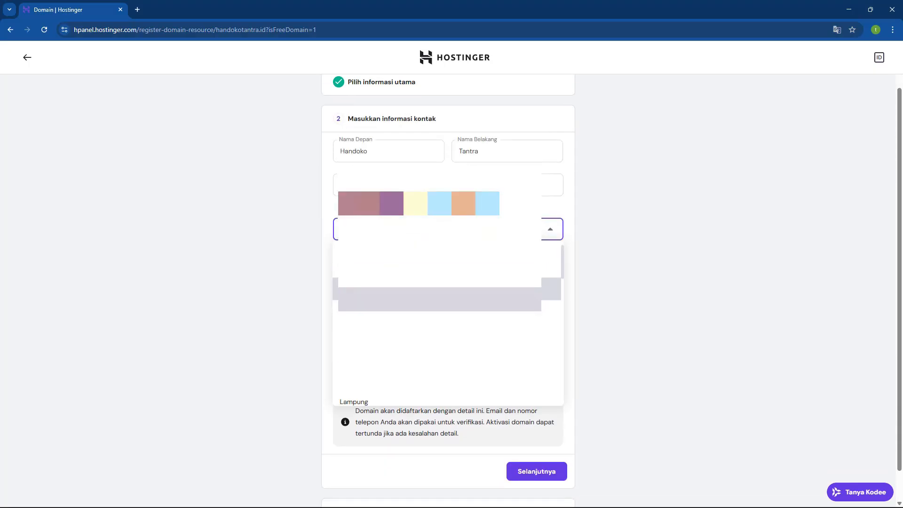
pyautogui.scroll(-3, 446, 329)
pyautogui.scroll(1, 447, 320)
pyautogui.click(400, 314)
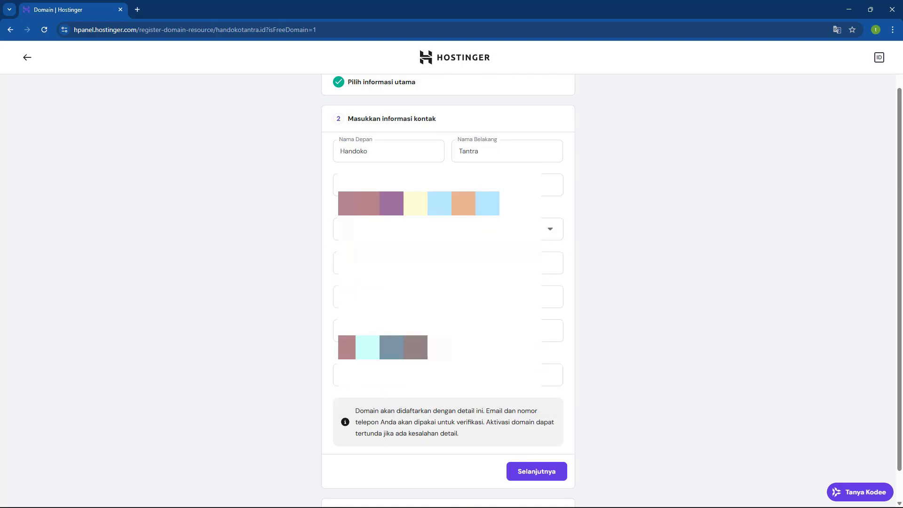
# Complete the remaining contact details and submit the contact information.
pyautogui.click(400, 297)
pyautogui.write('J')
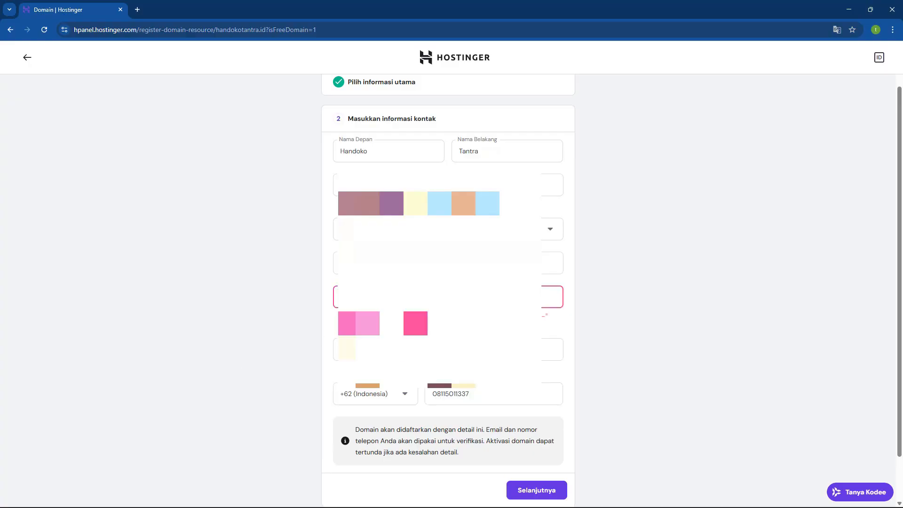
pyautogui.press('BackSpace')
pyautogui.click(643, 267)
pyautogui.scroll(-1, 322, 456)
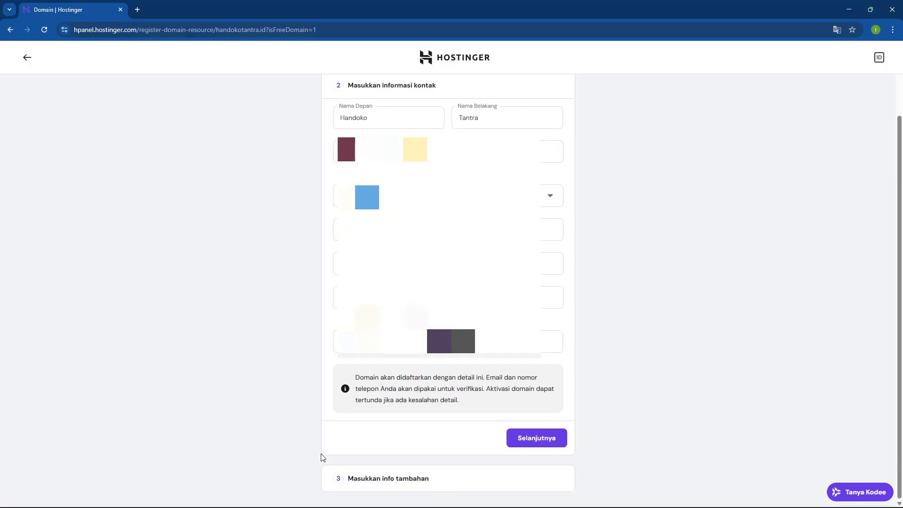
pyautogui.click(527, 439)
# Set Kategori to Personal and finish the domain registration with Selesaikan registrasi.
pyautogui.click(430, 235)
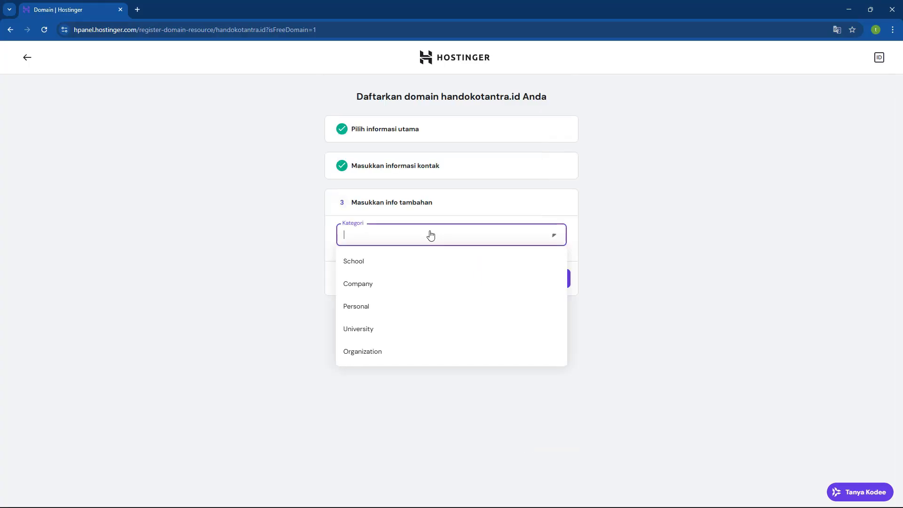
pyautogui.click(409, 313)
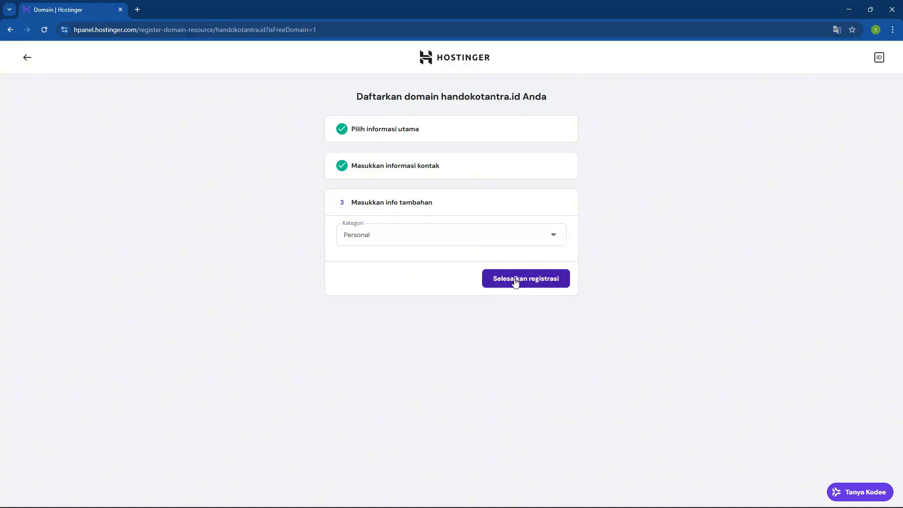
pyautogui.click(515, 281)
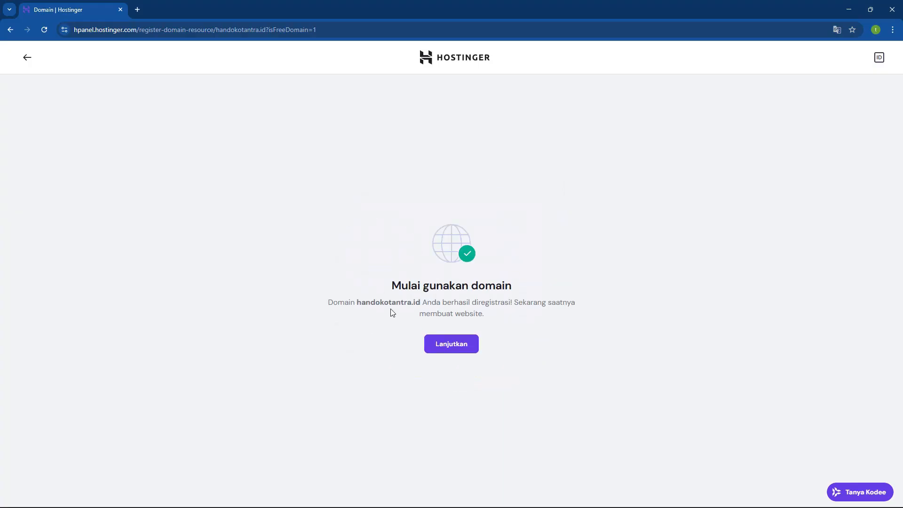
pyautogui.click(447, 349)
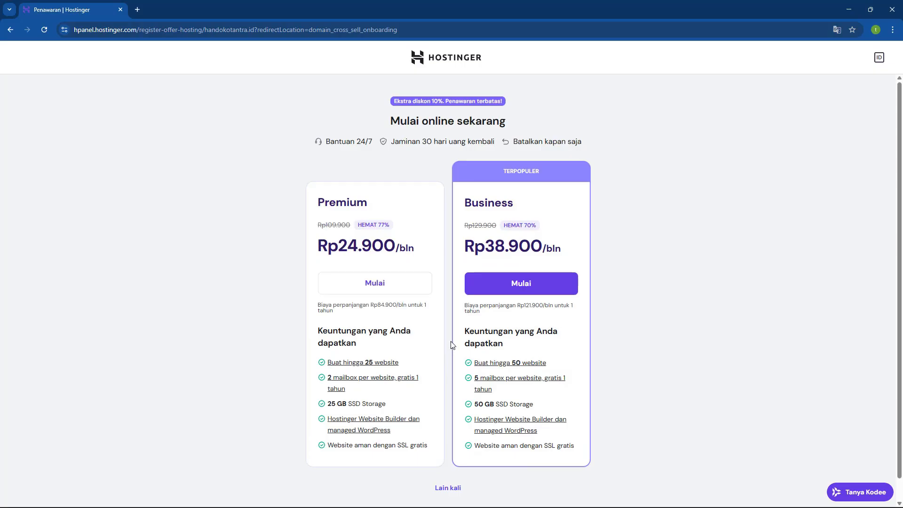
# Skip the hosting upsell with Lain kali to reach the domain's Informasi domain page.
pyautogui.scroll(-1, 470, 287)
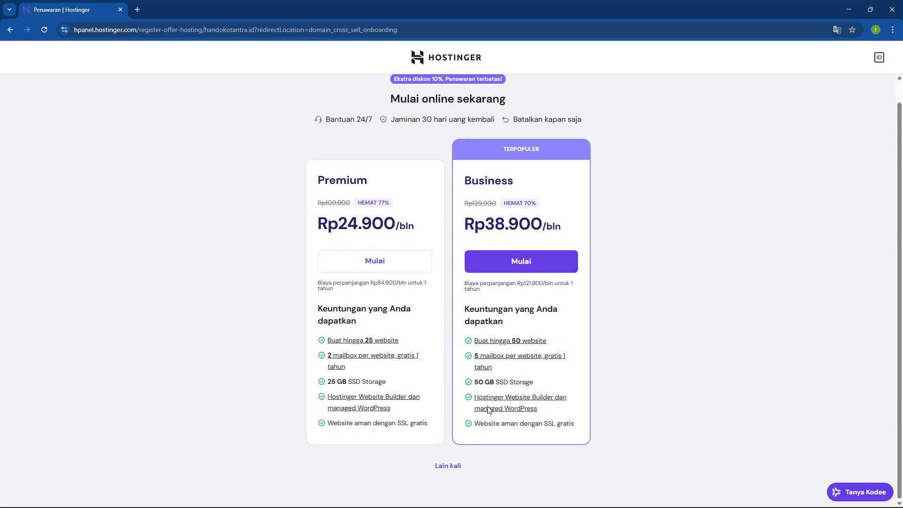
pyautogui.click(441, 468)
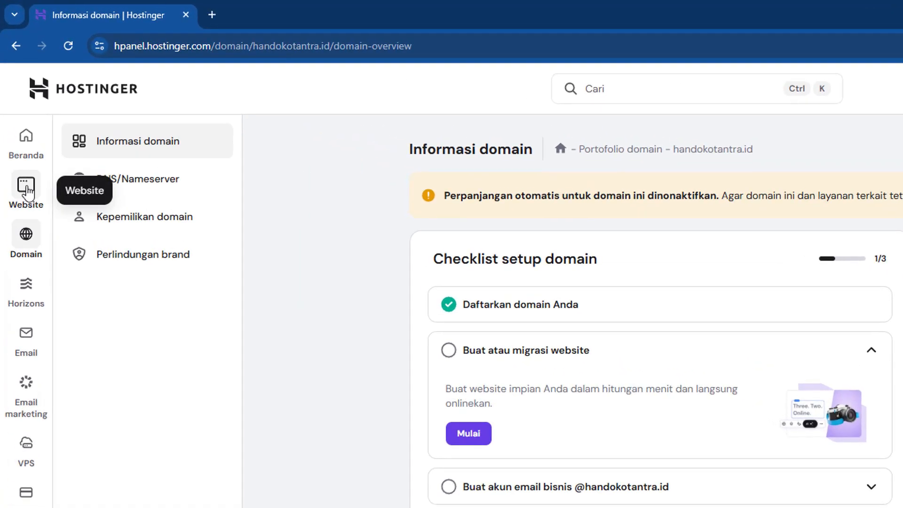
# Under Website > Daftar website, add a new site using Website Builder Hostinger.
pyautogui.click(28, 190)
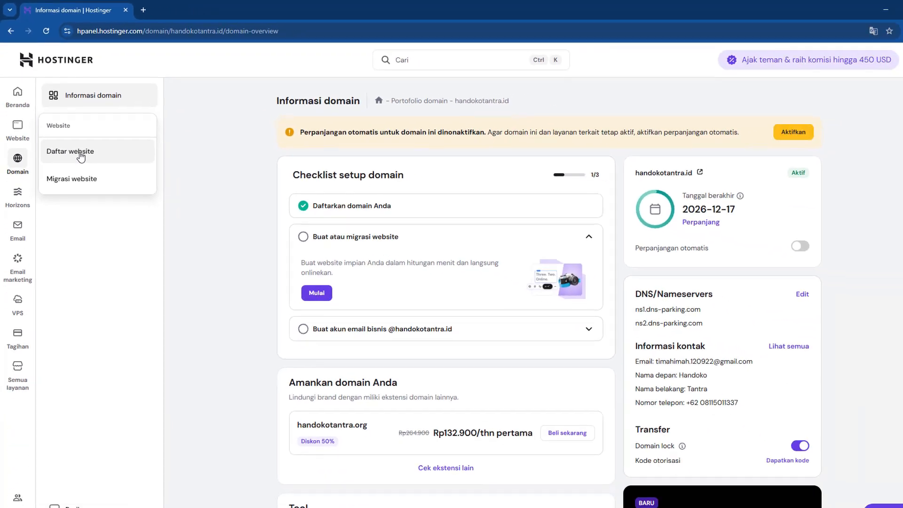
pyautogui.click(75, 224)
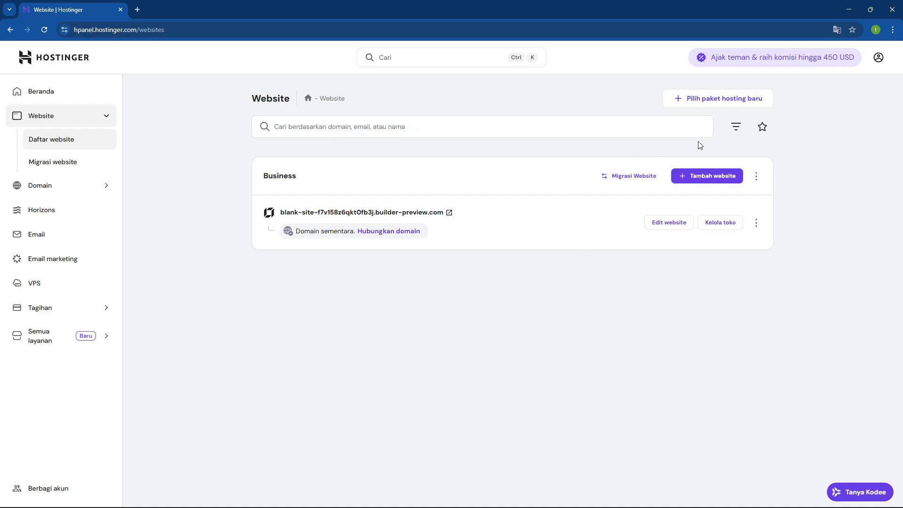
pyautogui.click(706, 182)
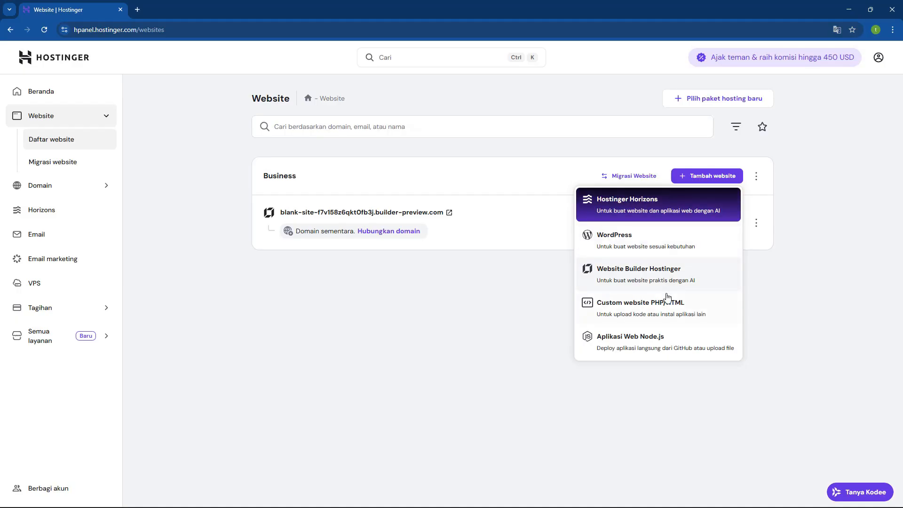
pyautogui.click(665, 275)
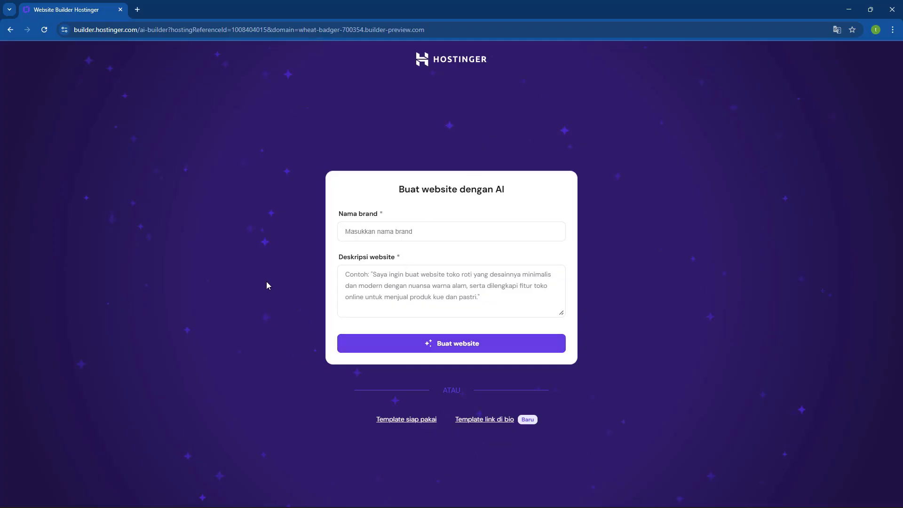
# Choose the Summer link-in-bio template and skip the social-media and affiliate product link prompts.
pyautogui.click(501, 422)
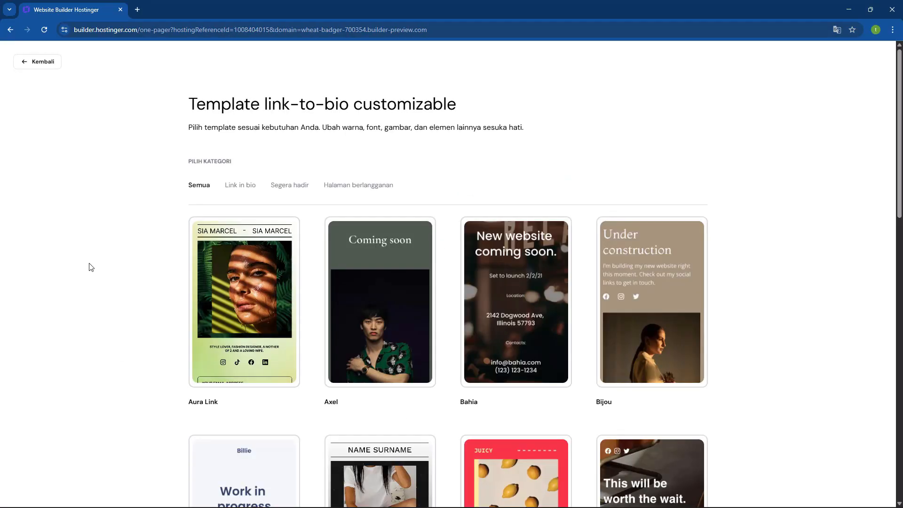
pyautogui.scroll(-10, 92, 268)
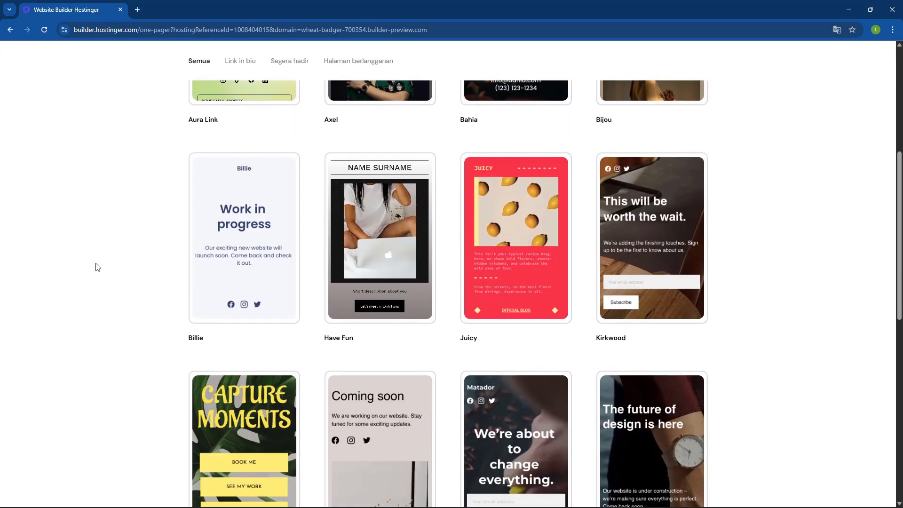
pyautogui.scroll(-5, 103, 270)
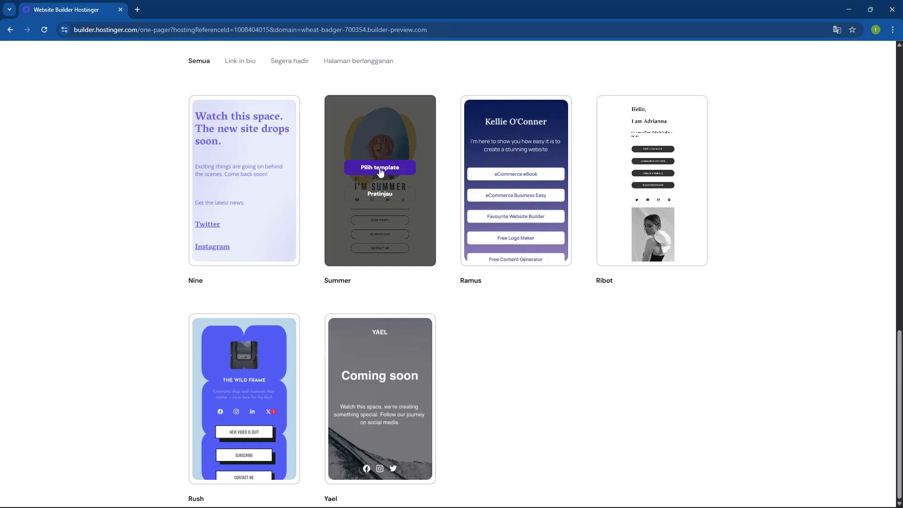
pyautogui.click(381, 170)
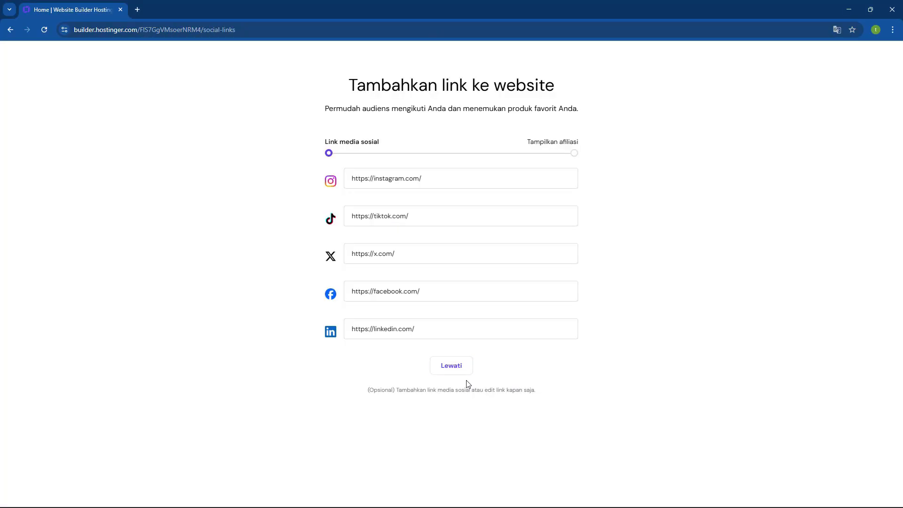
pyautogui.click(458, 377)
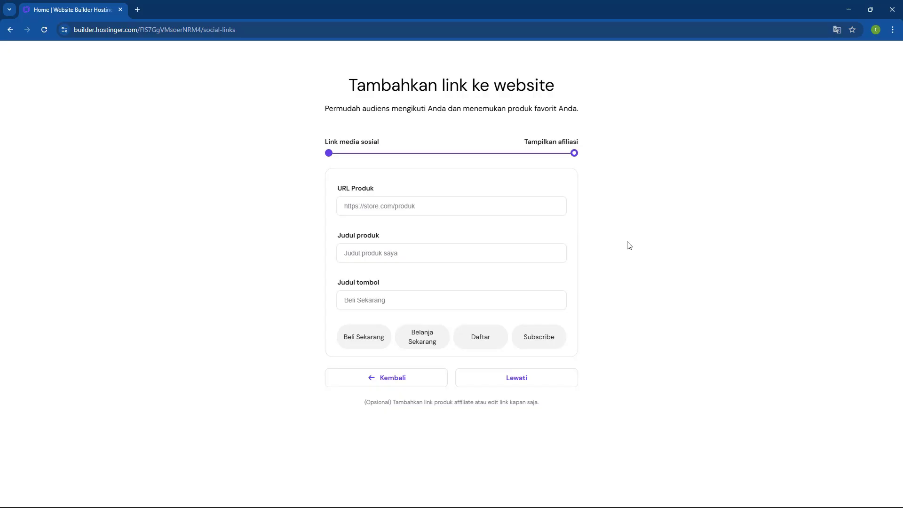
pyautogui.click(541, 385)
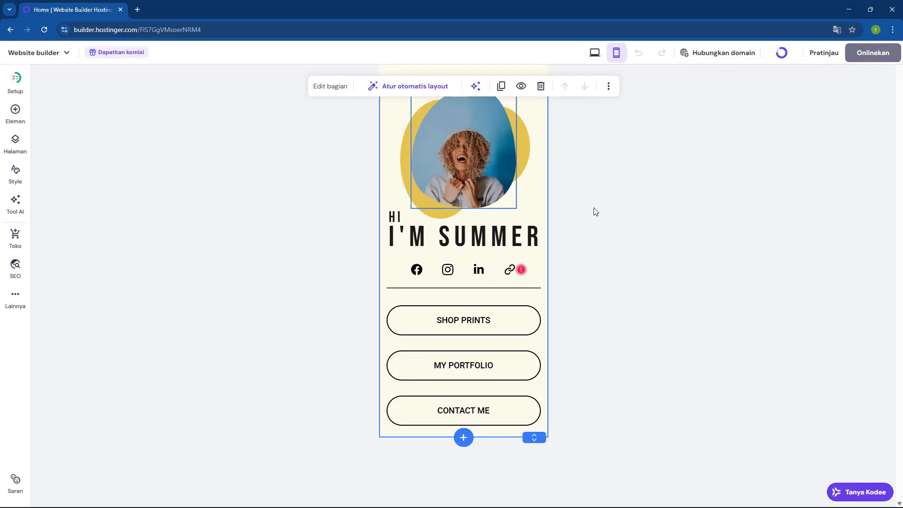
# Delete the profile photo and both yellow background shapes, then bring up the Elements list.
pyautogui.click(665, 214)
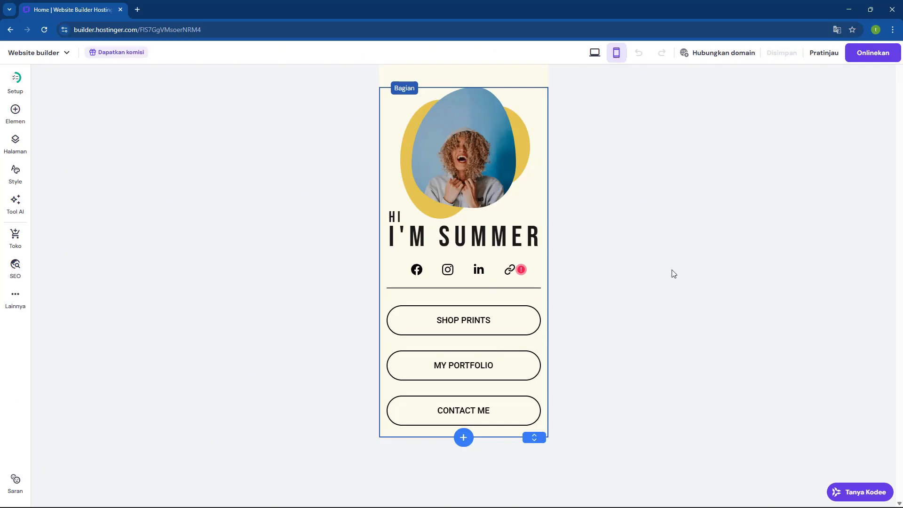
pyautogui.click(487, 159)
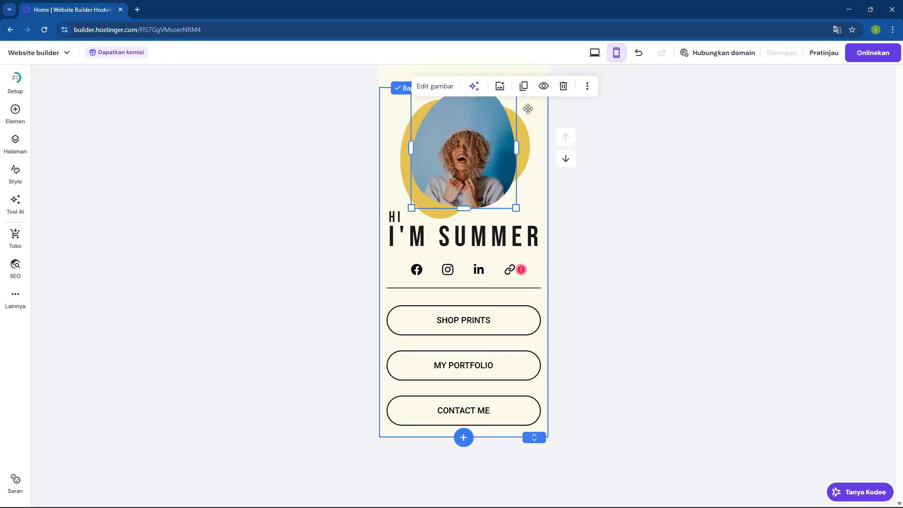
pyautogui.click(563, 86)
pyautogui.click(452, 141)
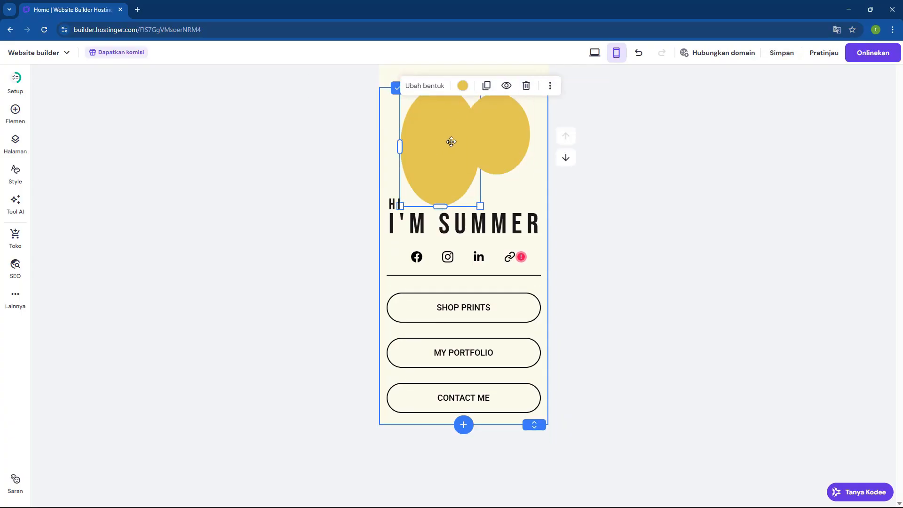
pyautogui.click(524, 85)
pyautogui.click(496, 126)
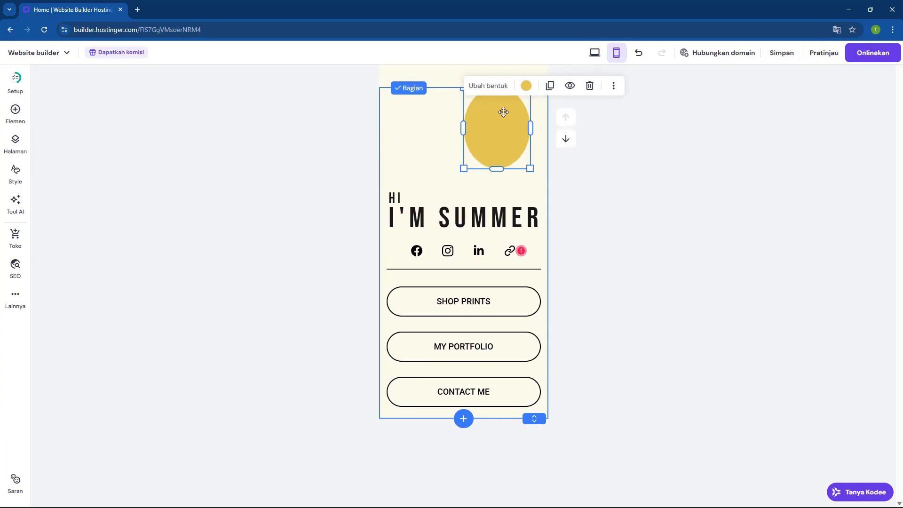
pyautogui.click(591, 85)
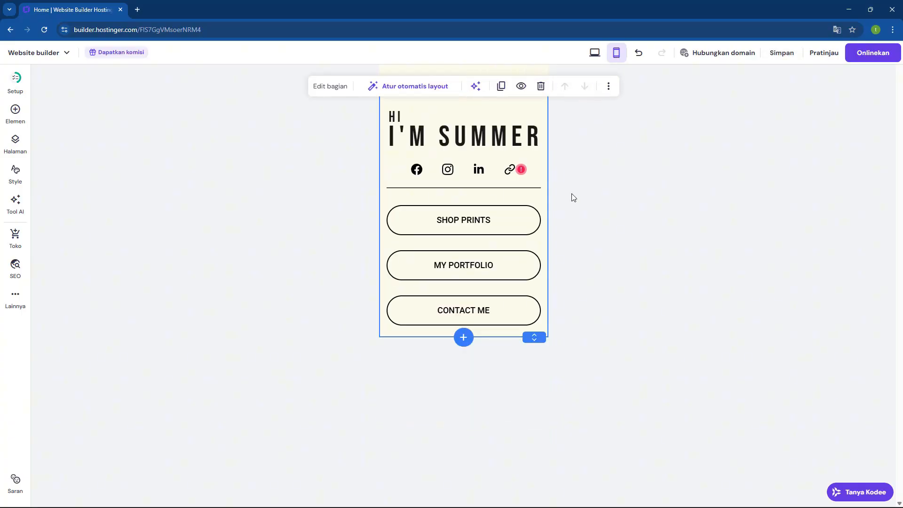
pyautogui.click(413, 136)
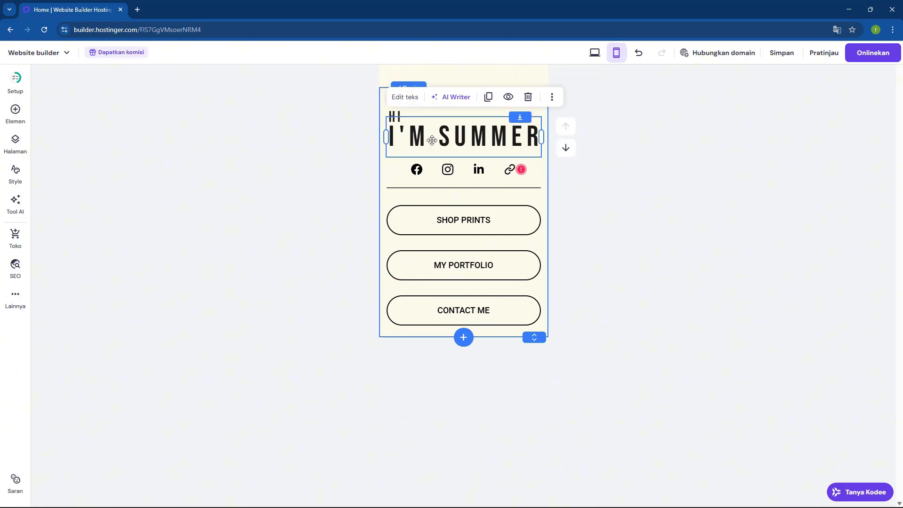
pyautogui.click(16, 113)
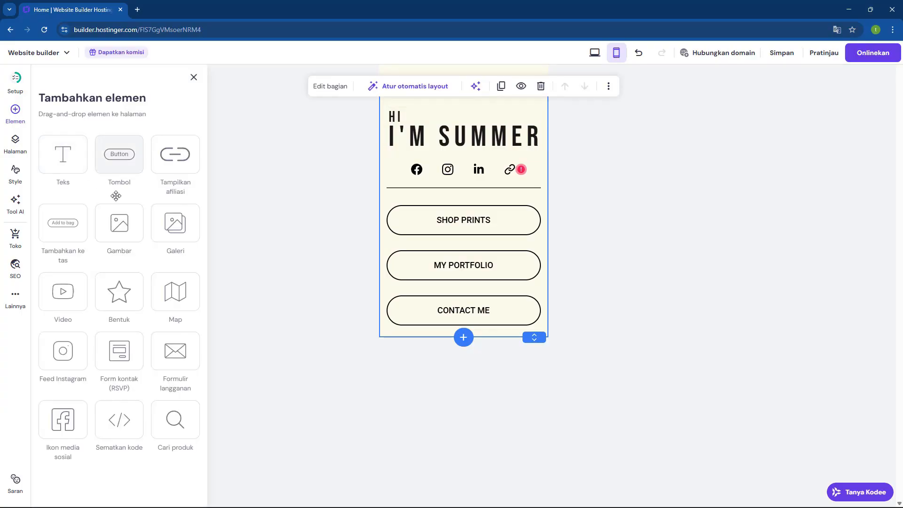
# Add an image element and swap in the Kelas Cookies poster from the media gallery.
pyautogui.click(125, 231)
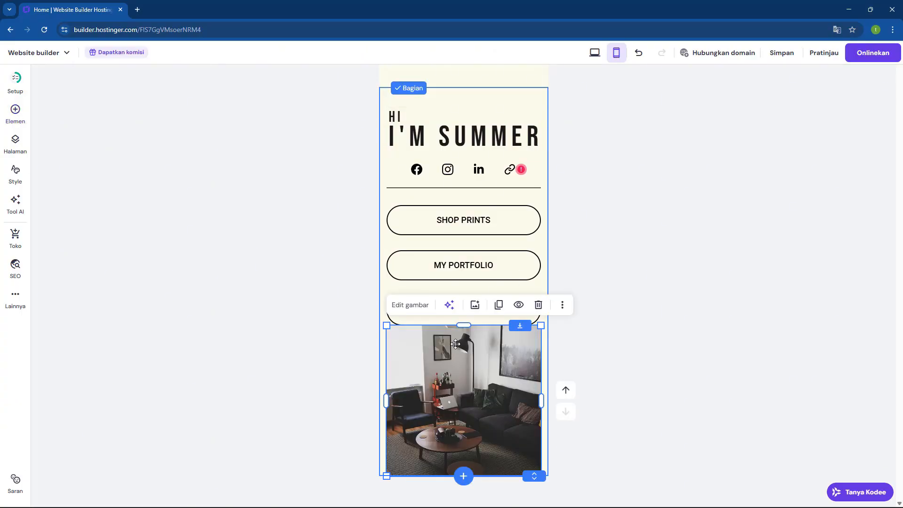
pyautogui.click(476, 305)
pyautogui.press('Escape')
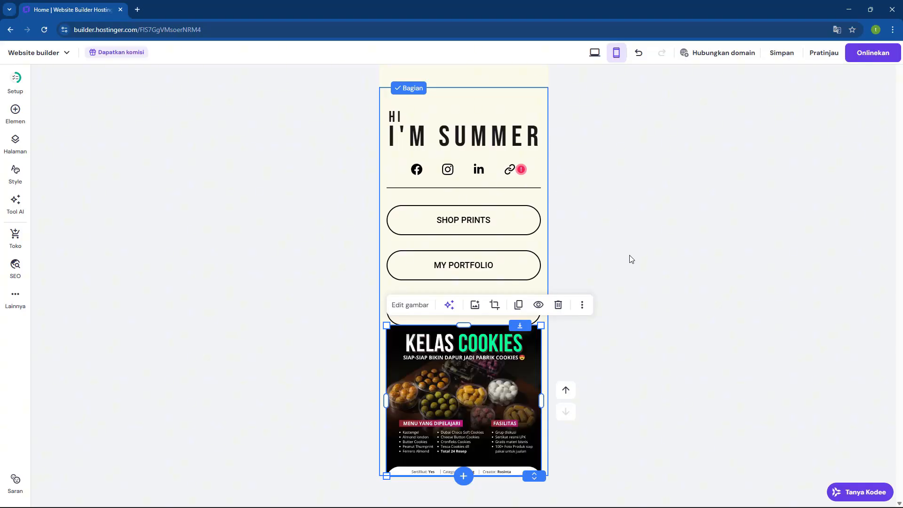
# Move the Kelas Cookies image past the buttons and social icons to the section top.
pyautogui.click(573, 394)
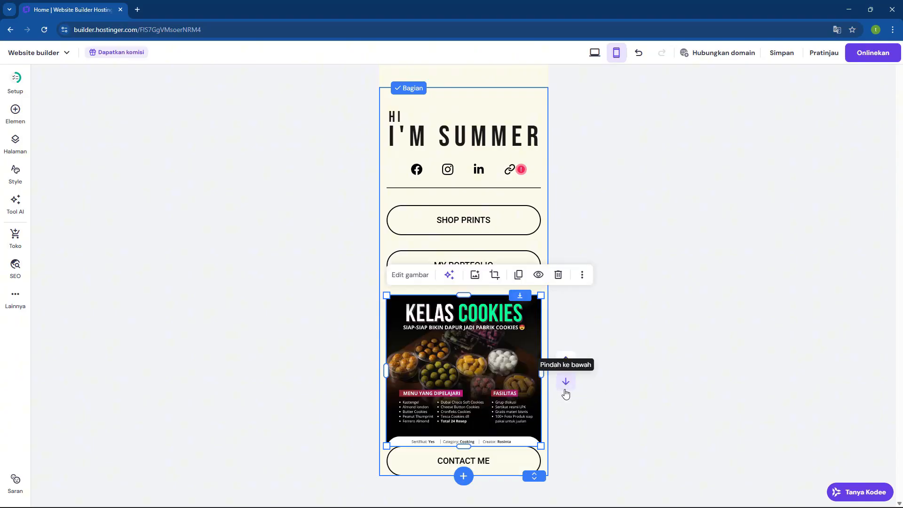
pyautogui.click(564, 361)
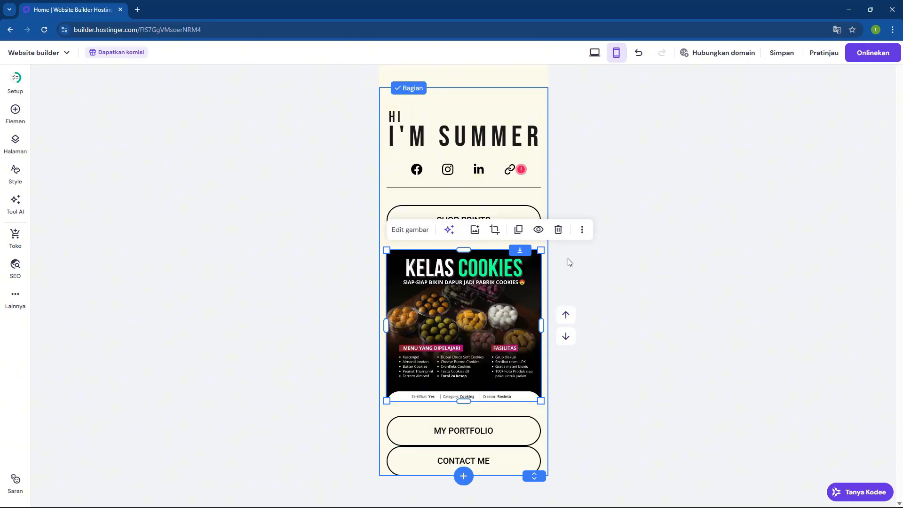
pyautogui.click(564, 314)
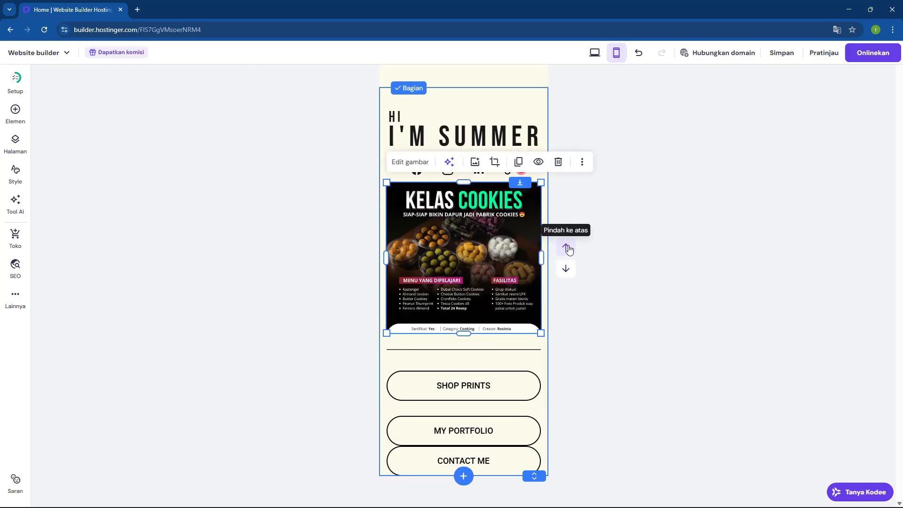
pyautogui.click(566, 247)
pyautogui.click(566, 230)
pyautogui.click(621, 195)
pyautogui.click(465, 190)
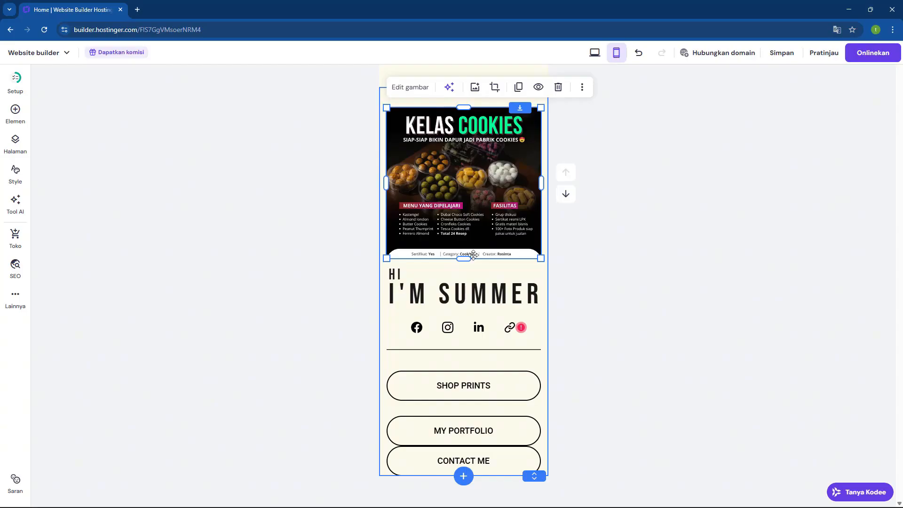
# Delete the HI heading line.
pyautogui.click(416, 278)
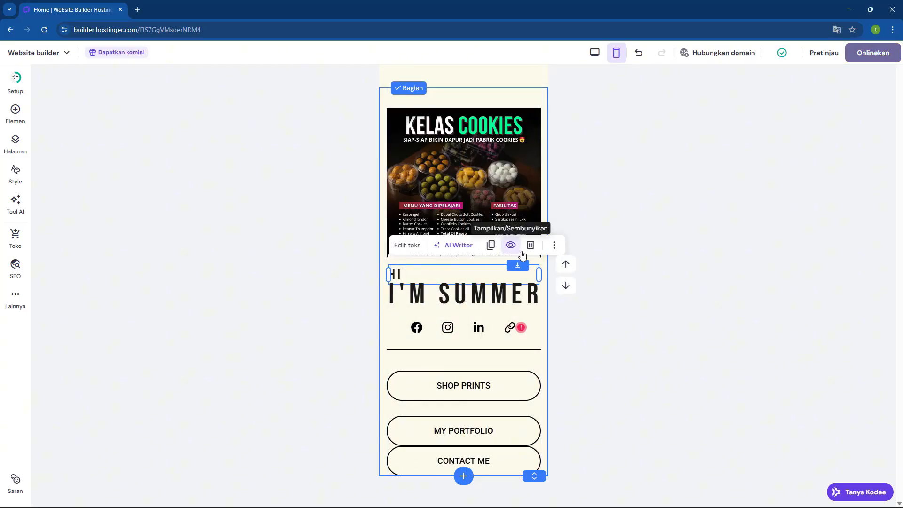
pyautogui.click(530, 246)
pyautogui.click(482, 288)
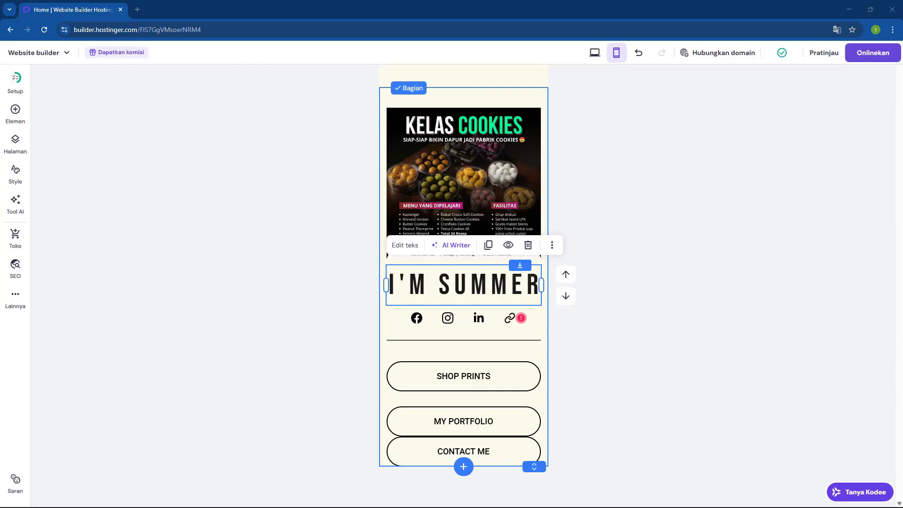
# Replace I'M SUMMER with 'Ubah Dapur Rumah Jadi Pabrik Cookies yang Laris Manis!' at size 18.
pyautogui.click(472, 282)
pyautogui.click(472, 281)
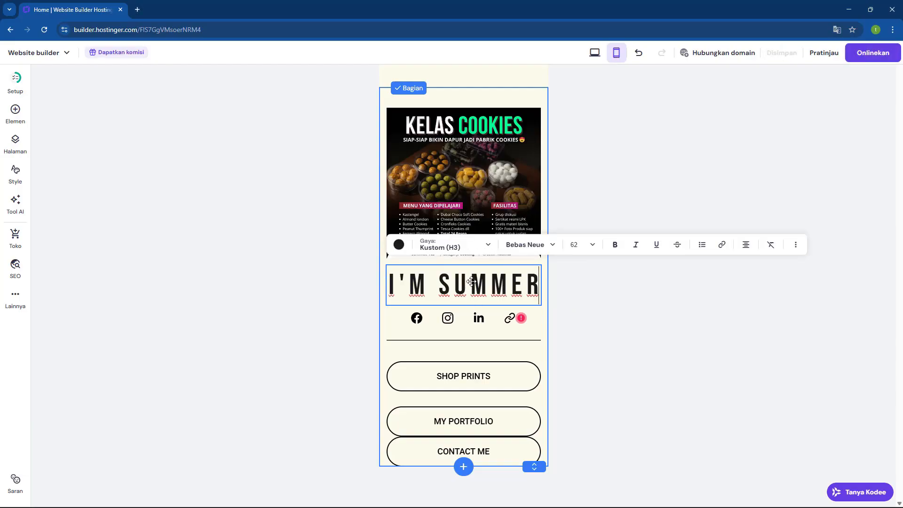
pyautogui.hotkey('ctrl', 'a')
pyautogui.write('Ubah Dapur Rumah Jadi Pabrik Cookies yang Laris Manis!')
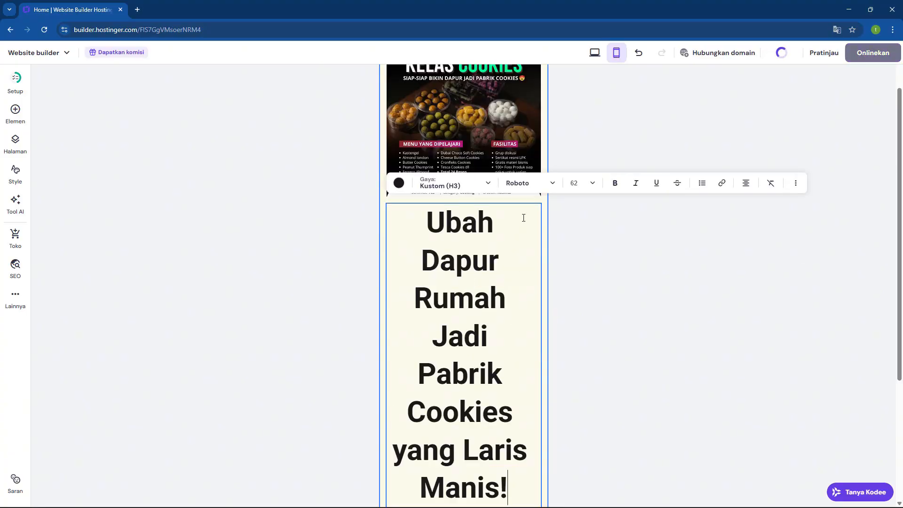
pyautogui.click(596, 188)
pyautogui.click(573, 238)
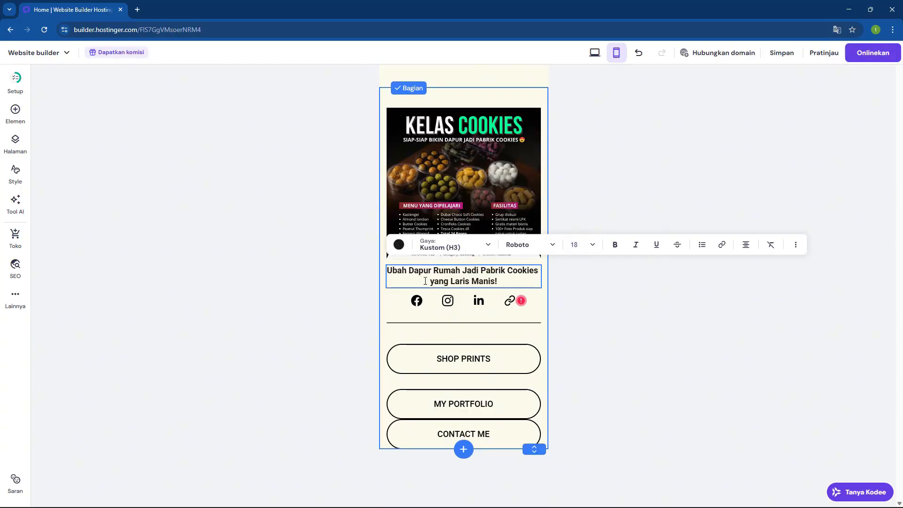
pyautogui.click(447, 303)
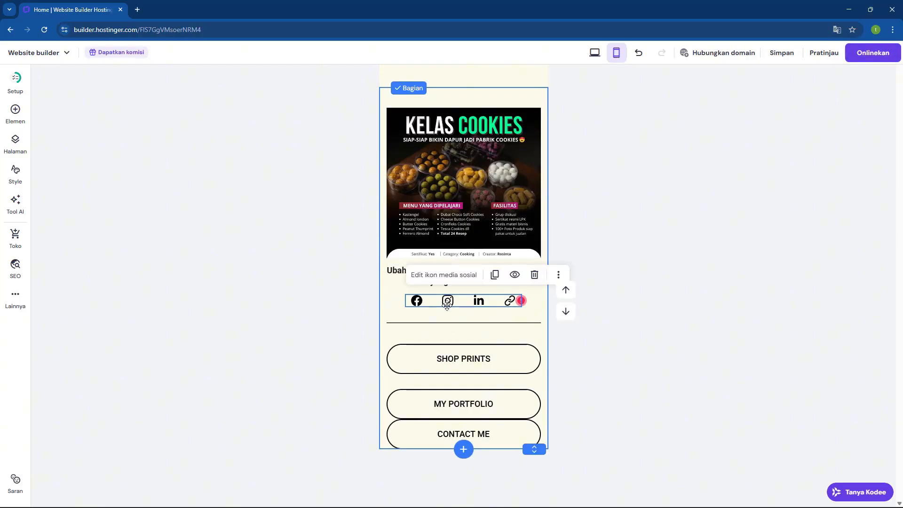
# Delete the social-media icons row beneath the headline.
pyautogui.click(535, 276)
pyautogui.click(517, 309)
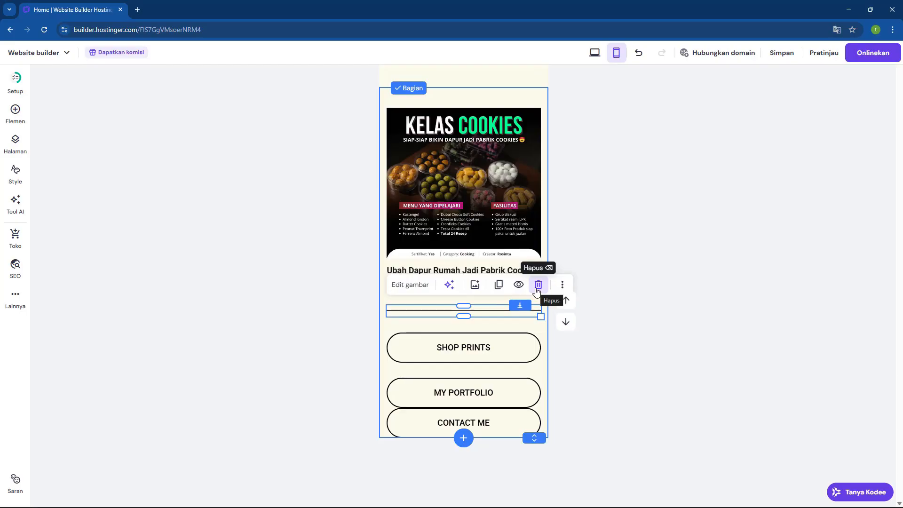
pyautogui.click(688, 302)
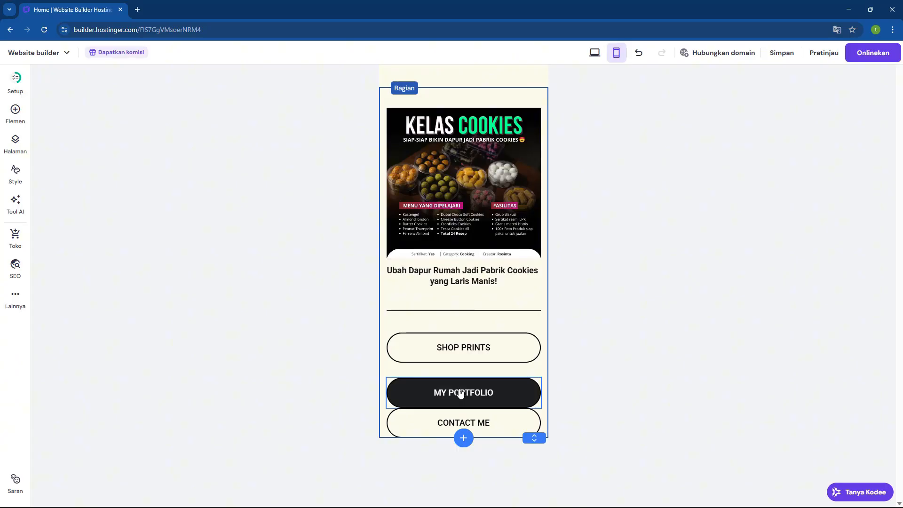
# Make the section taller and move the divider line up directly under the headline.
pyautogui.moveTo(536, 447); pyautogui.dragTo(535, 476)
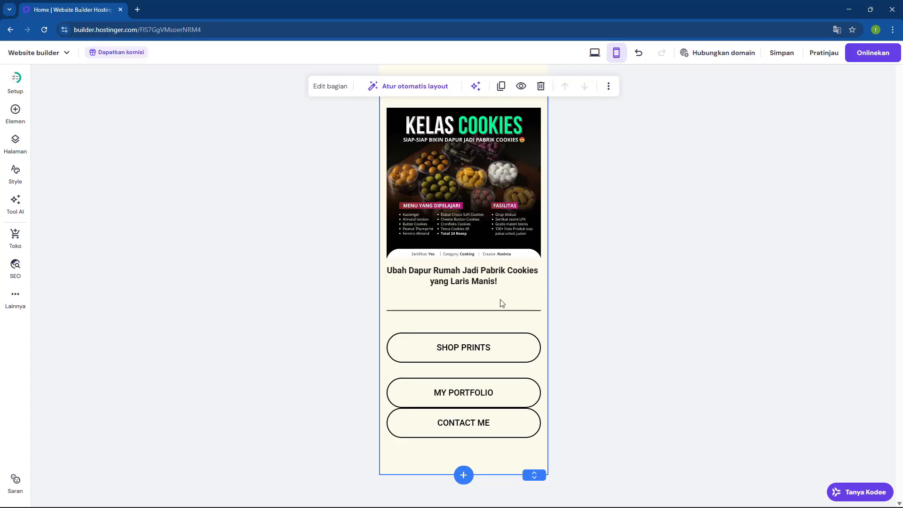
pyautogui.click(462, 310)
pyautogui.moveTo(462, 311); pyautogui.dragTo(464, 299)
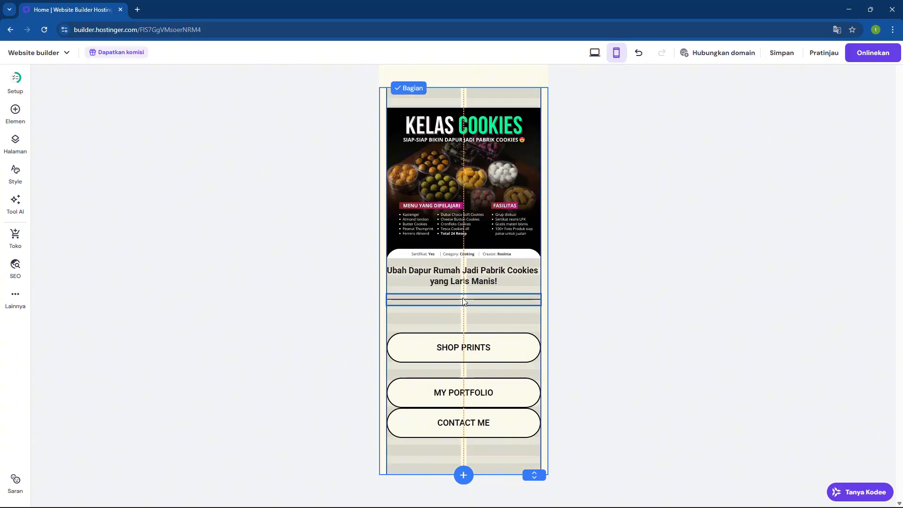
pyautogui.click(683, 298)
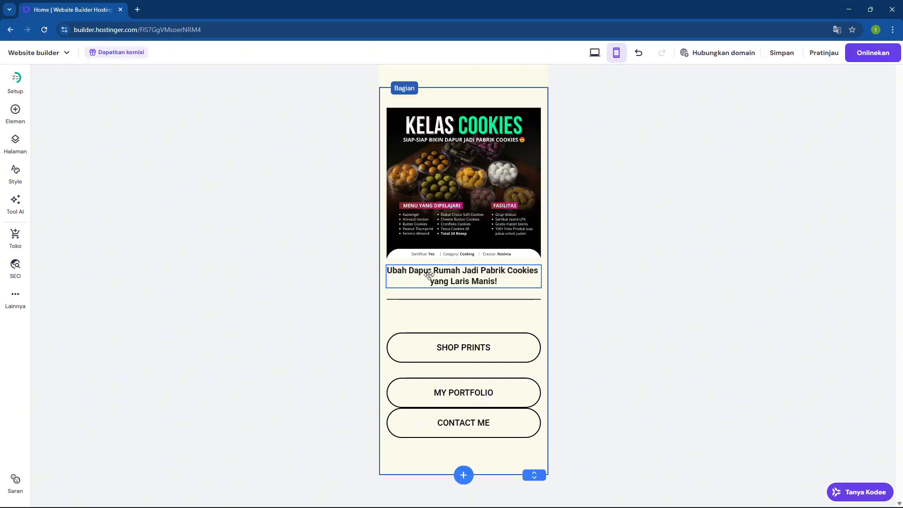
# Colour the cookie headline red (#ff0000) and nudge it slightly lower.
pyautogui.click(503, 274)
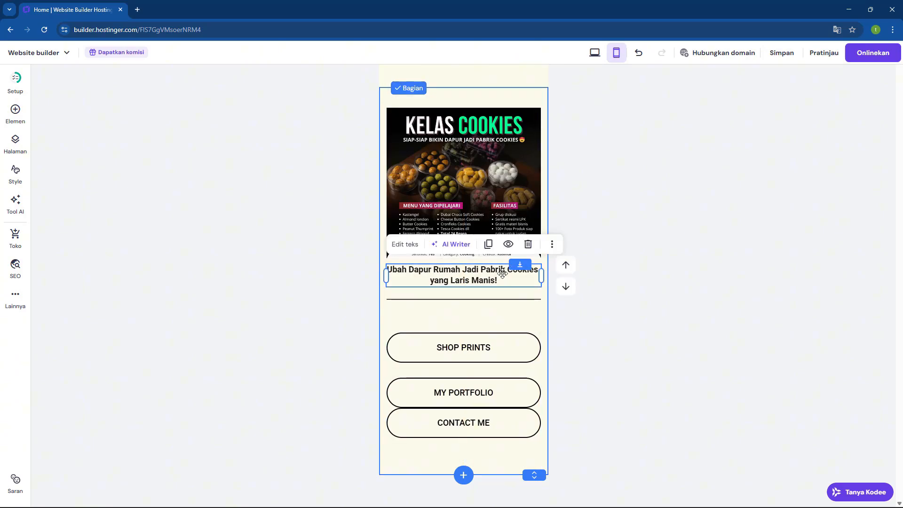
pyautogui.click(401, 249)
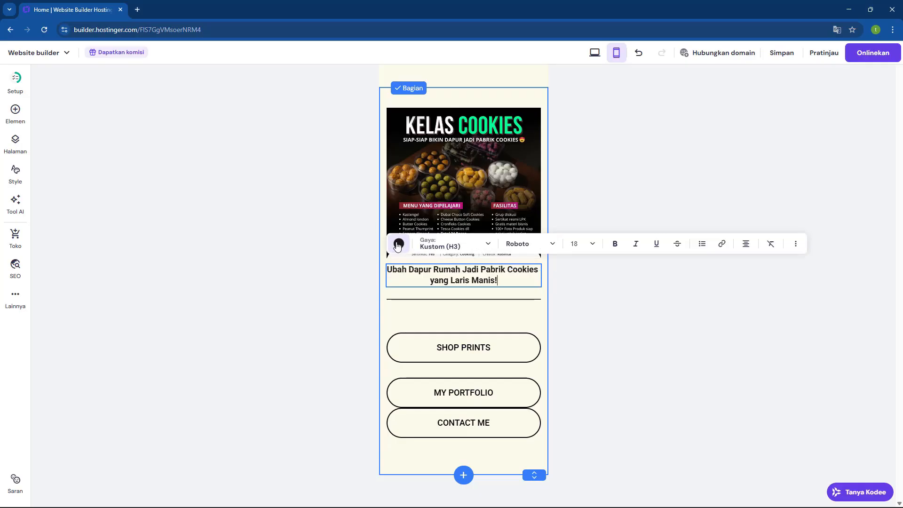
pyautogui.click(399, 245)
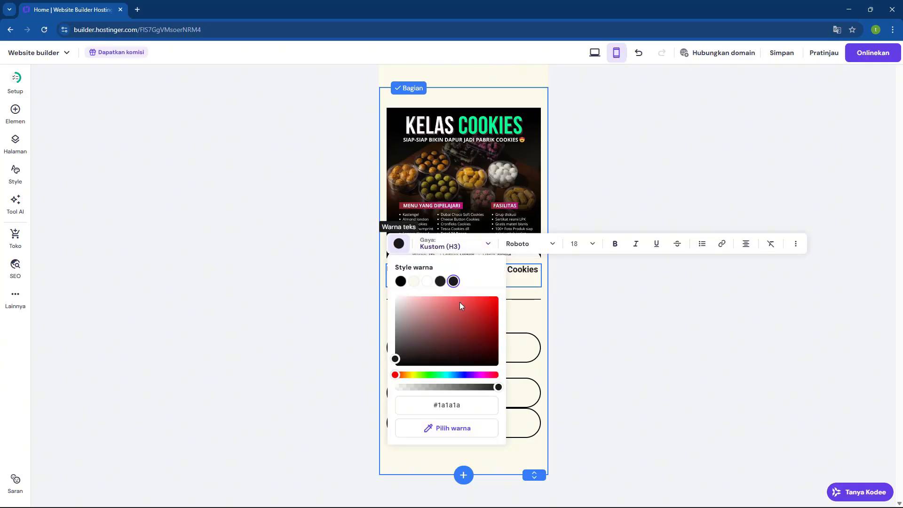
pyautogui.moveTo(459, 303); pyautogui.dragTo(505, 296)
pyautogui.click(689, 330)
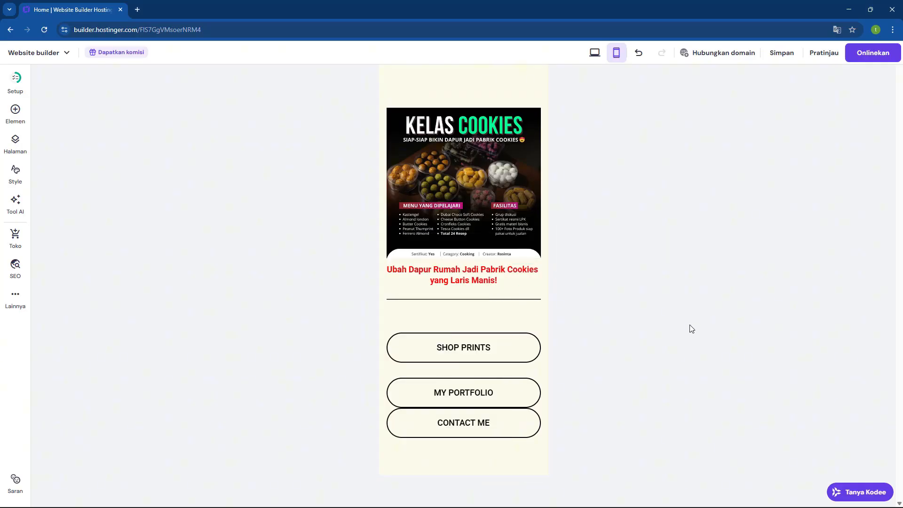
pyautogui.click(474, 275)
pyautogui.moveTo(474, 275); pyautogui.dragTo(474, 279)
pyautogui.click(614, 278)
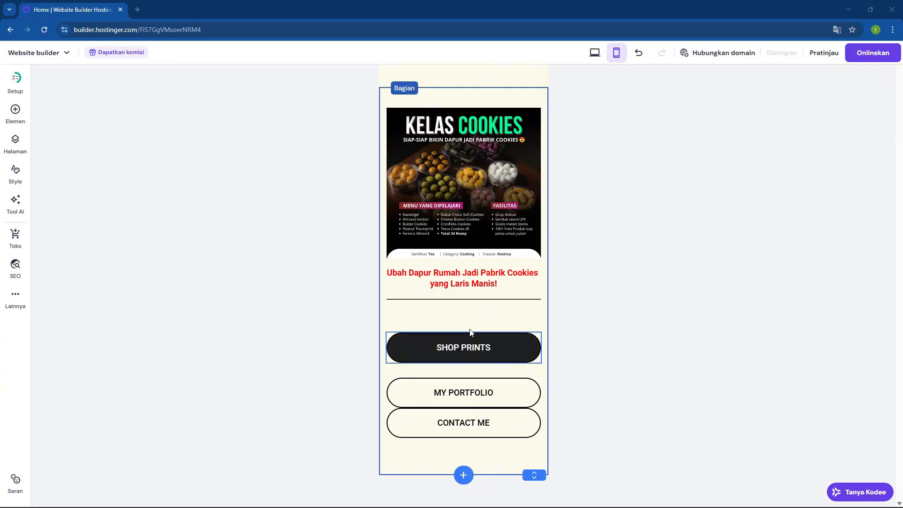
# Add a text block under the red headline with the pasted 'Siap-siap bikin dapur…' pitch and bullets.
pyautogui.click(15, 123)
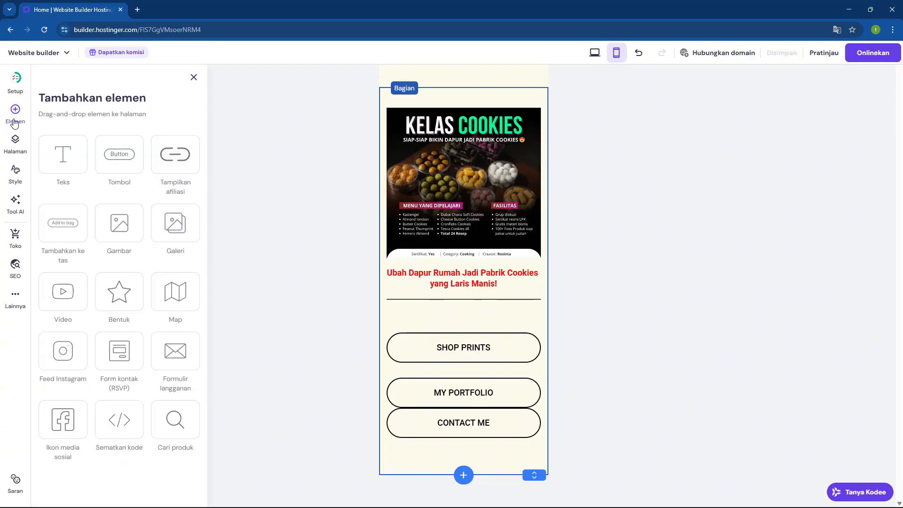
pyautogui.moveTo(66, 136); pyautogui.dragTo(449, 303)
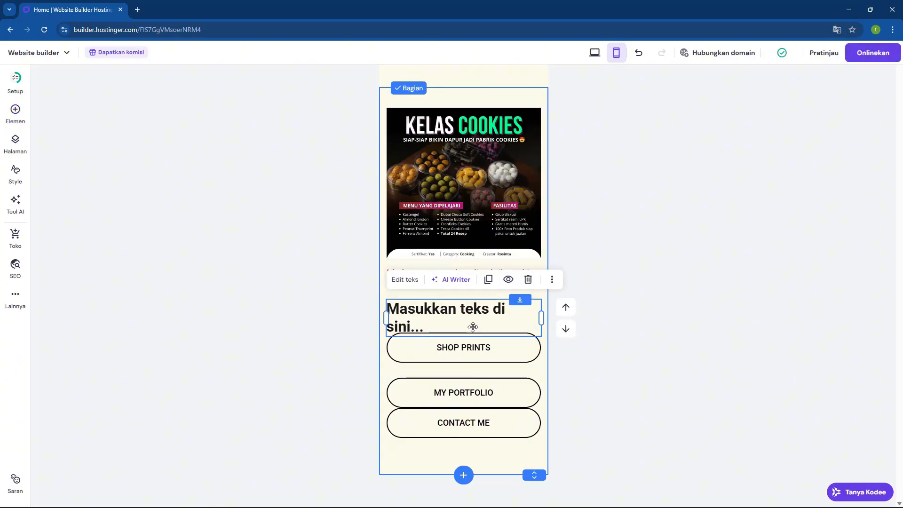
pyautogui.click(454, 320)
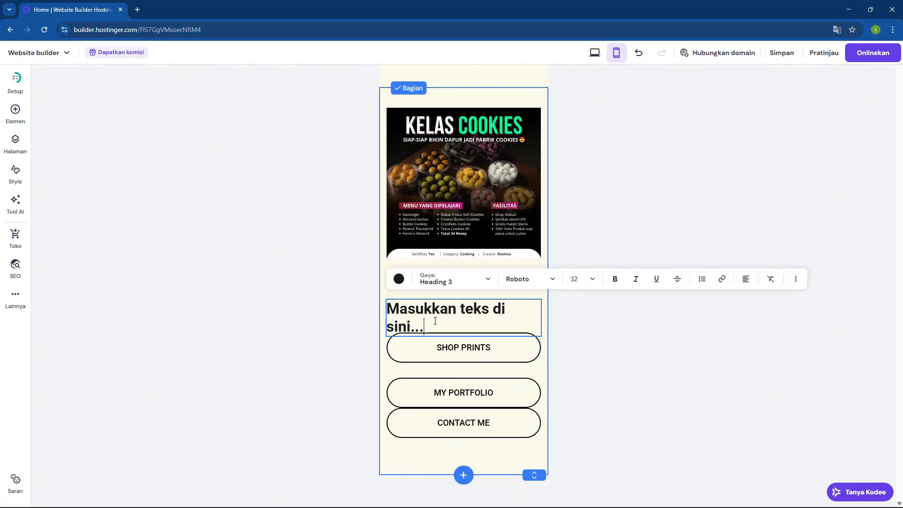
pyautogui.tripleClick(434, 321)
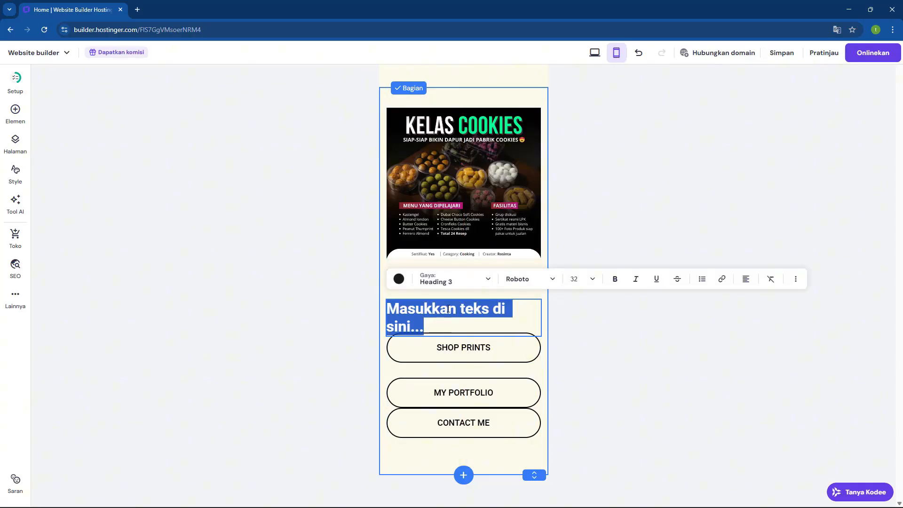
pyautogui.write('Siap-siap bikin dapur jadi mesin cuan dari cookies premium 🍪 Belajar langsung dari dapur rumah, tapi hasilnya siap dijual & siap untung.  👉 Cocok untuk pemula 👉 Cocok untuk ibu rumah tangga 👉 Cocok untuk kamu yang ingin punya usaha kue sendiri')
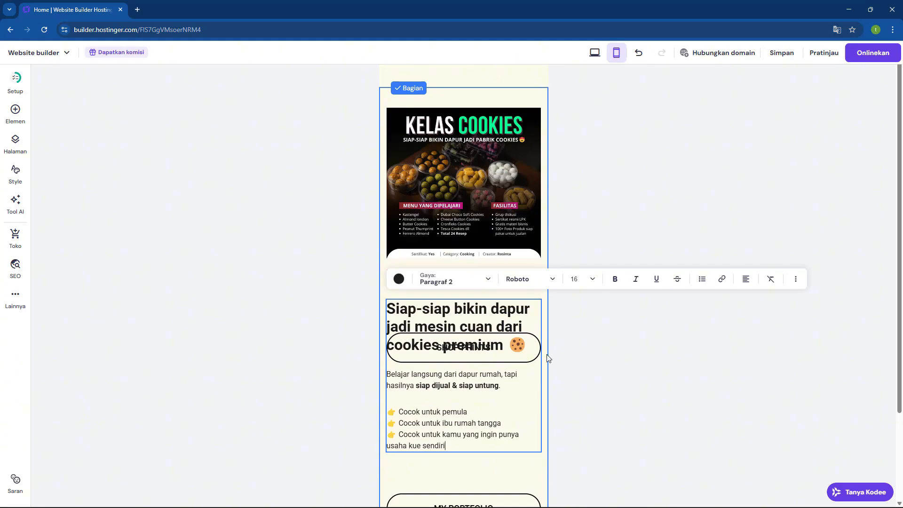
pyautogui.click(631, 365)
pyautogui.click(530, 354)
pyautogui.moveTo(515, 383)
pyautogui.mouseDown()
pyautogui.moveTo(511, 441)
pyautogui.moveTo(527, 394)
pyautogui.moveTo(517, 377)
pyautogui.mouseUp()
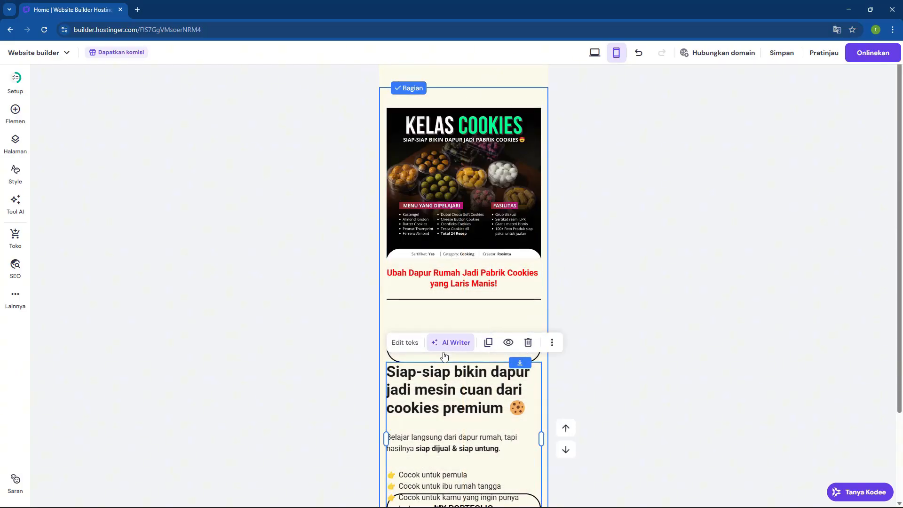
# Delete the SHOP PRINTS, MY PORTFOLIO and CONTACT ME buttons, moving the text block above them.
pyautogui.click(460, 352)
pyautogui.click(485, 312)
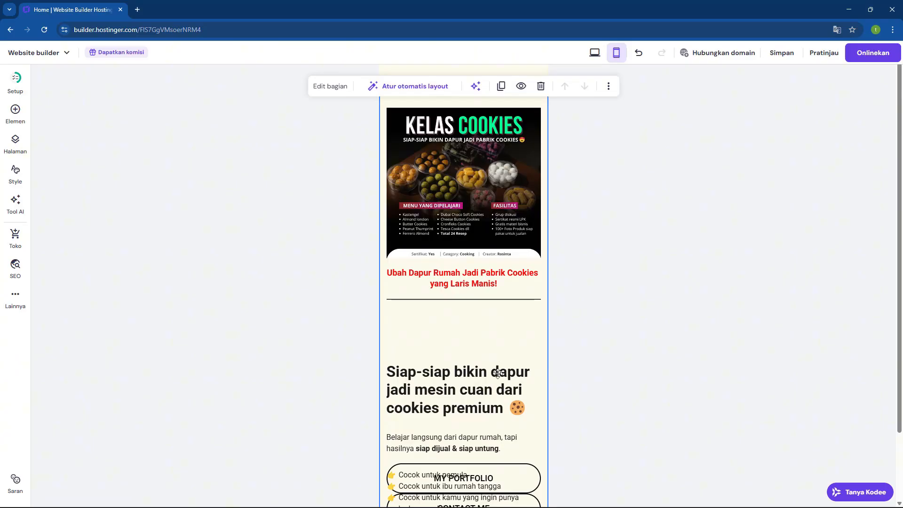
pyautogui.scroll(-2, 517, 390)
pyautogui.moveTo(520, 362); pyautogui.dragTo(518, 296)
pyautogui.click(517, 404)
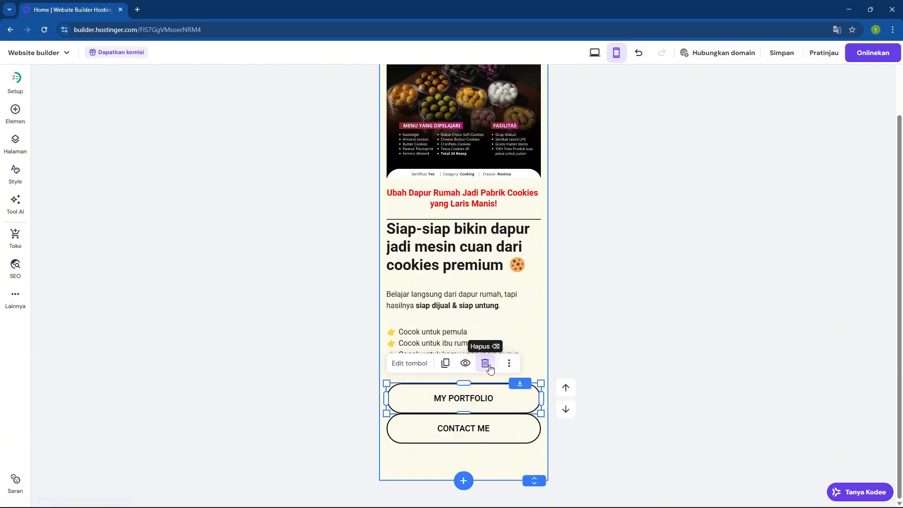
pyautogui.click(485, 363)
pyautogui.click(509, 457)
pyautogui.click(484, 423)
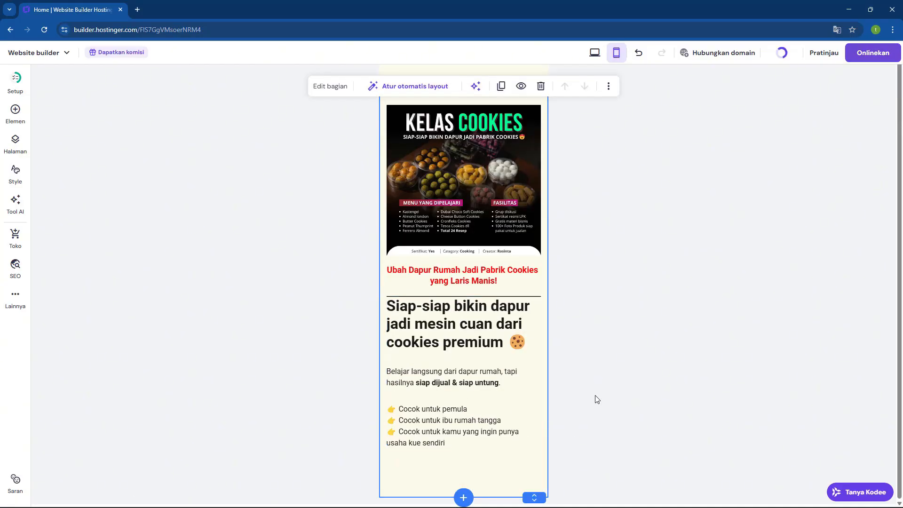
# Shift the intro text block slightly lower, leaving a gap below the divider line.
pyautogui.click(509, 330)
pyautogui.moveTo(505, 330); pyautogui.dragTo(491, 340)
pyautogui.doubleClick(492, 381)
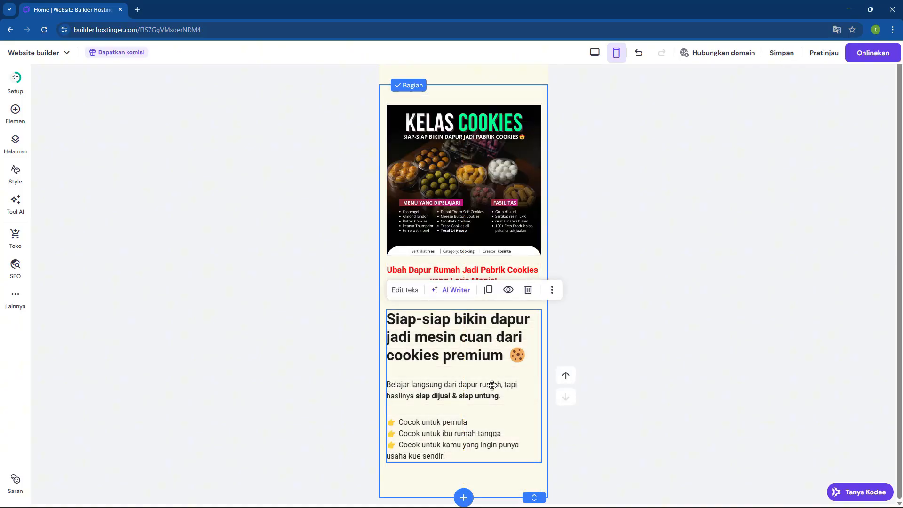
pyautogui.click(628, 358)
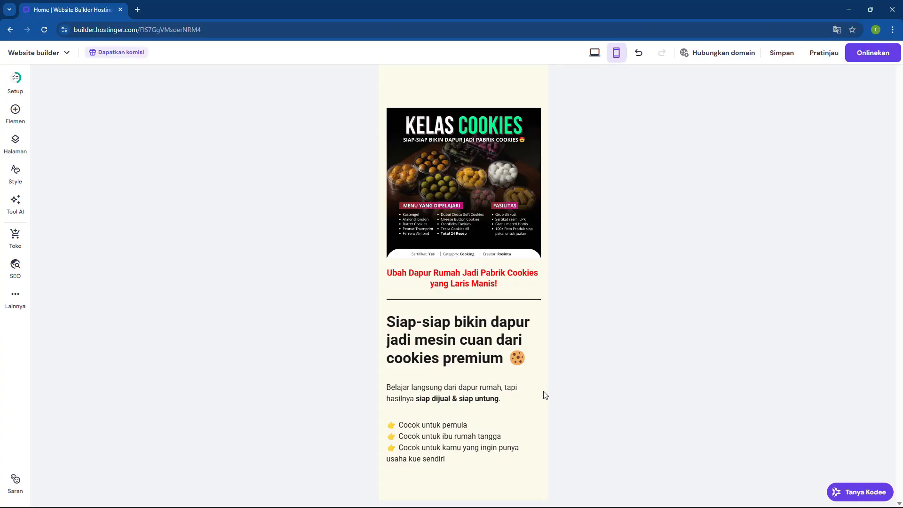
pyautogui.click(491, 425)
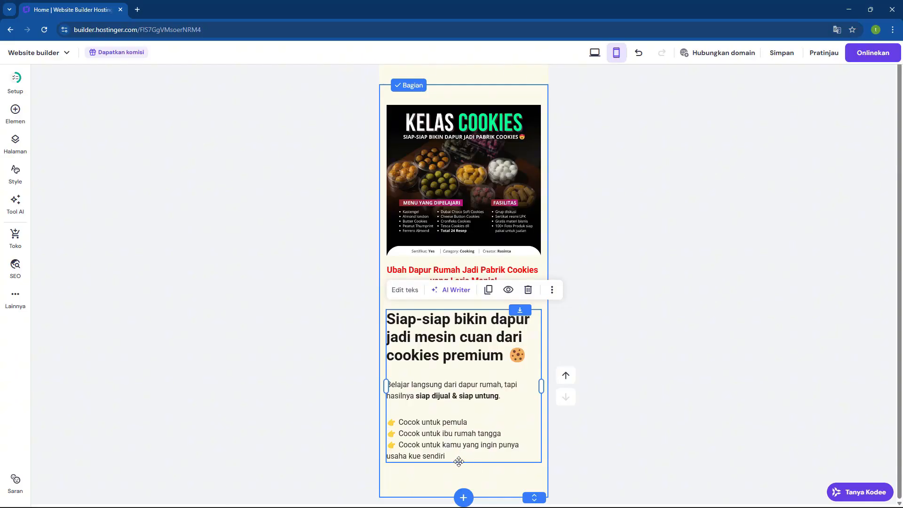
# Duplicate the intro text block and replace its contents with the pasted Masalah problems list.
pyautogui.click(488, 290)
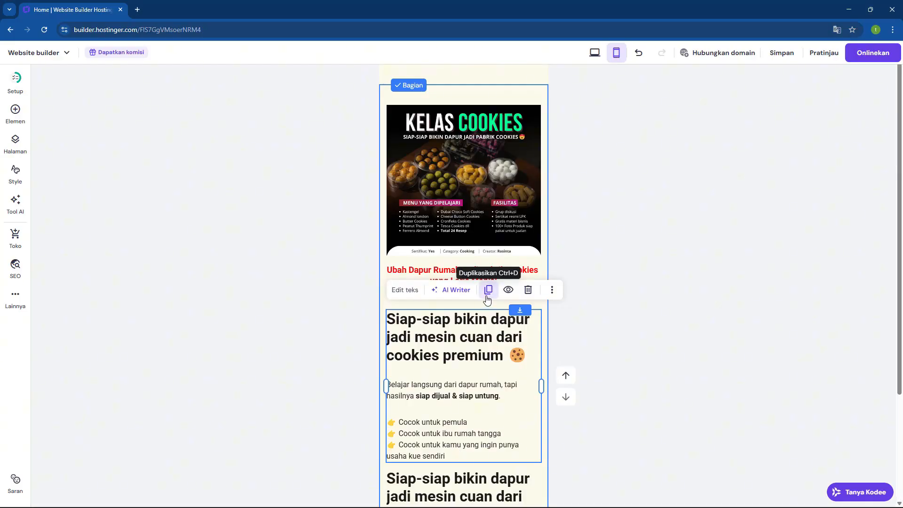
pyautogui.scroll(-3, 607, 301)
pyautogui.click(440, 392)
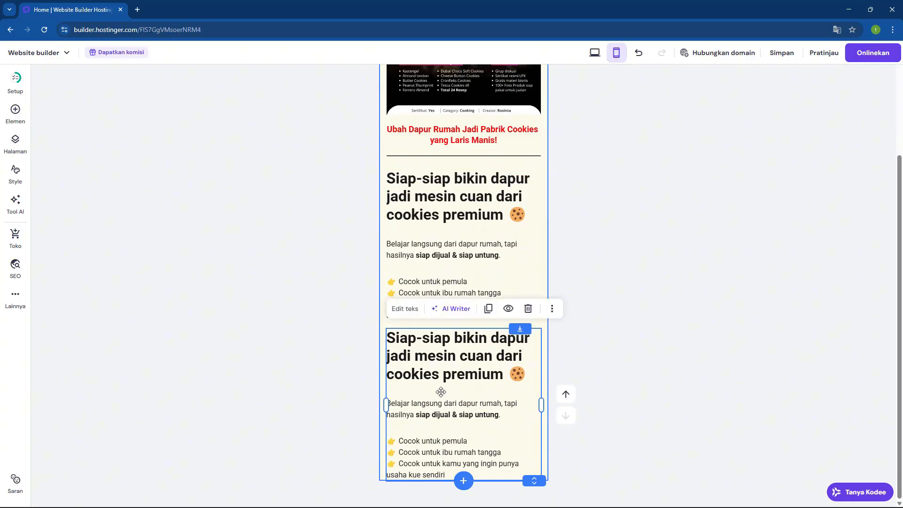
pyautogui.moveTo(531, 481); pyautogui.dragTo(533, 506)
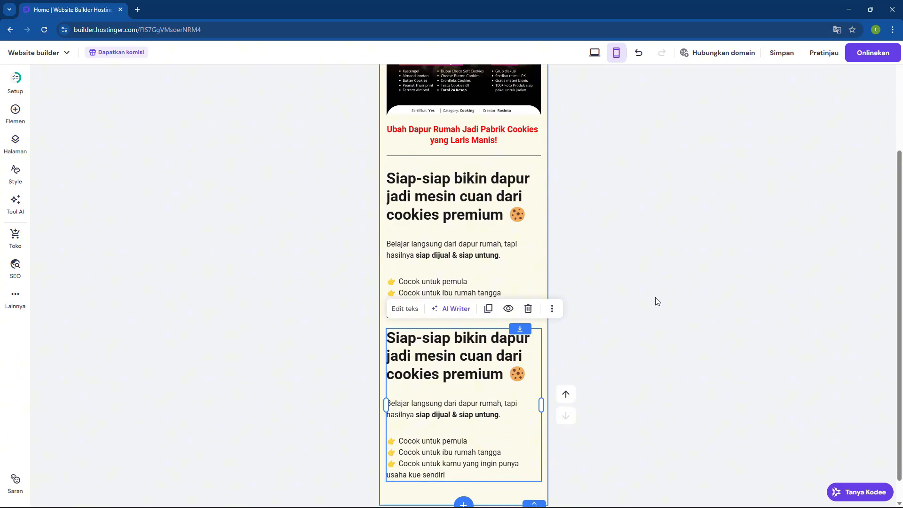
pyautogui.scroll(-1, 667, 301)
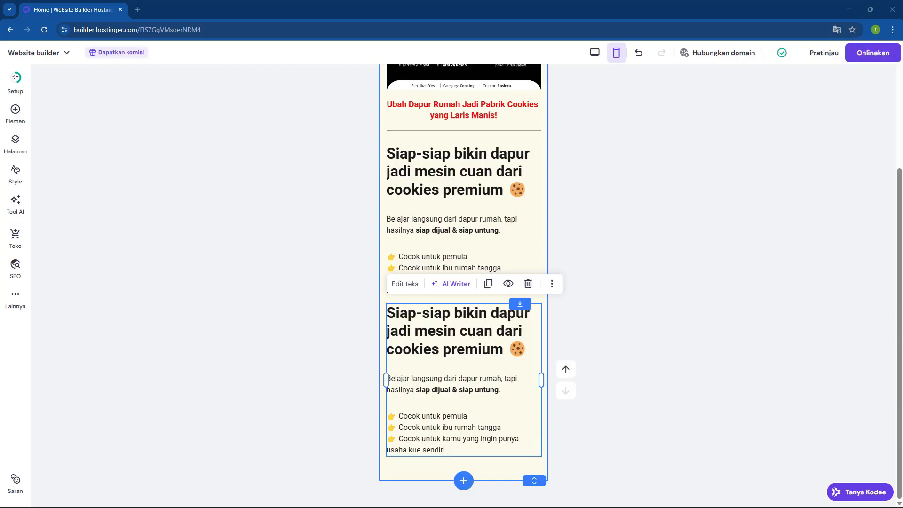
pyautogui.click(420, 395)
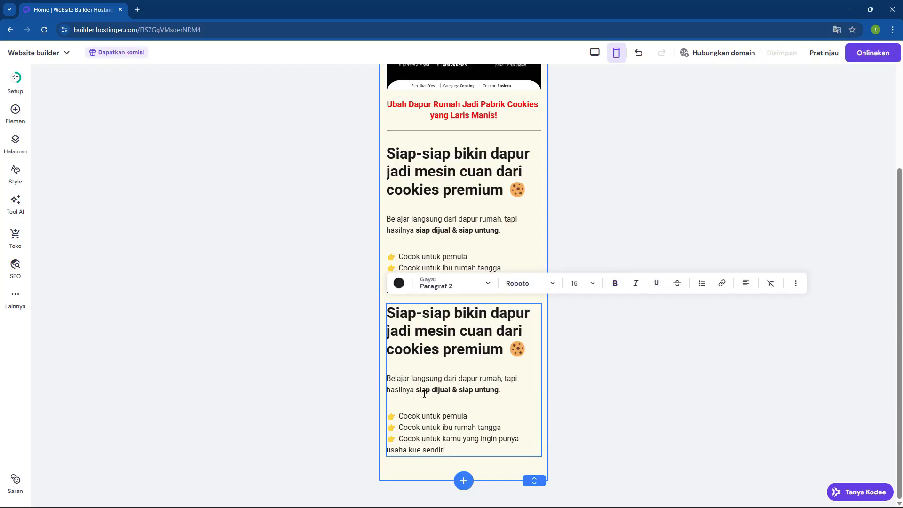
pyautogui.hotkey('ctrl', 'a')
pyautogui.write('❌ Masalah yang Sering Dialami Pemula Bisnis Cookies  Sudah coba bikin cookies, tapi rasanya tidak konsisten Bingung menentukan menu yang laku dijual Takut gagal karena resep tidak teruji Tidak tahu cara mengemas & memfoto produk biar menarik Ingin jualan, tapi tidak punya materi promosi Kalau salah satu ini kamu rasakan, kelas ini dibuat khusus untukmu.')
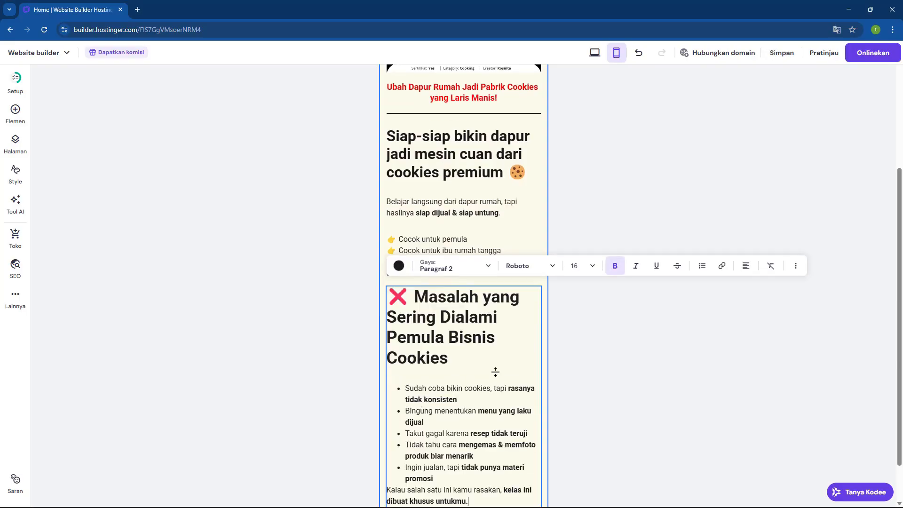
pyautogui.click(622, 307)
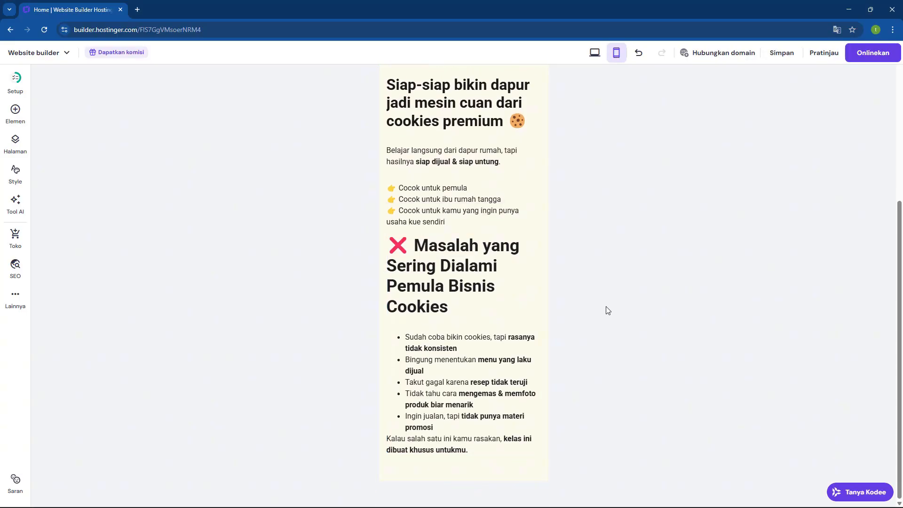
# Set the 'Masalah yang Sering Dialami Pemula Bisnis Cookies' heading to the Heading 6 style.
pyautogui.click(415, 240)
pyautogui.click(417, 241)
pyautogui.moveTo(416, 242); pyautogui.dragTo(491, 301)
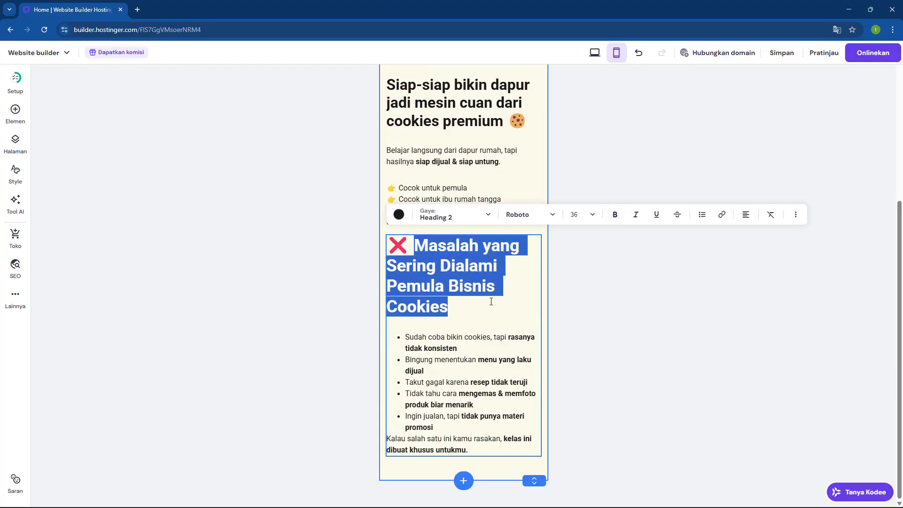
pyautogui.click(461, 216)
pyautogui.click(454, 297)
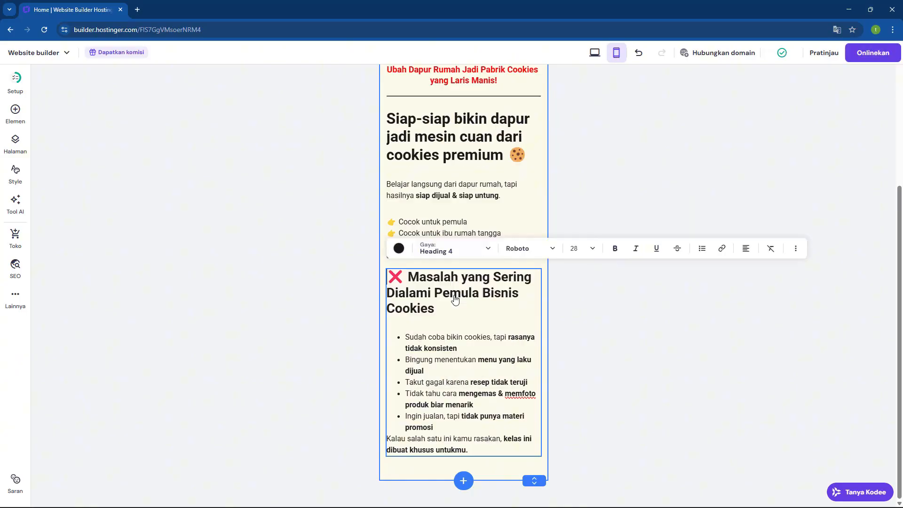
pyautogui.click(452, 251)
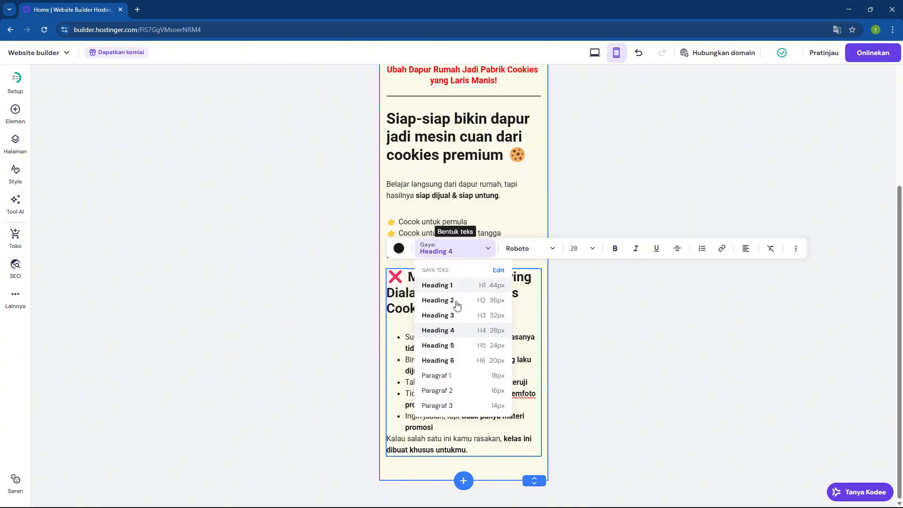
pyautogui.click(468, 349)
pyautogui.click(442, 266)
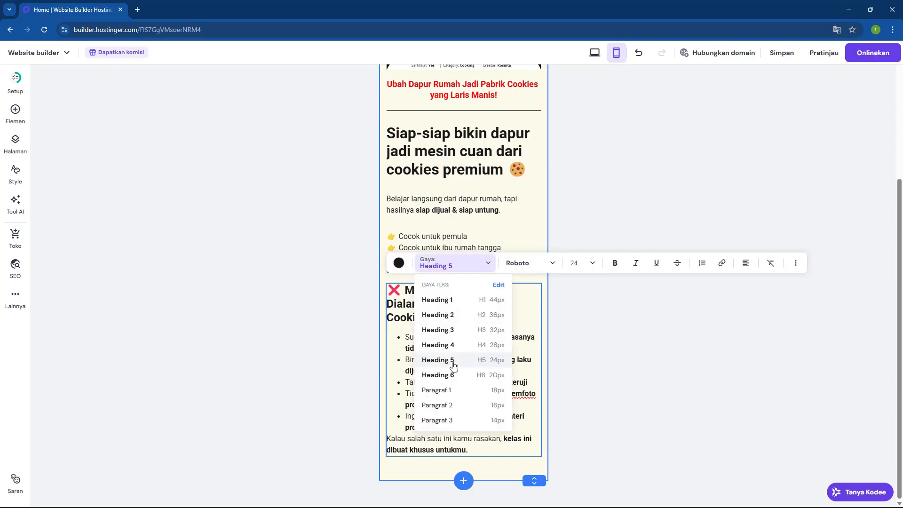
pyautogui.click(454, 376)
pyautogui.click(664, 339)
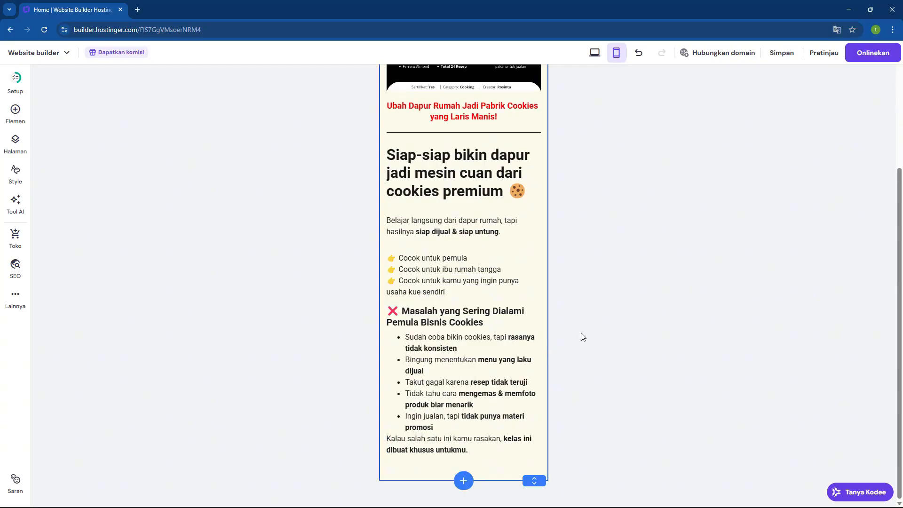
pyautogui.click(472, 161)
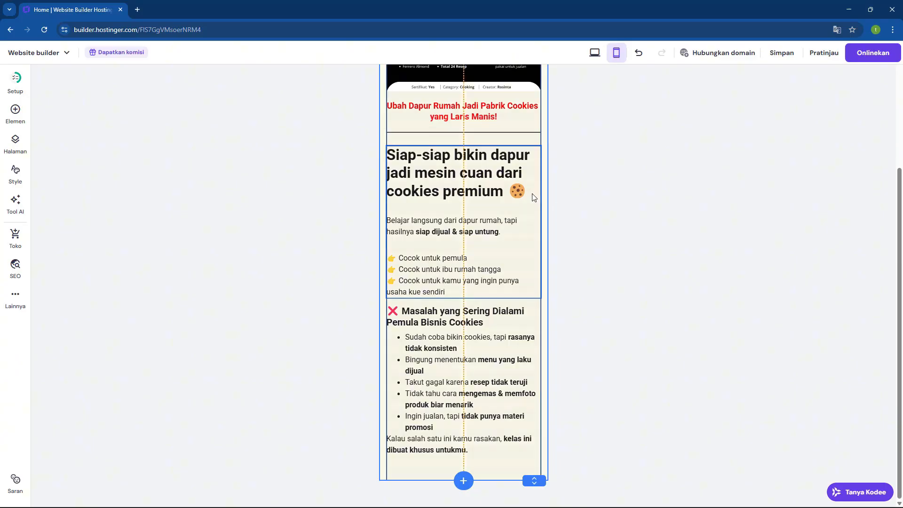
# Set the 'Siap-siap bikin dapur jadi mesin cuan' heading to Heading 6.
pyautogui.click(401, 157)
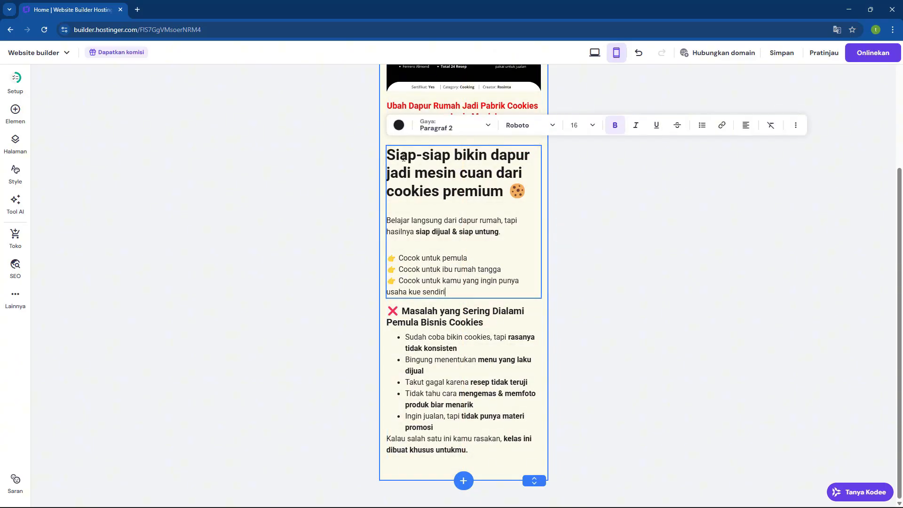
pyautogui.moveTo(399, 155); pyautogui.dragTo(519, 192)
pyautogui.click(480, 126)
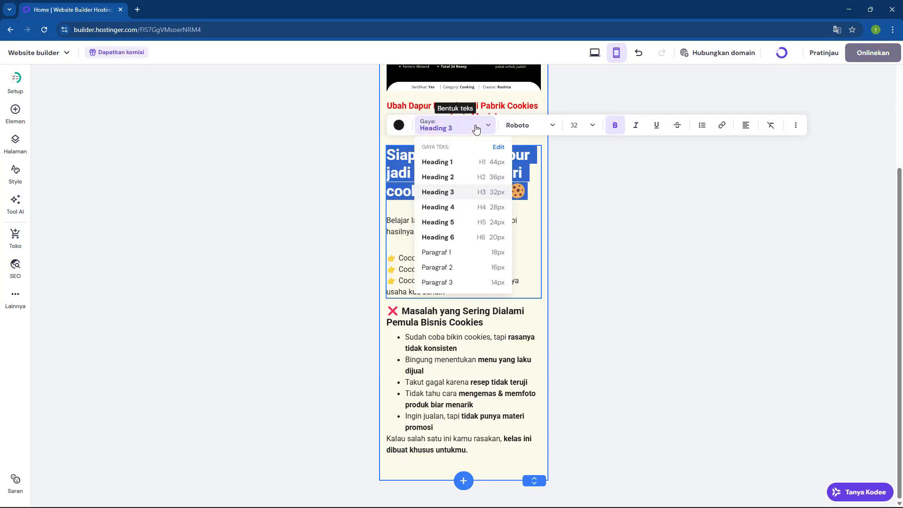
pyautogui.click(459, 238)
pyautogui.click(640, 238)
# Lower the Masalah block, extend the section, and duplicate the Masalah block beneath it.
pyautogui.moveTo(440, 335); pyautogui.dragTo(442, 347)
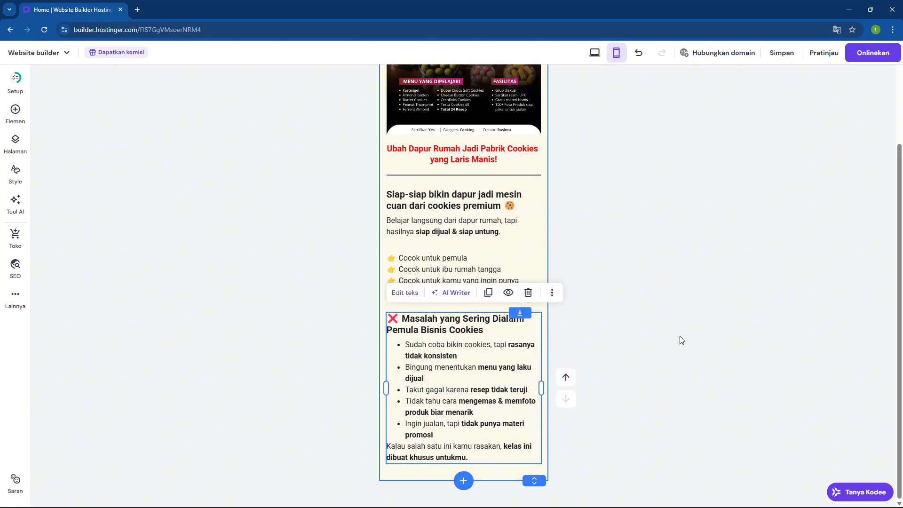
pyautogui.click(671, 342)
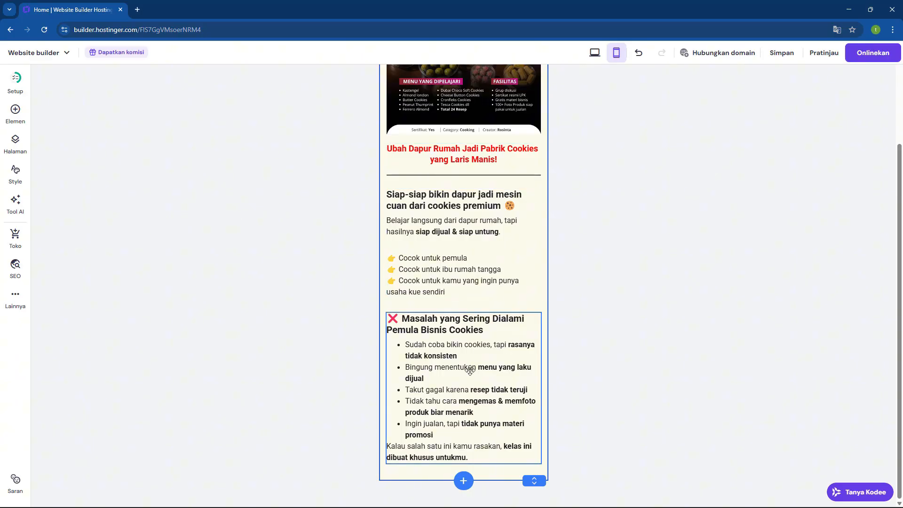
pyautogui.moveTo(536, 480); pyautogui.dragTo(533, 504)
pyautogui.click(464, 312)
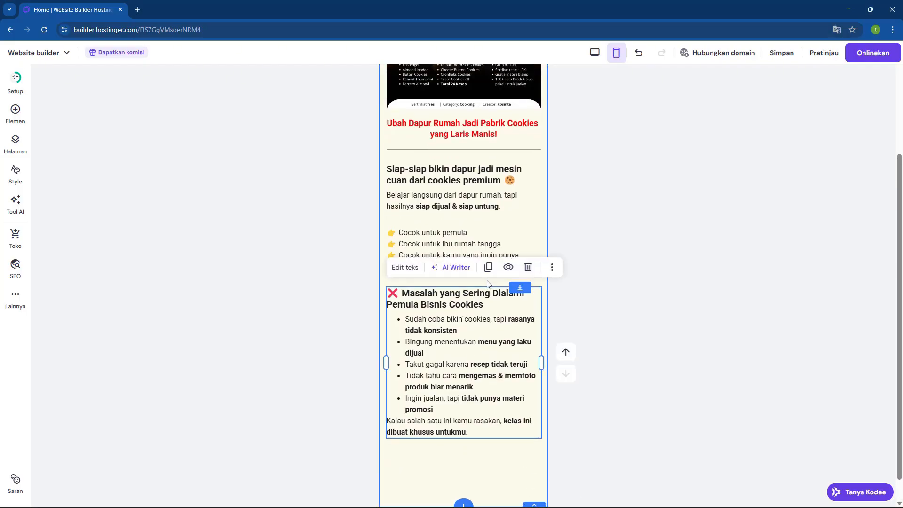
pyautogui.click(489, 268)
pyautogui.scroll(-3, 671, 272)
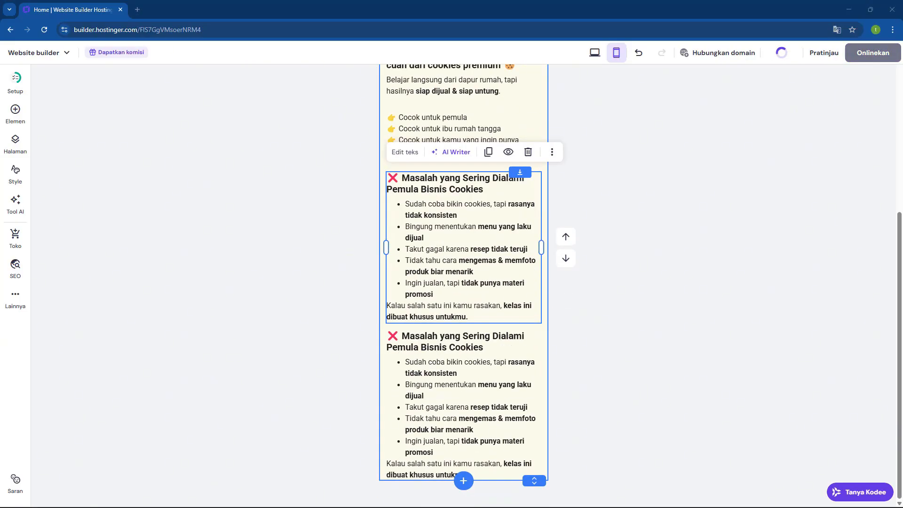
# Replace the duplicate block's text with the pasted 'Solusinya: Ikut KELAS COOKIES' content.
pyautogui.click(534, 388)
pyautogui.tripleClick(495, 392)
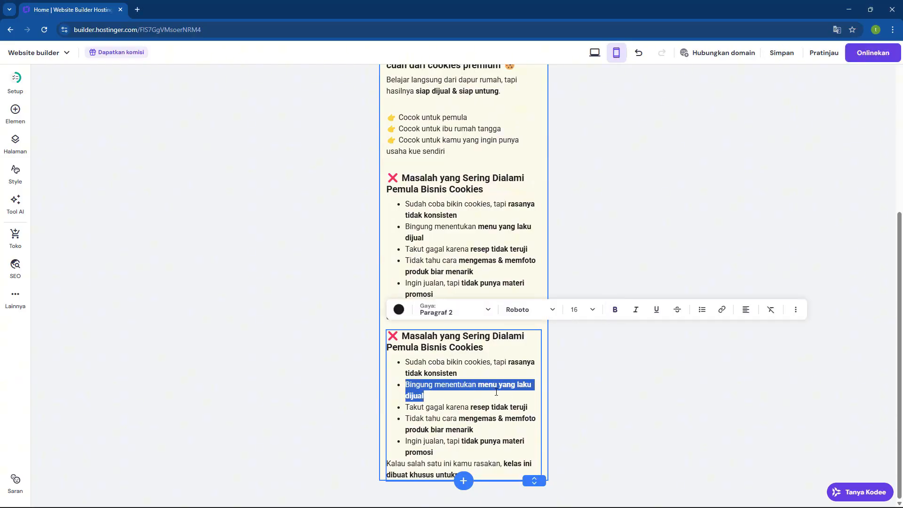
pyautogui.click(496, 392)
pyautogui.hotkey('ctrl', 'a')
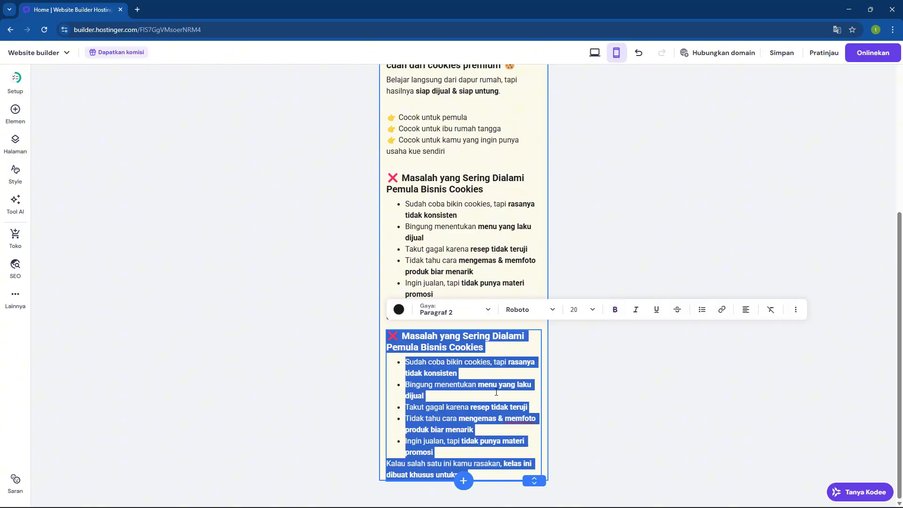
pyautogui.write('✅ Solusinya: Ikut KELAS COOKIES  Kelas online praktis yang akan membimbing kamu dari belajar bikin cookies sampai siap jualan.  Bukan sekadar resep — tapi sistem usaha cookies rumahan.')
# Set the Solusinya heading to Heading 6 (20px) and leave text editing so it saves.
pyautogui.moveTo(514, 385); pyautogui.dragTo(387, 365)
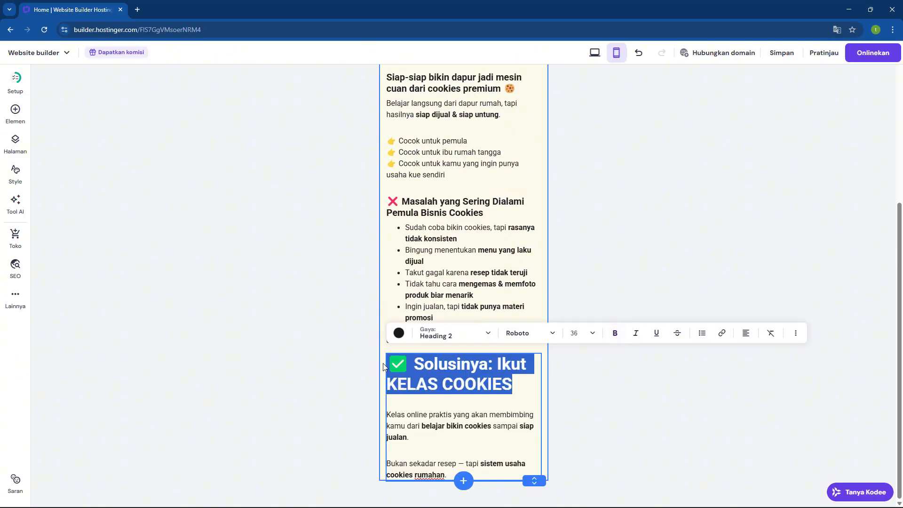
pyautogui.click(449, 335)
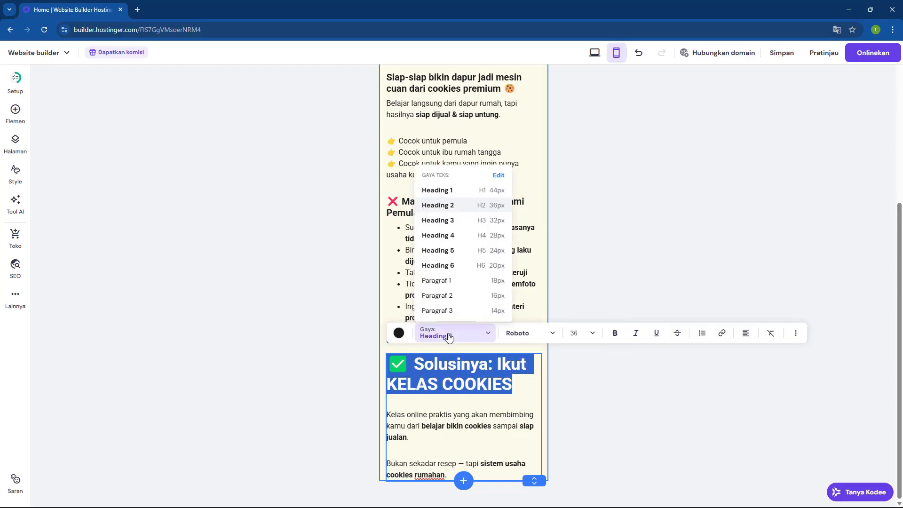
pyautogui.click(460, 266)
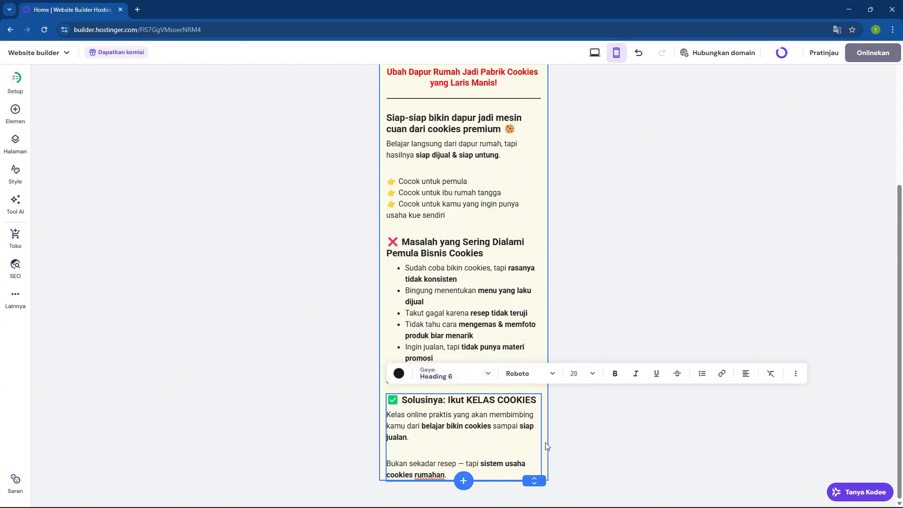
pyautogui.scroll(-1, 646, 408)
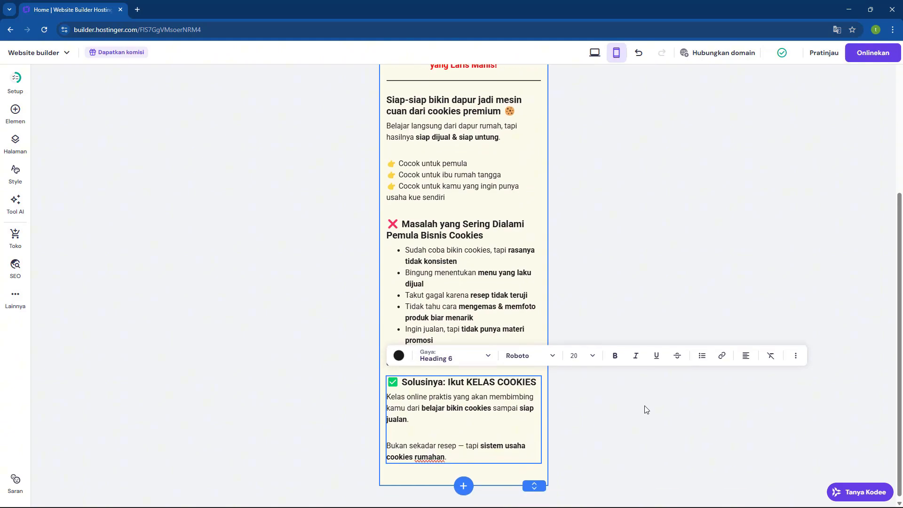
pyautogui.click(677, 412)
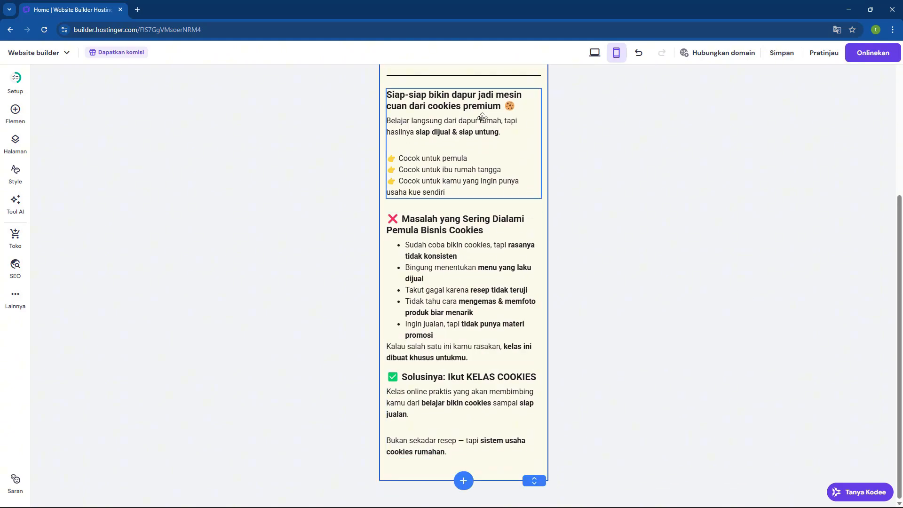
pyautogui.scroll(4, 463, 221)
pyautogui.scroll(-4, 470, 250)
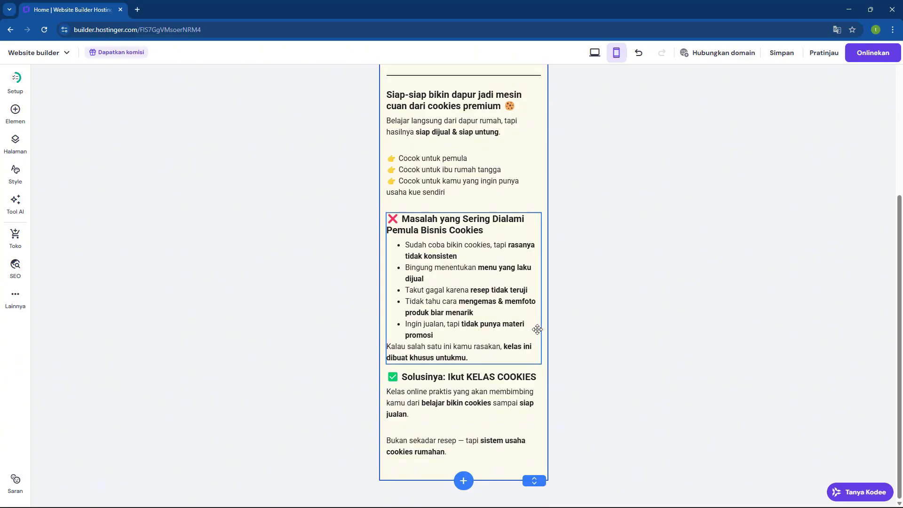
pyautogui.scroll(5, 482, 327)
# Save the page changes with Ctrl+S.
pyautogui.click(462, 138)
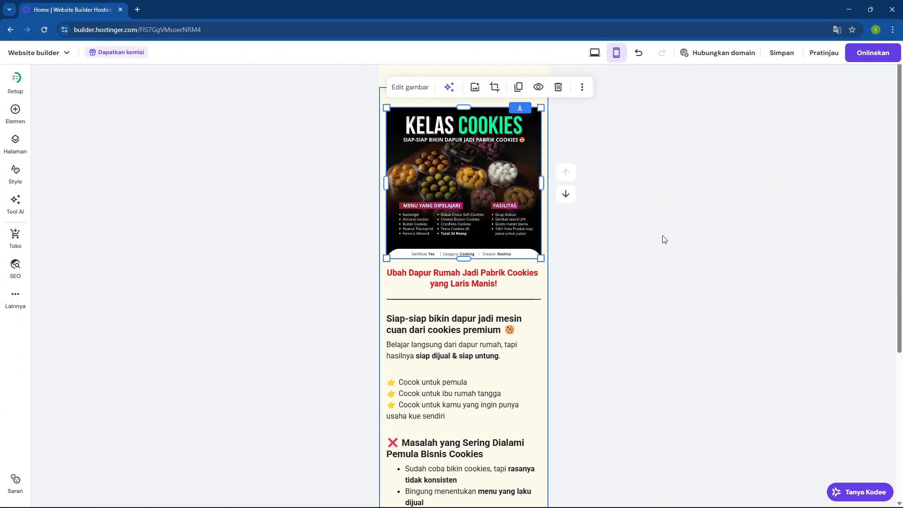
pyautogui.click(667, 256)
pyautogui.scroll(-5, 668, 256)
pyautogui.hotkey('ctrl', 's')
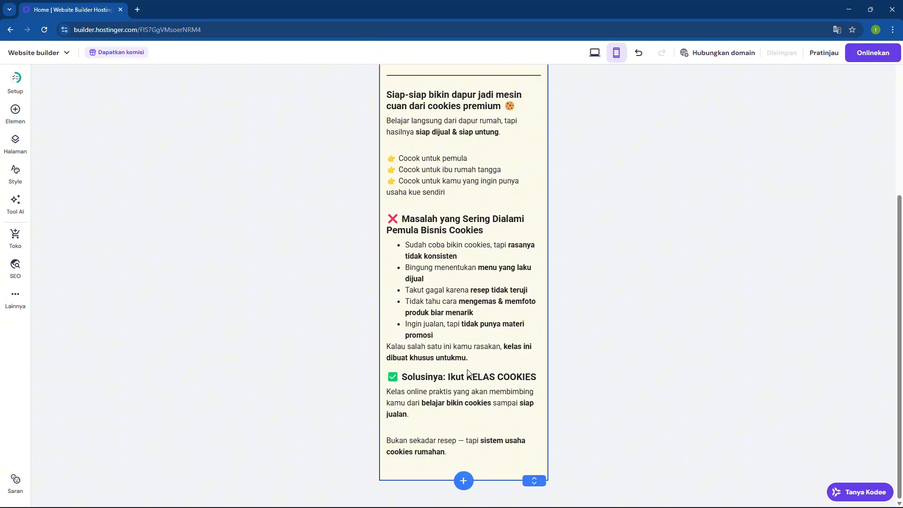
# Duplicate the Solusinya text block so a copy sits directly below it.
pyautogui.click(476, 401)
pyautogui.rightClick(475, 401)
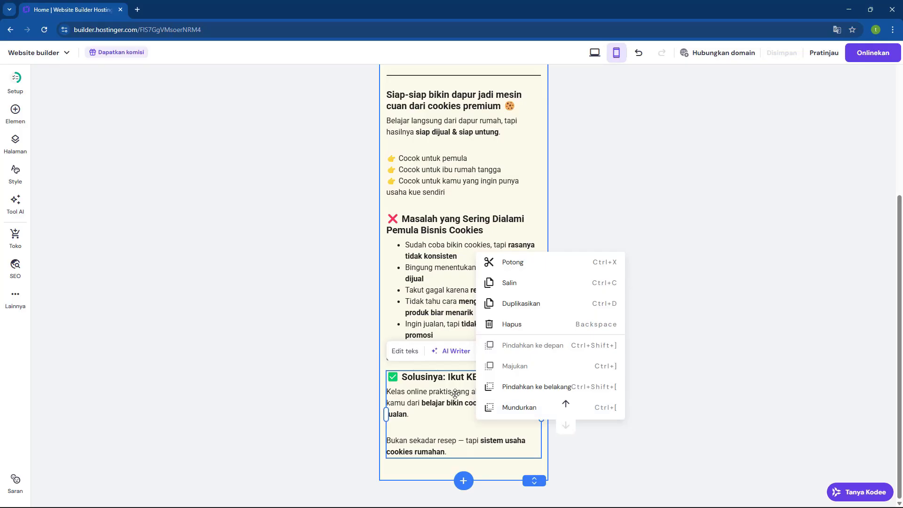
pyautogui.click(454, 395)
pyautogui.click(488, 350)
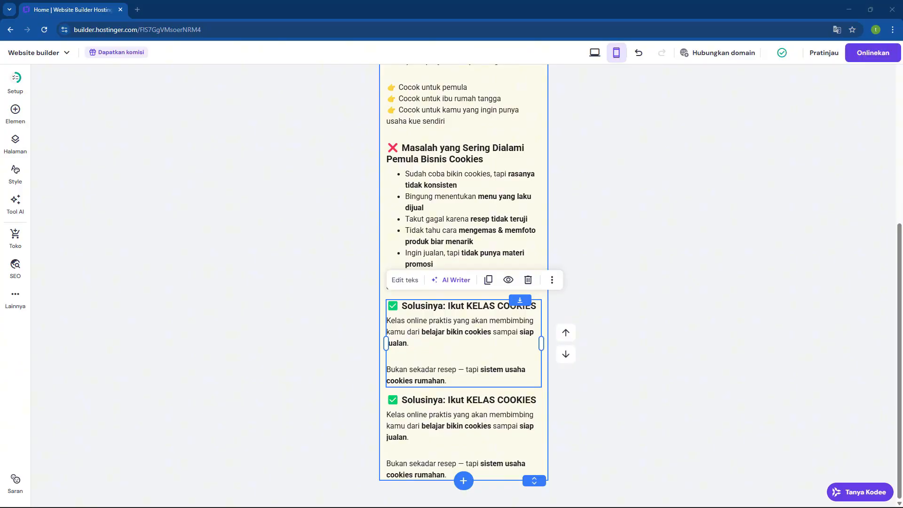
# Replace the copy's text with the pasted 'Apa yang Akan Kamu Pelajari? (24 Resep Teruji)' recipe list.
pyautogui.click(451, 417)
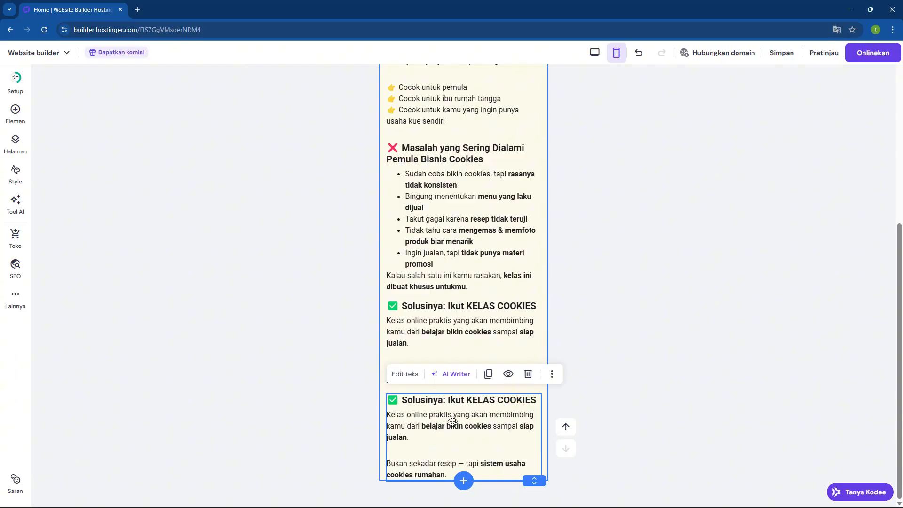
pyautogui.click(453, 436)
pyautogui.hotkey('ctrl', 'a')
pyautogui.hotkey('ctrl', 'v')
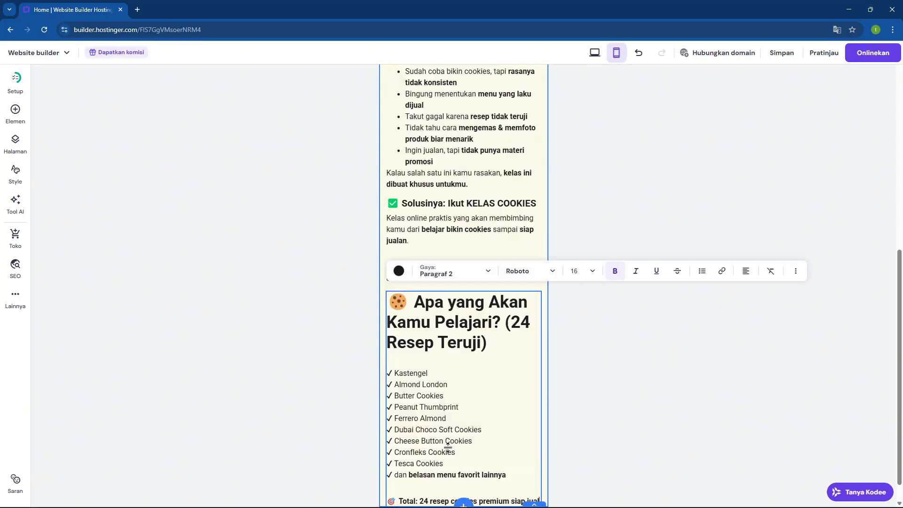
# Set the 'Apa yang Akan Kamu Pelajari?' heading to Heading 6.
pyautogui.moveTo(488, 316); pyautogui.dragTo(394, 271)
pyautogui.click(452, 254)
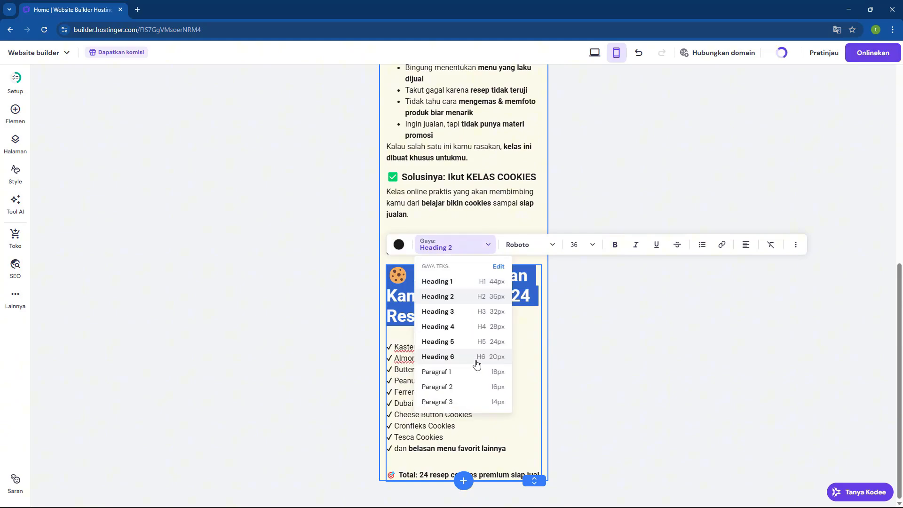
pyautogui.click(475, 364)
pyautogui.click(660, 344)
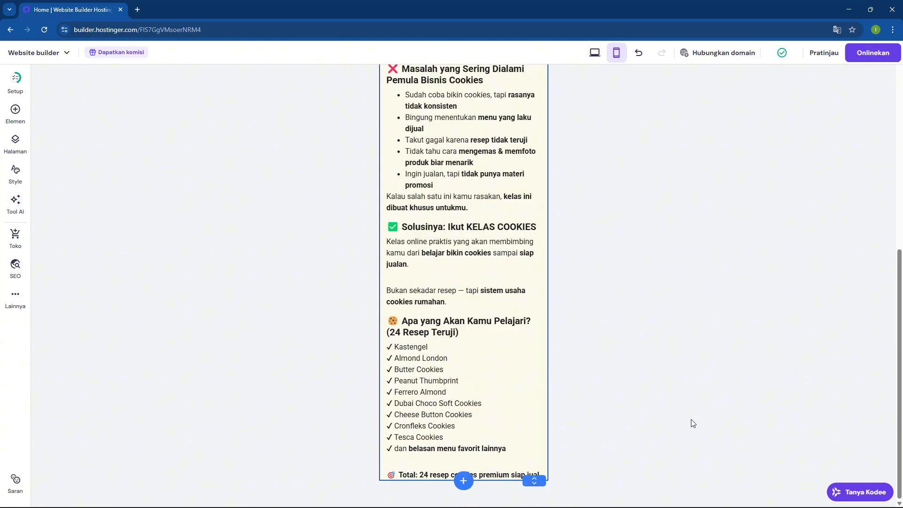
# Reselect the recipe list block after checking its last line.
pyautogui.click(520, 451)
pyautogui.tripleClick(522, 452)
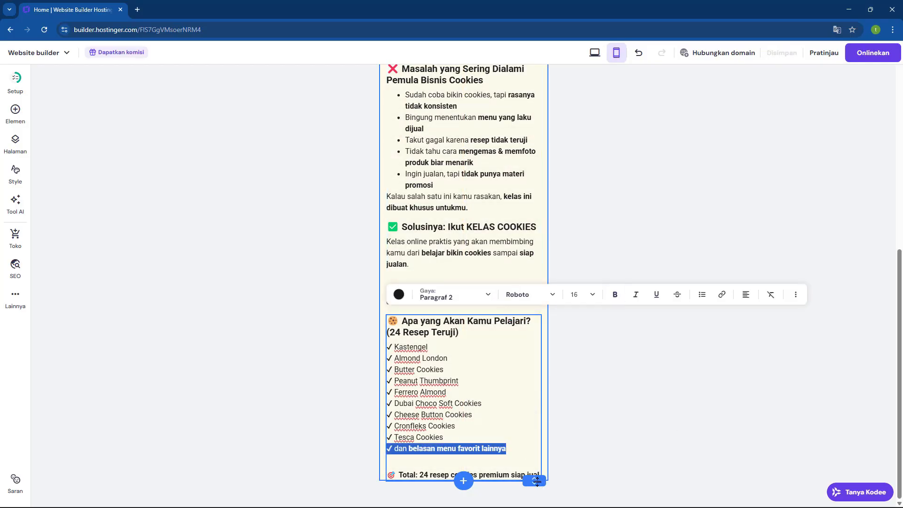
pyautogui.scroll(6, 620, 413)
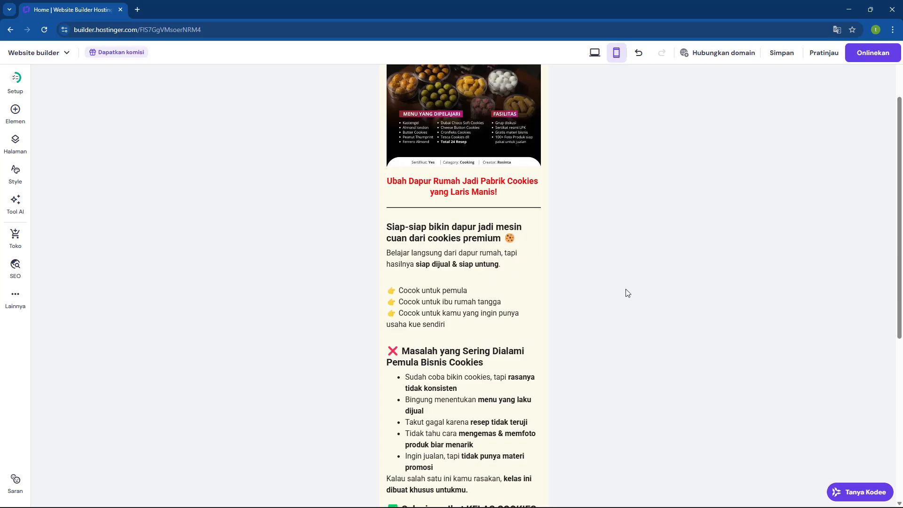
pyautogui.scroll(1, 632, 290)
pyautogui.scroll(-9, 625, 292)
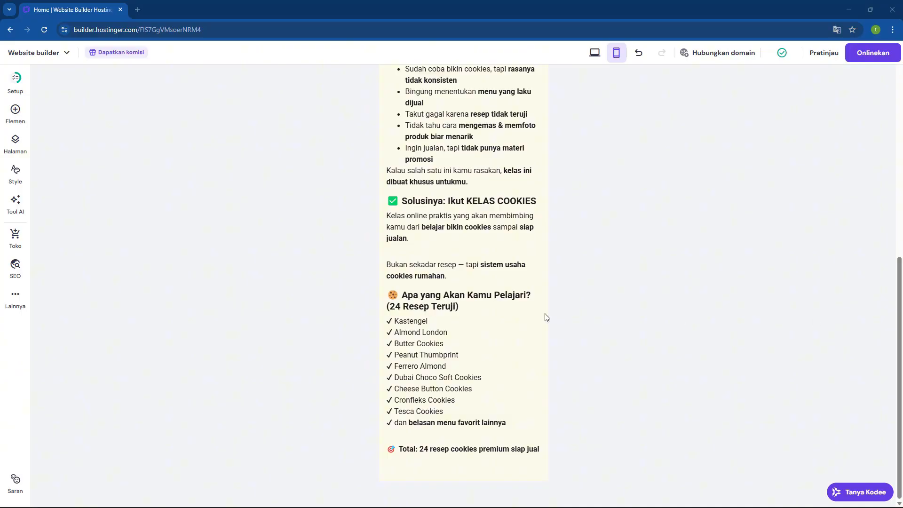
pyautogui.click(486, 312)
# Duplicate the recipe block and paste the 'Fasilitas yang Kamu Dapatkan' benefits list into the copy.
pyautogui.rightClick(480, 376)
pyautogui.click(450, 328)
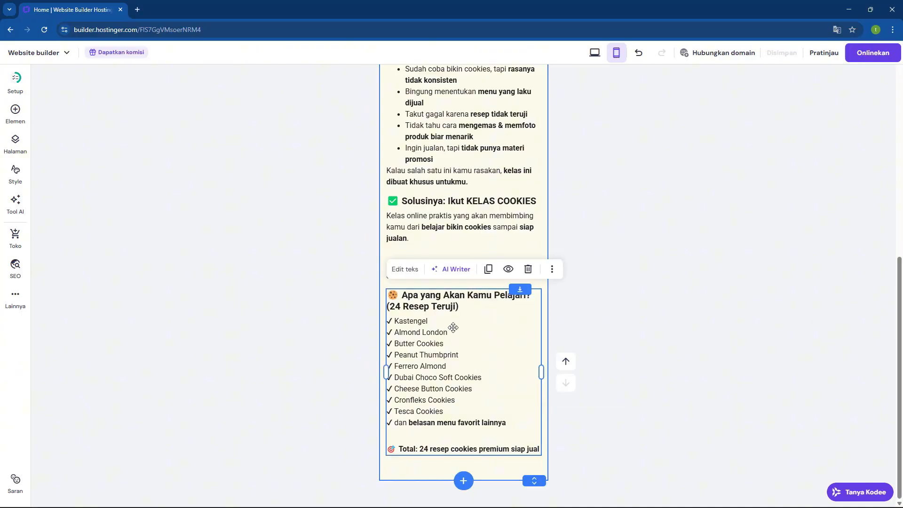
pyautogui.click(488, 269)
pyautogui.scroll(-3, 489, 329)
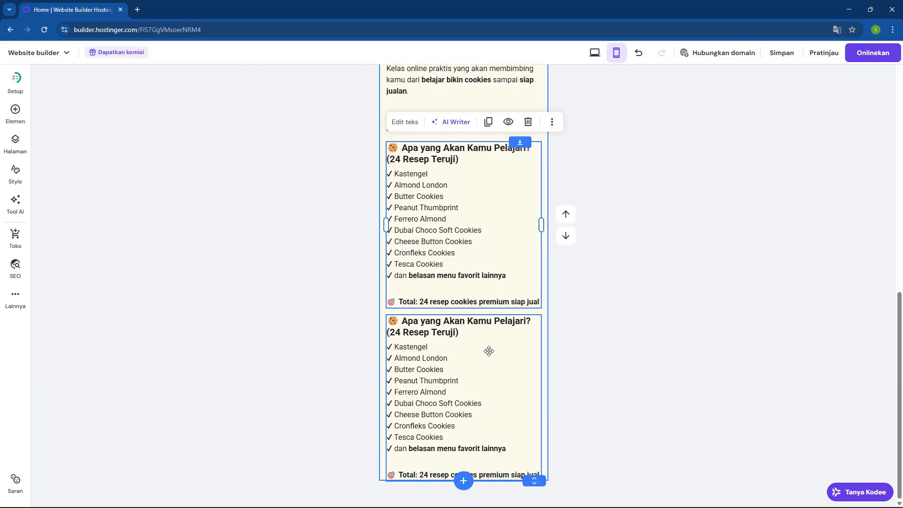
pyautogui.click(489, 351)
pyautogui.click(489, 350)
pyautogui.hotkey('ctrl', 'a')
pyautogui.write('🎁 Fasilitas yang Kamu Dapatkan  ✨ Akses grup diskusi (tanya jawab & sharing) ✨ Sertifikat resmi LPK ✨ Gratis materi bisnis cookies ✨ 100+ foto produk siap pakai untuk jualan online ✨ Bisa dipelajari kapan saja & di mana saja')
# Set the 'Fasilitas yang Kamu Dapatkan' heading to Heading 6.
pyautogui.moveTo(517, 375); pyautogui.dragTo(386, 357)
pyautogui.click(435, 330)
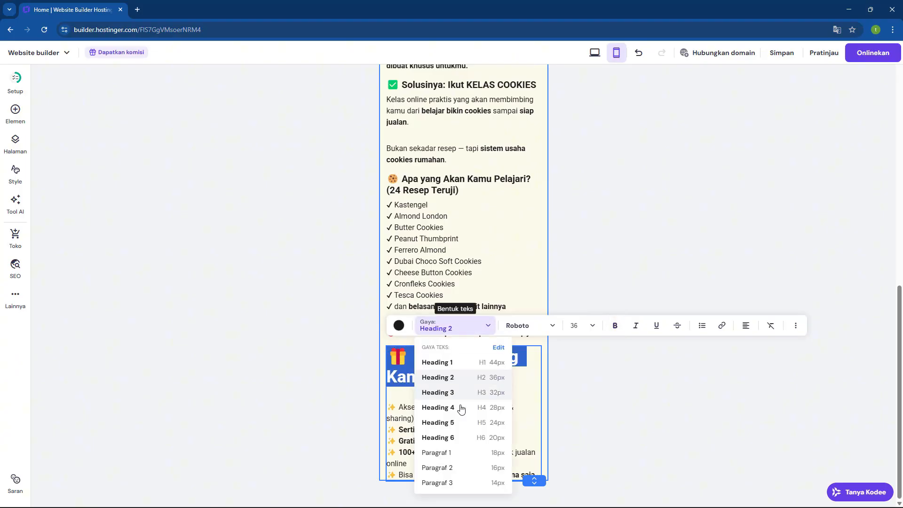
pyautogui.click(464, 437)
pyautogui.click(594, 421)
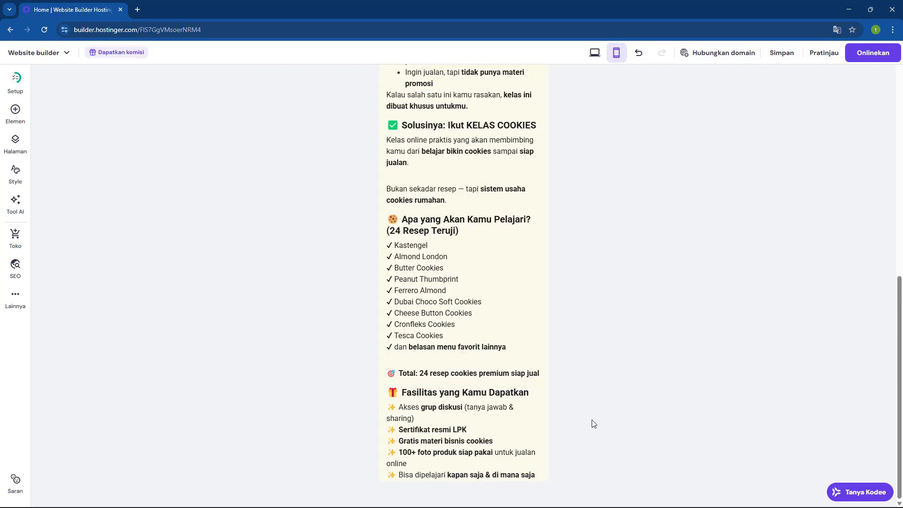
# Nudge the Fasilitas block slightly lower on the page.
pyautogui.click(509, 427)
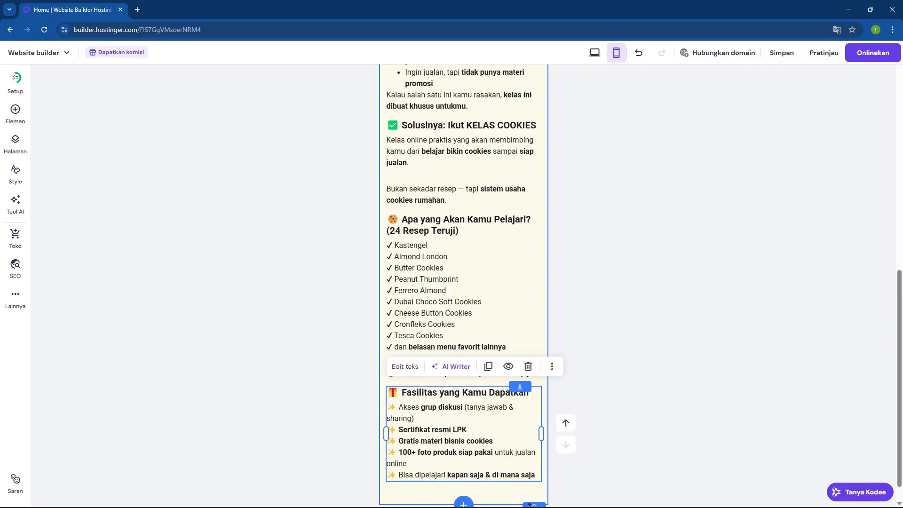
pyautogui.scroll(-1, 606, 358)
pyautogui.click(614, 354)
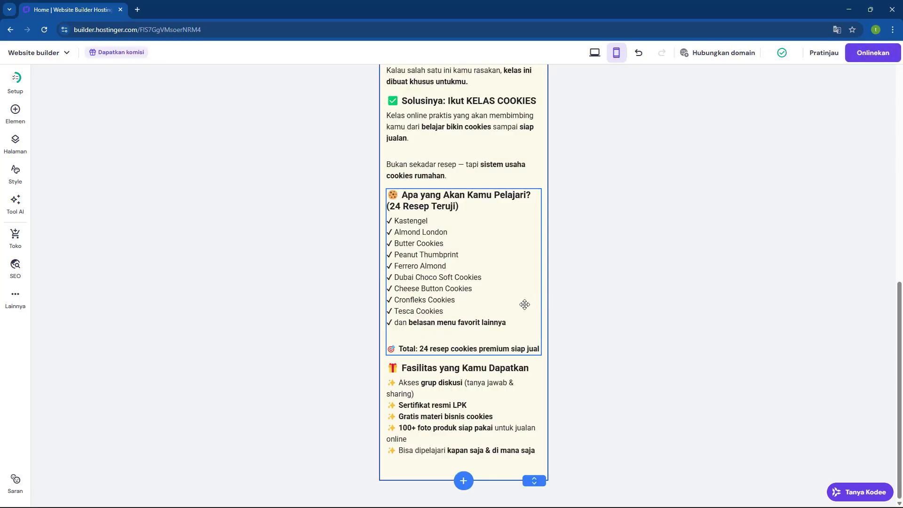
pyautogui.click(483, 419)
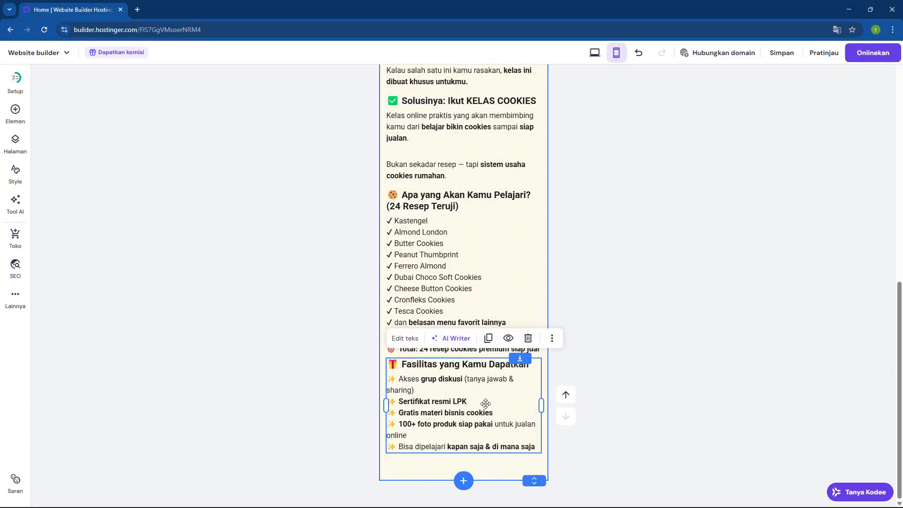
pyautogui.moveTo(486, 408); pyautogui.dragTo(485, 409)
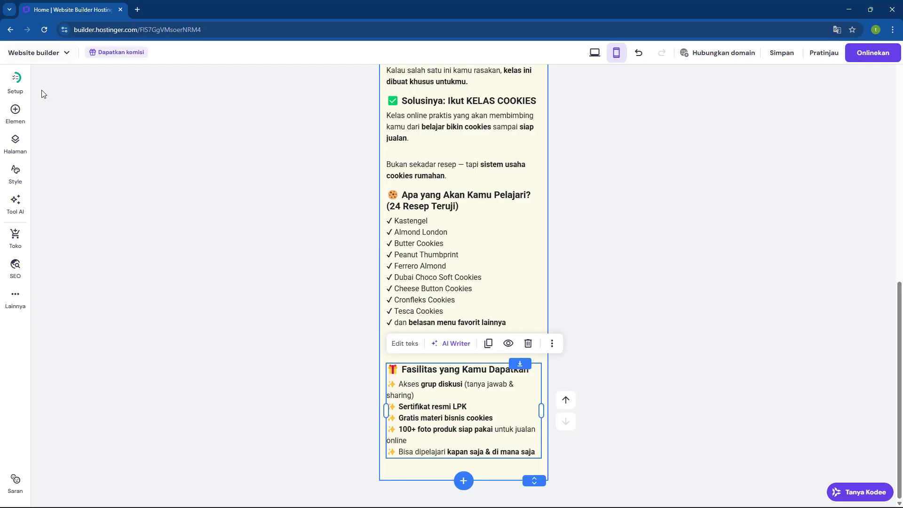
# Duplicate the Fasilitas block and paste the 'Dibimbing Langsung oleh Praktisi' content into the copy.
pyautogui.click(16, 115)
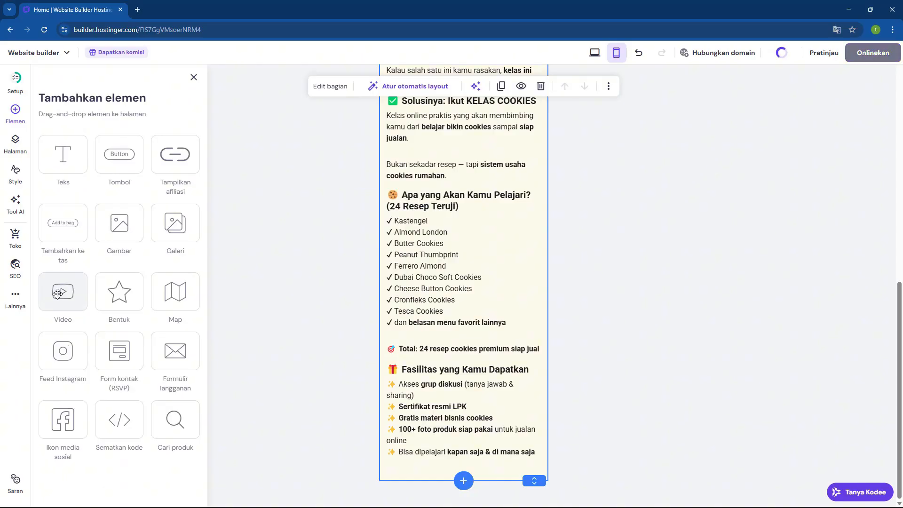
pyautogui.click(695, 231)
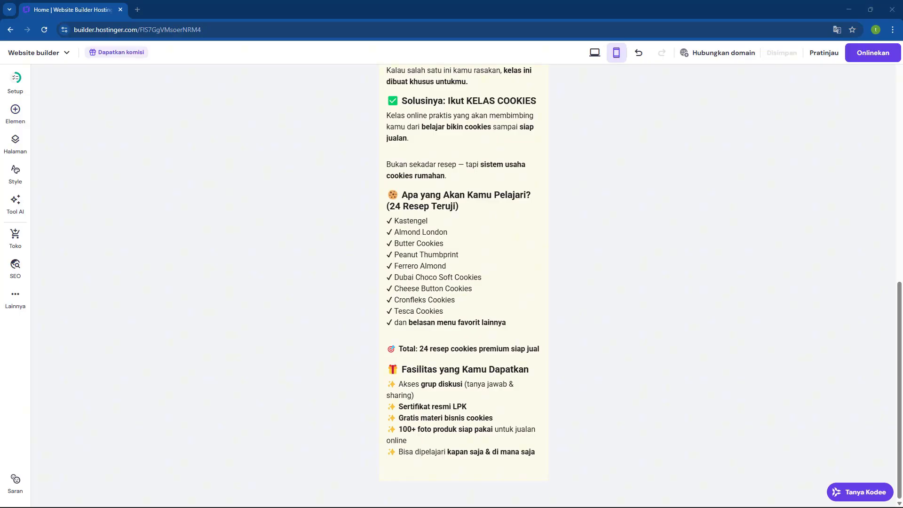
pyautogui.click(454, 412)
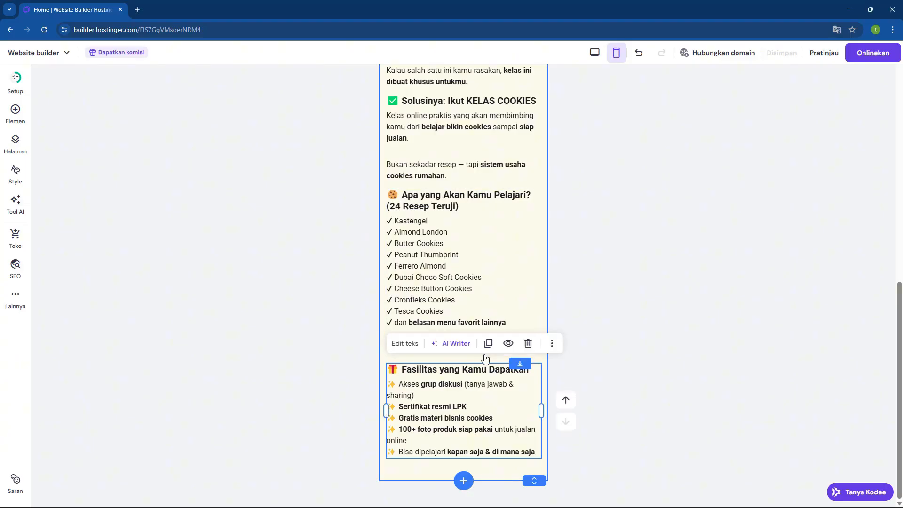
pyautogui.click(488, 344)
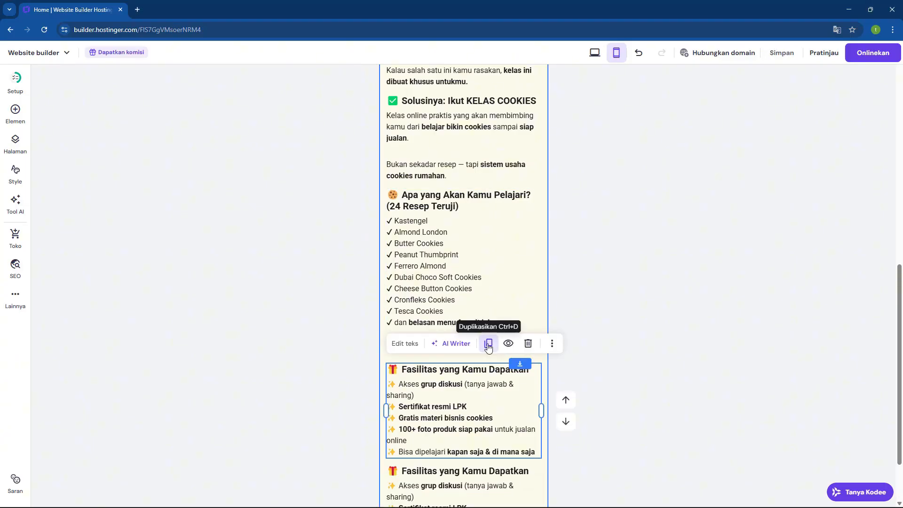
pyautogui.click(489, 429)
pyautogui.hotkey('ctrl', 'a')
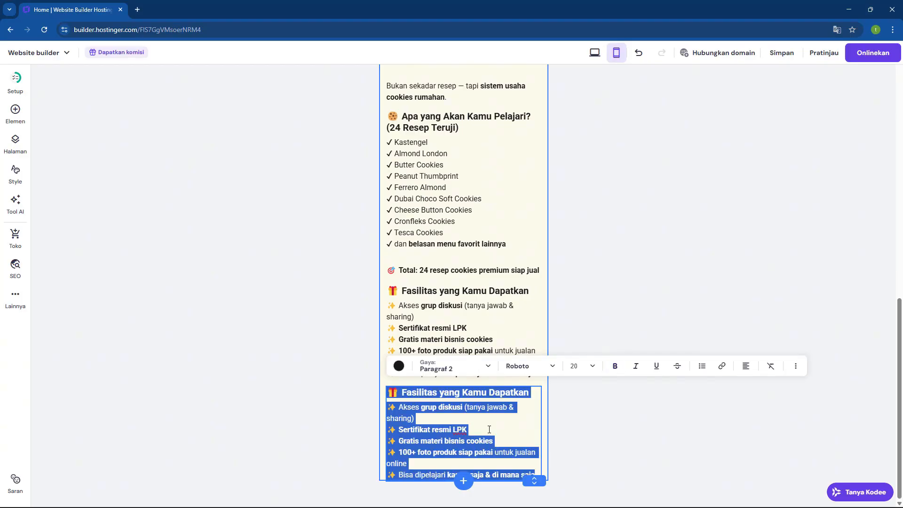
pyautogui.write('👨\u200d🍳 Dibimbing Langsung oleh Praktisi  👤 Creator: Rosinta Kategori: Cooking Sertifikat: Yes  Resep sudah dipraktikkan, bukan sekadar teori.')
# Set the 'Dibimbing Langsung oleh Praktisi' heading to Heading 6 and deselect the block.
pyautogui.moveTo(469, 384); pyautogui.dragTo(428, 332)
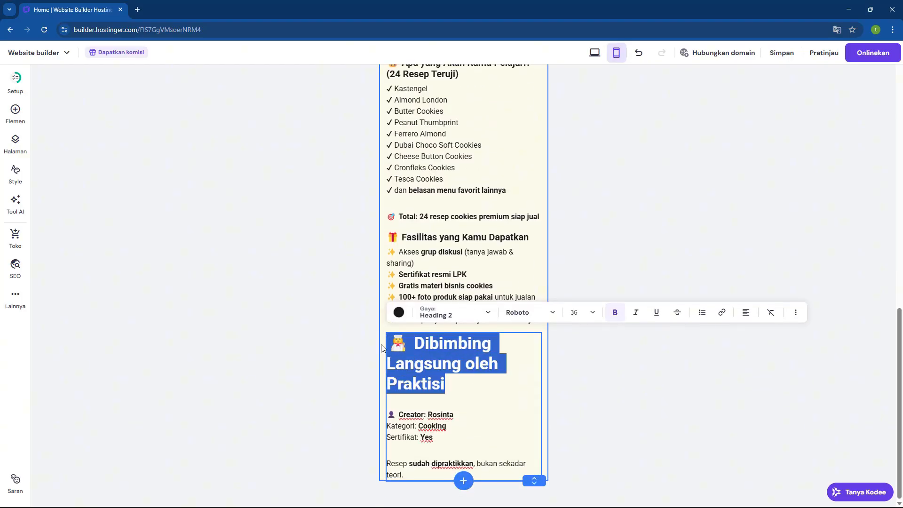
pyautogui.click(447, 315)
pyautogui.click(470, 425)
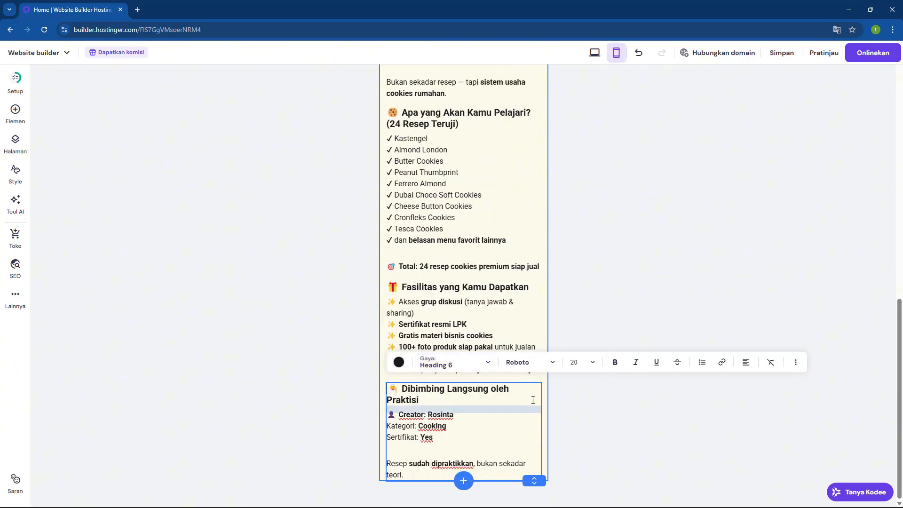
pyautogui.click(640, 408)
pyautogui.click(492, 425)
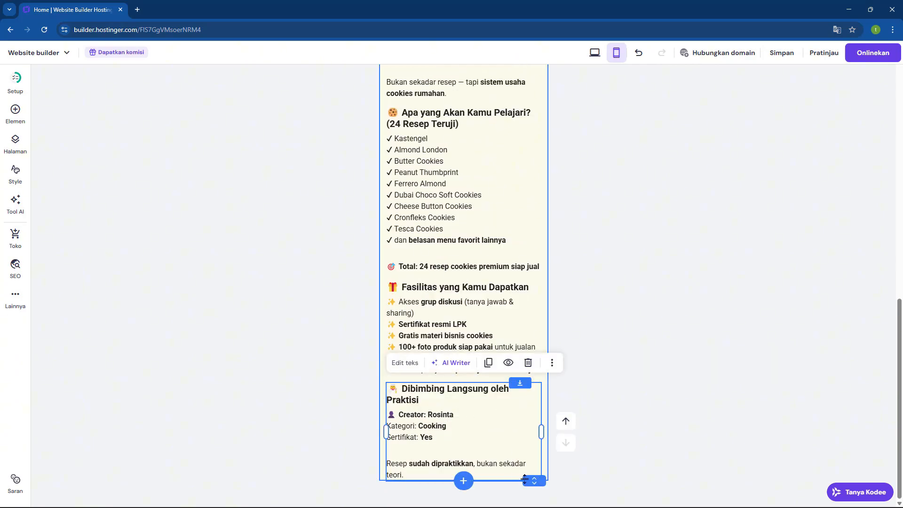
pyautogui.click(650, 306)
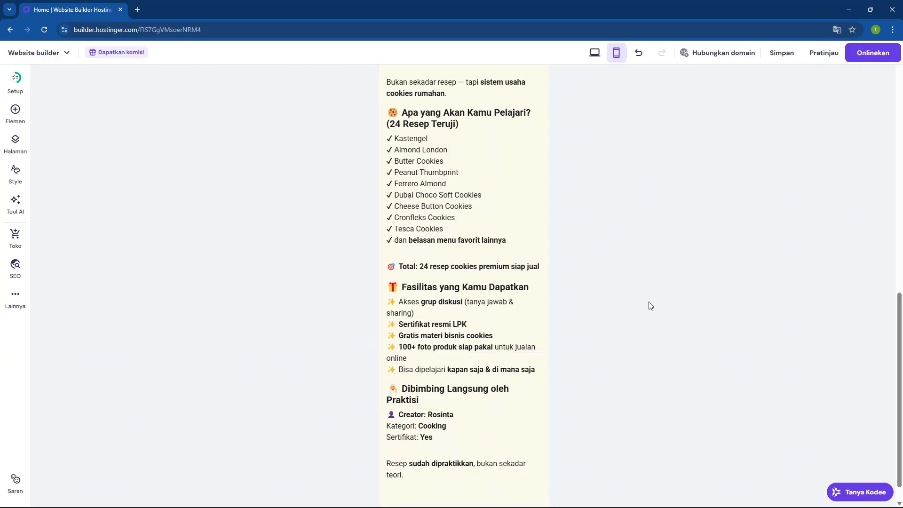
# Scroll through the Kelas Cookies page to review it, then save with Ctrl+S.
pyautogui.scroll(15, 470, 324)
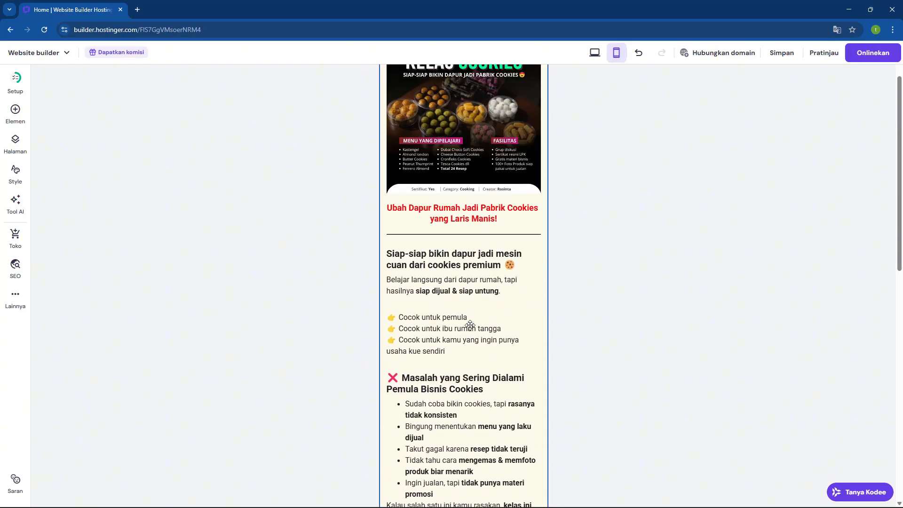
pyautogui.scroll(2, 460, 294)
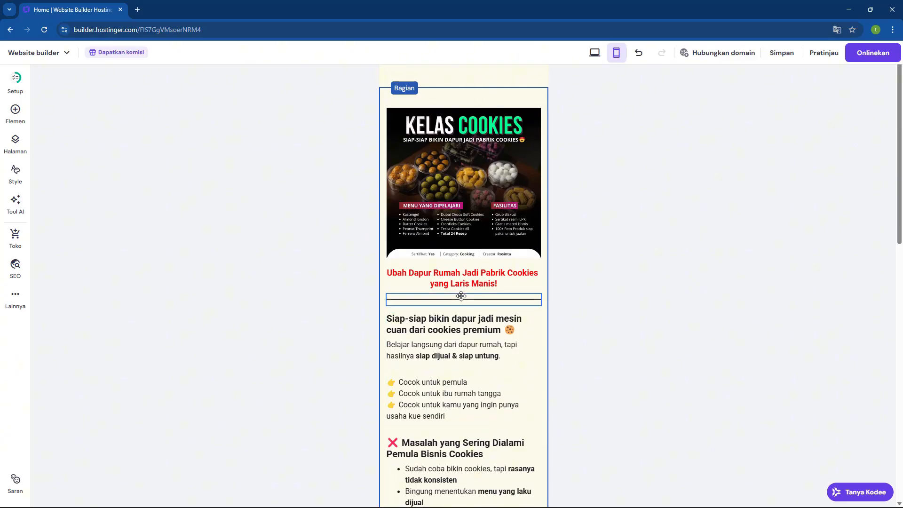
pyautogui.scroll(-10, 460, 296)
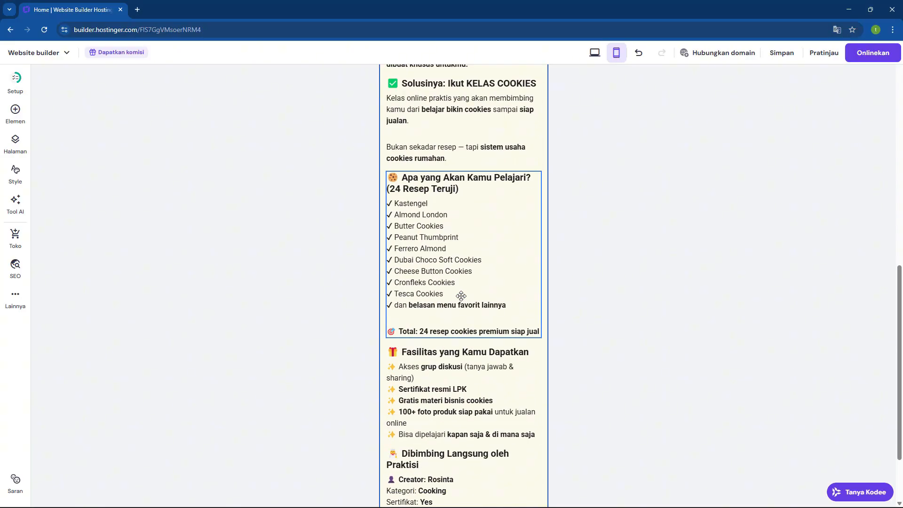
pyautogui.hotkey('ctrl', 's')
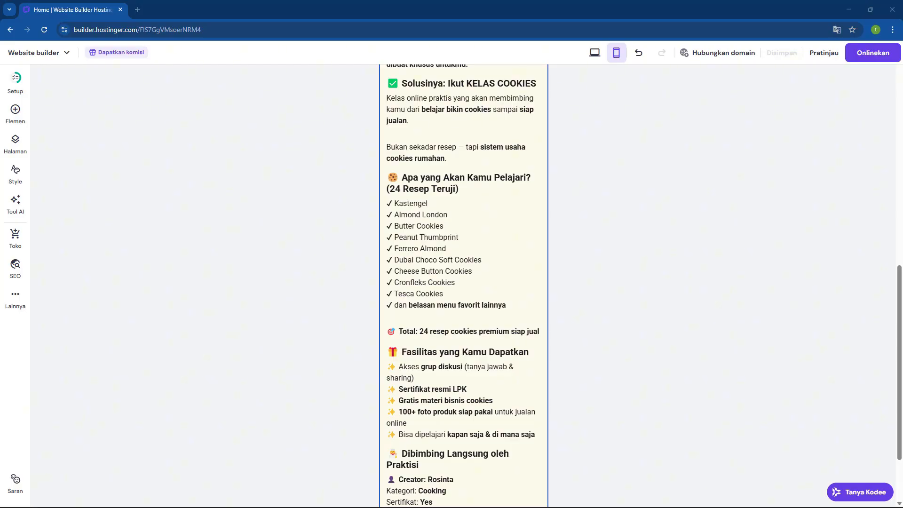
pyautogui.scroll(-2, 333, 272)
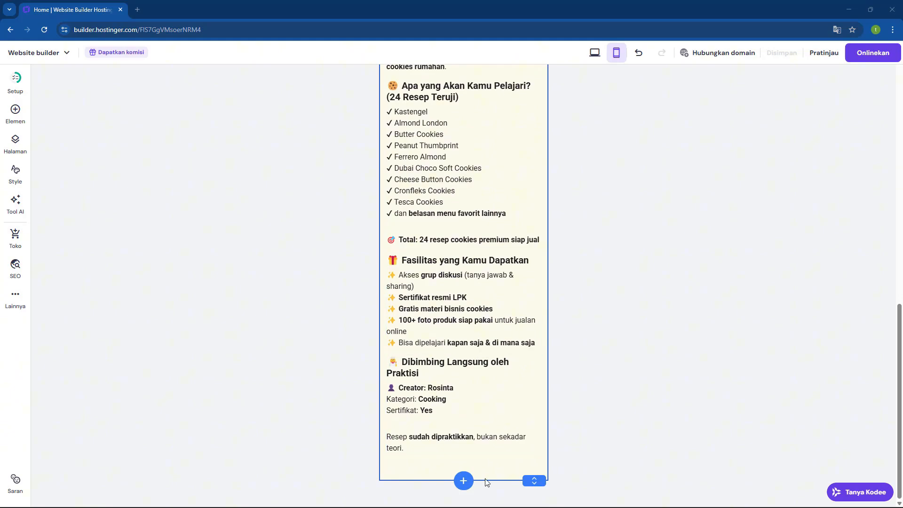
# Duplicate the Dibimbing block and paste the 'Bayangkan Ini…' content with three bullets into it.
pyautogui.click(470, 412)
pyautogui.click(490, 334)
pyautogui.scroll(-2, 492, 409)
pyautogui.click(492, 409)
pyautogui.click(490, 415)
pyautogui.hotkey('ctrl', 'a')
pyautogui.write('Bayangkan Ini...  Kamu bisa produksi cookies dari rumah Menu sudah siap & terbukti laku Tinggal fokus jual, ulang, dan scale Satu skill, bisa jadi penghasilan jangka panjang.')
# Set the 'Bayangkan Ini…' heading to Heading 6 at 20px and finish editing.
pyautogui.click(497, 400)
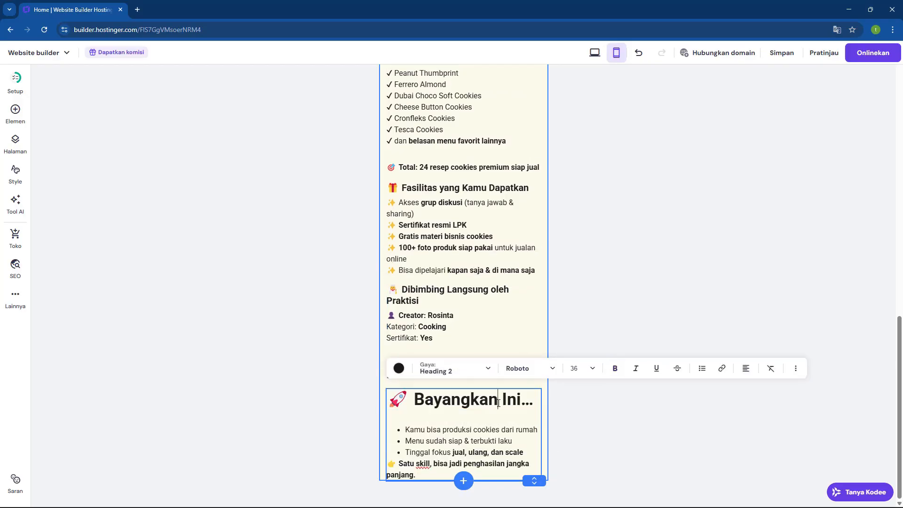
pyautogui.moveTo(532, 399); pyautogui.dragTo(383, 399)
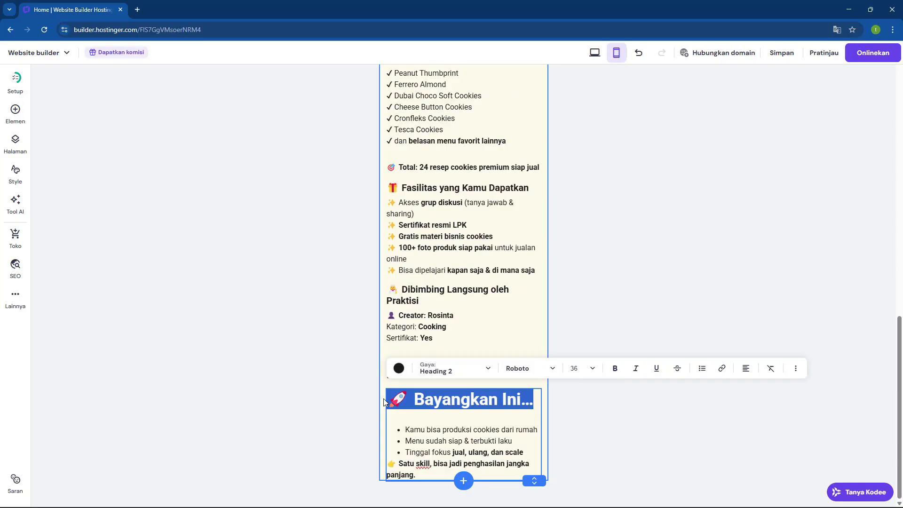
pyautogui.click(455, 368)
pyautogui.click(470, 303)
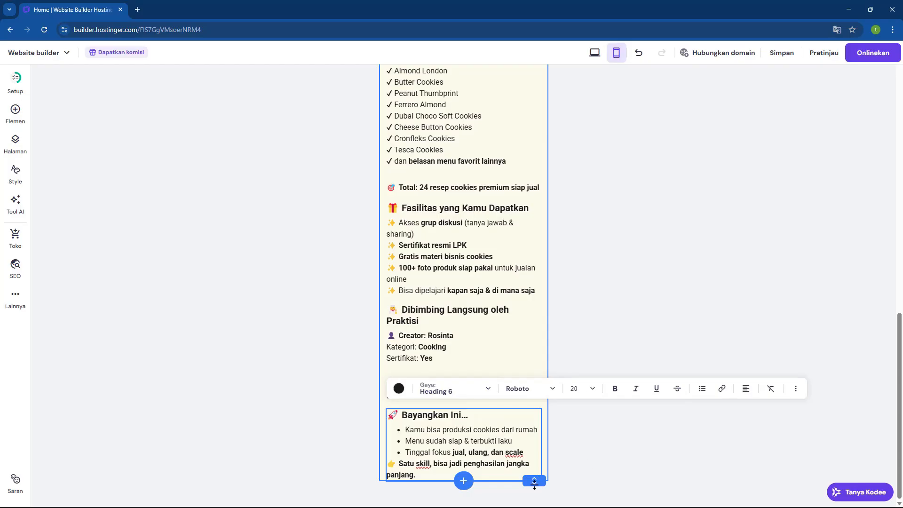
pyautogui.click(636, 452)
pyautogui.scroll(-1, 651, 393)
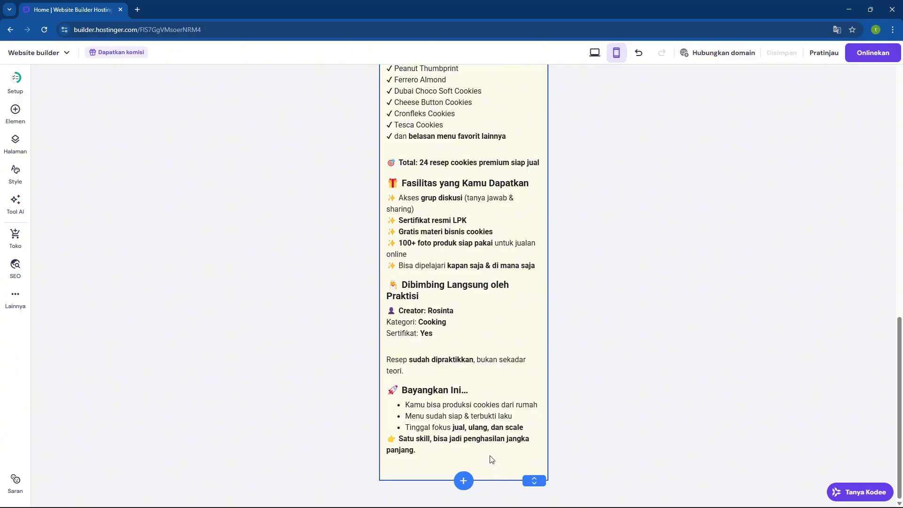
pyautogui.click(481, 400)
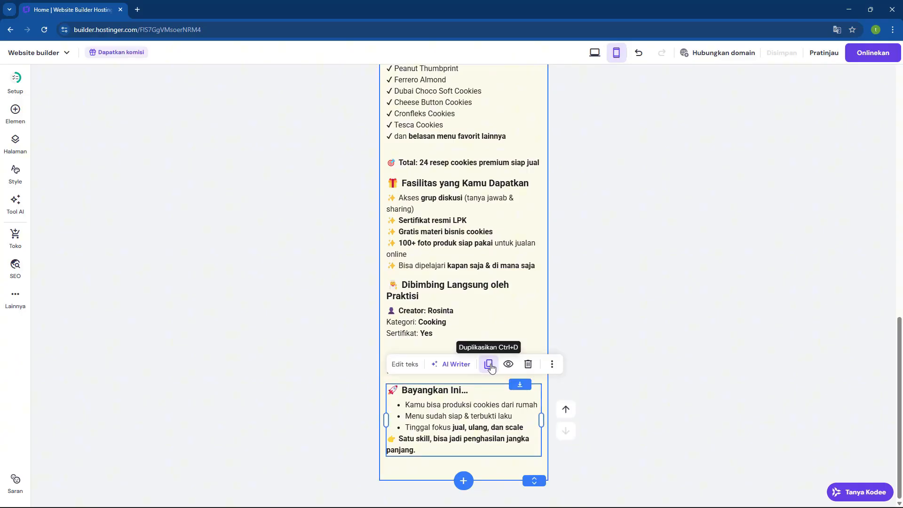
# Duplicate the Bayangkan Ini… block and paste the 'DAFTAR SEKARANG & MULAI USAHA COOKIESMU!' text into it.
pyautogui.click(489, 365)
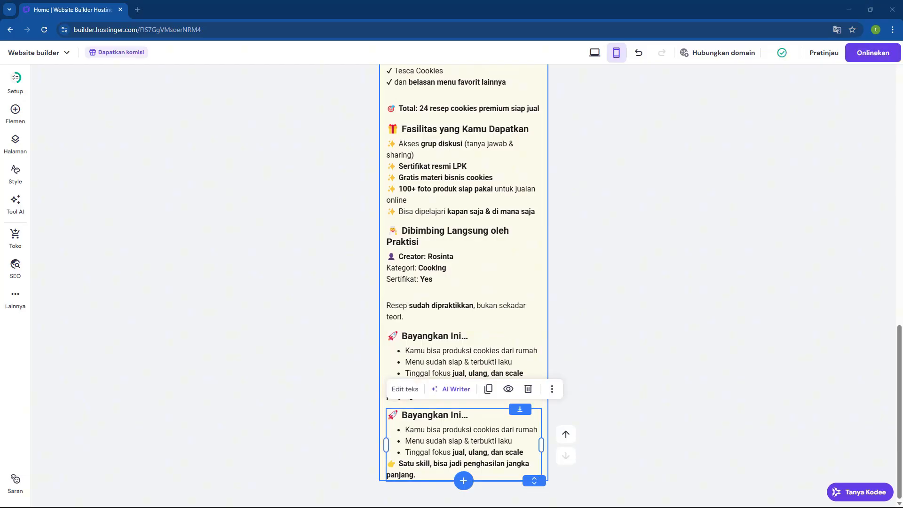
pyautogui.click(514, 435)
pyautogui.hotkey('ctrl', 'a')
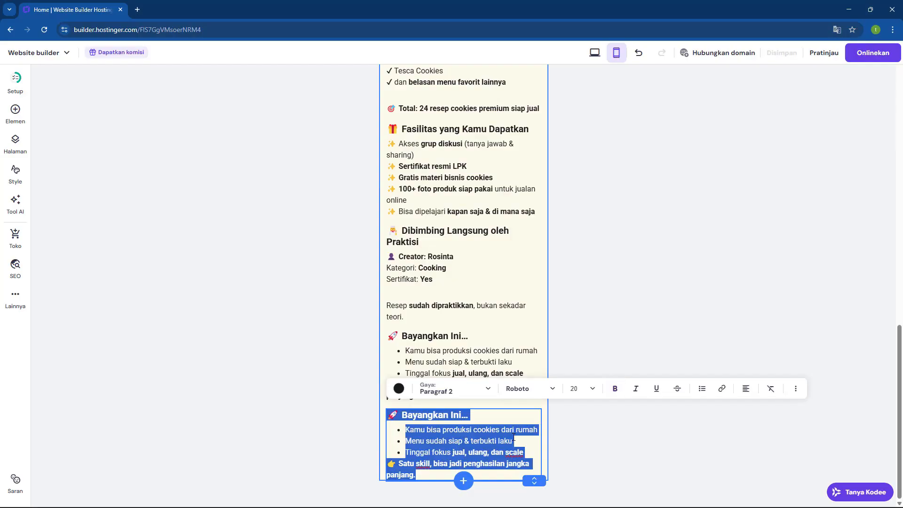
pyautogui.write('👉 DAFTAR SEKARANG & MULAI USAHA COOKIESMU!  🎯 Jangan tunggu sampai pesaingmu mulai duluan 🎯 Slot terbatas untuk peserta kelas  👇 Klik tombol di bawah dan amankan tempatmu sekarang')
# Set the DAFTAR SEKARANG heading to Heading 6.
pyautogui.scroll(-1, 505, 388)
pyautogui.moveTo(492, 376); pyautogui.dragTo(384, 305)
pyautogui.click(442, 282)
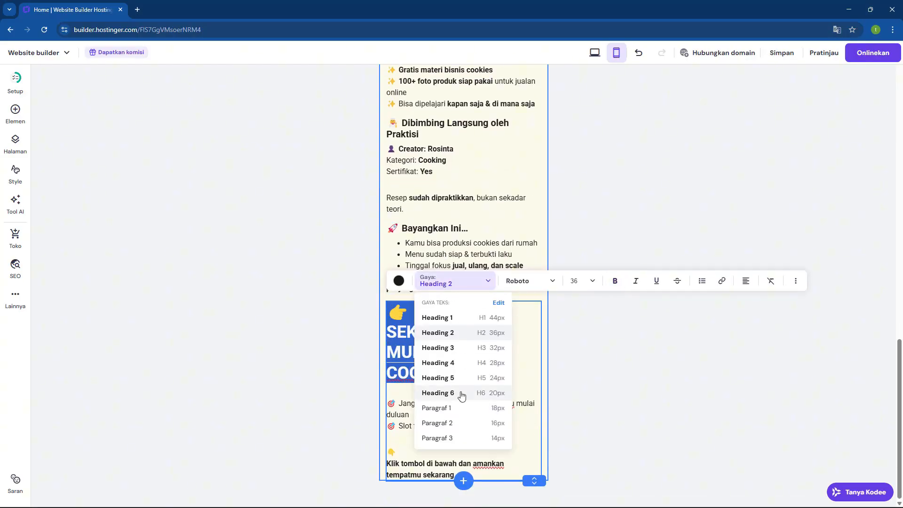
pyautogui.click(460, 395)
# Exit editing and deselect the DAFTAR SEKARANG block, scrolling to check the result.
pyautogui.click(442, 444)
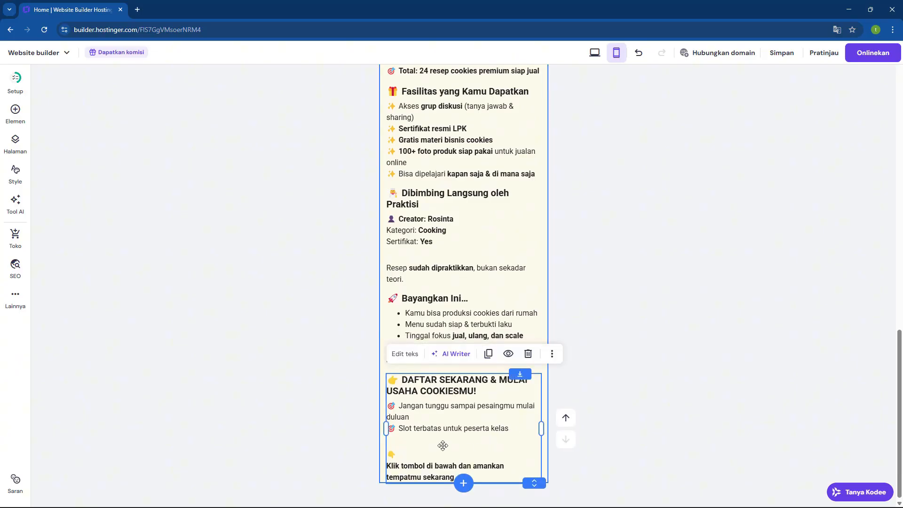
pyautogui.click(442, 444)
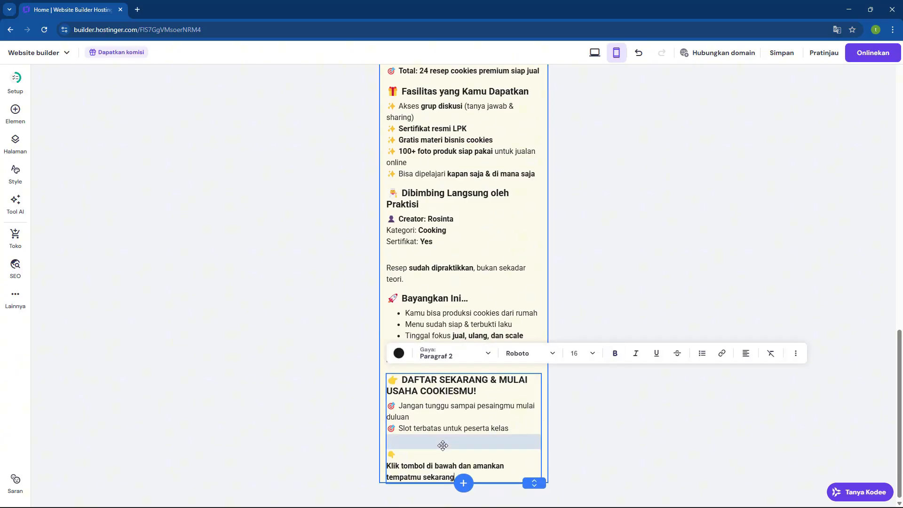
pyautogui.click(626, 405)
pyautogui.click(527, 430)
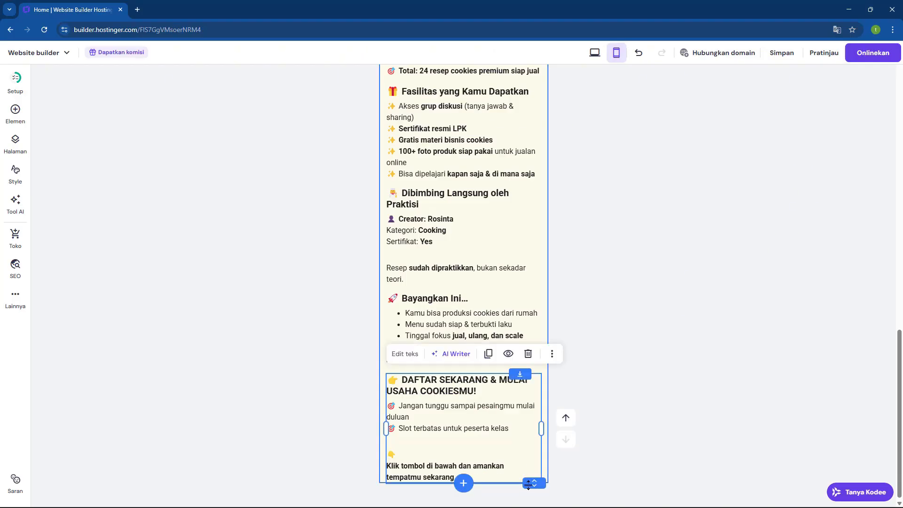
pyautogui.scroll(-1, 641, 359)
pyautogui.click(641, 359)
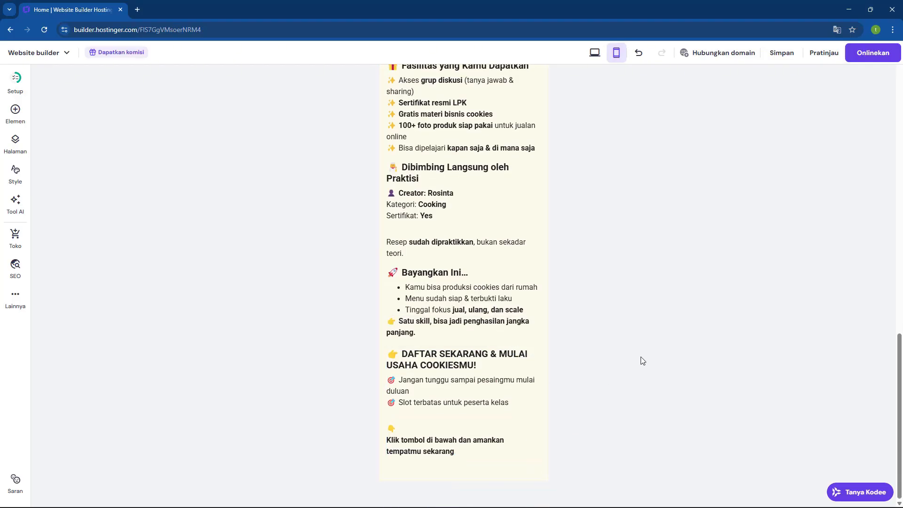
pyautogui.scroll(15, 643, 357)
pyautogui.scroll(2, 642, 357)
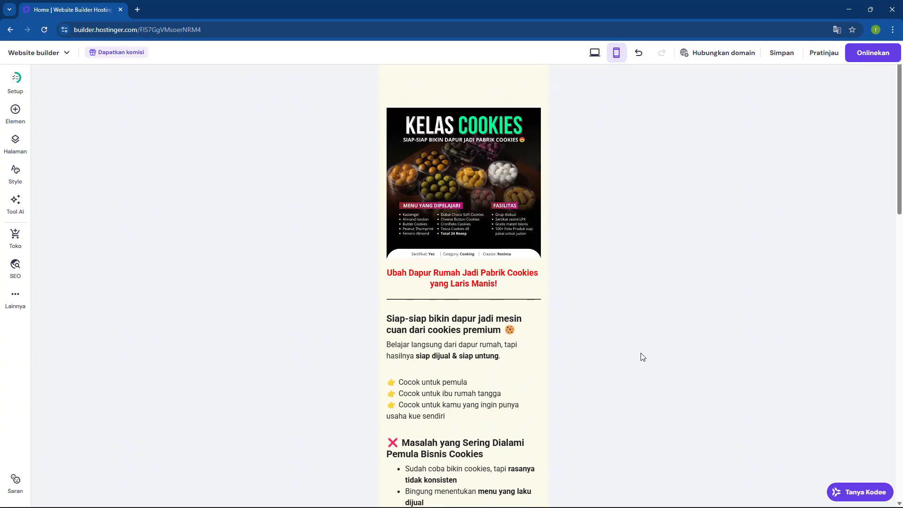
# Drag the section's bottom edge down to leave empty space below the 'Klik tombol di bawah' line.
pyautogui.scroll(-3, 512, 248)
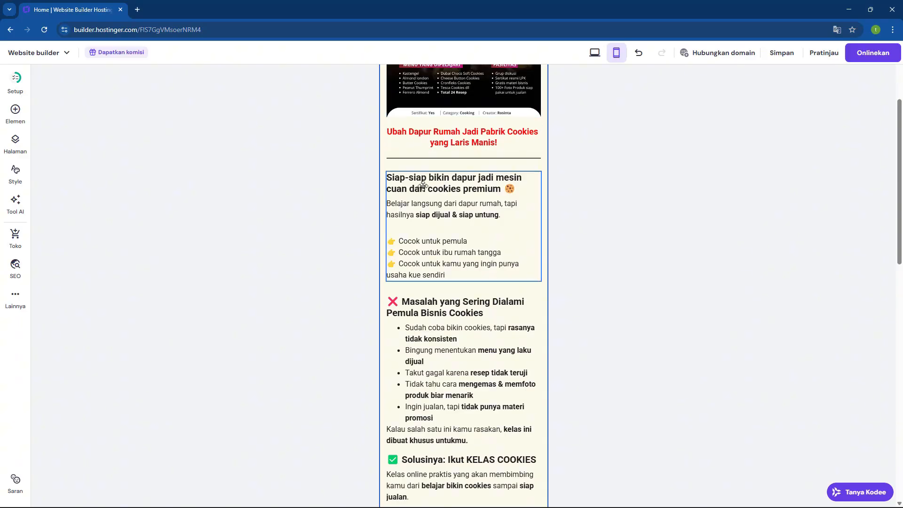
pyautogui.scroll(-1, 465, 212)
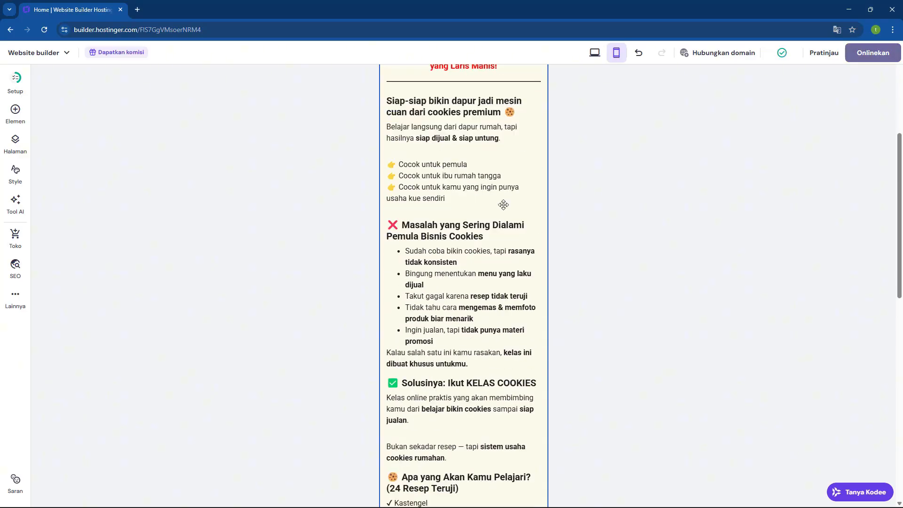
pyautogui.scroll(-5, 498, 203)
pyautogui.scroll(-6, 419, 228)
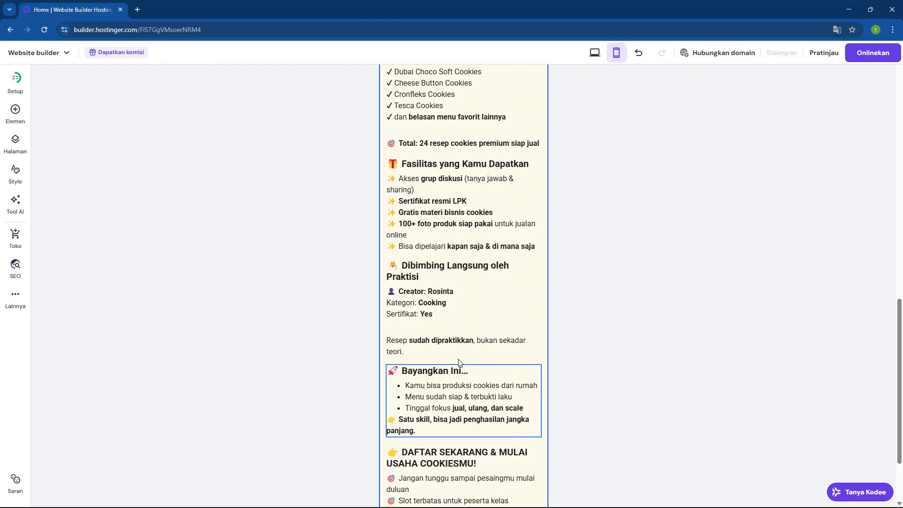
pyautogui.scroll(-1, 471, 323)
pyautogui.scroll(-2, 472, 323)
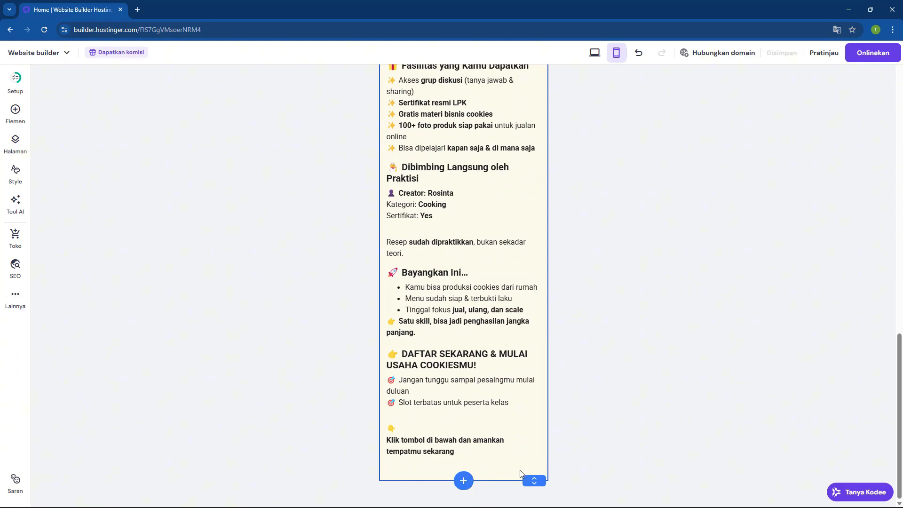
pyautogui.moveTo(536, 485); pyautogui.dragTo(532, 498)
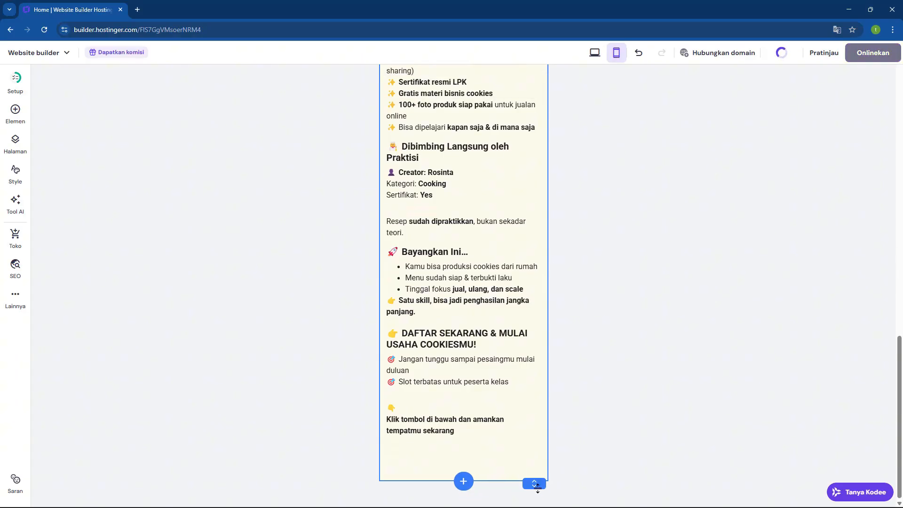
# Add a Tombol button under the DAFTAR SEKARANG text, move it lower, and open its settings.
pyautogui.click(17, 112)
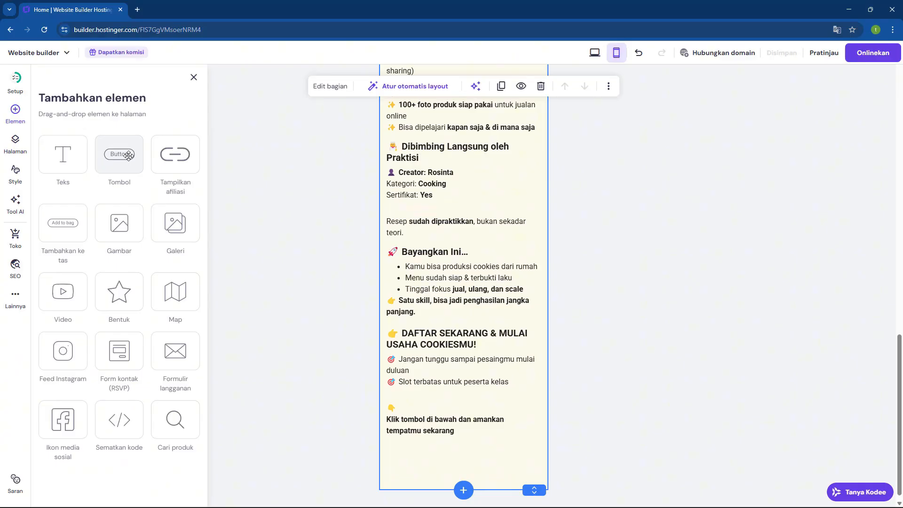
pyautogui.click(129, 156)
pyautogui.click(472, 444)
pyautogui.moveTo(472, 446); pyautogui.dragTo(464, 464)
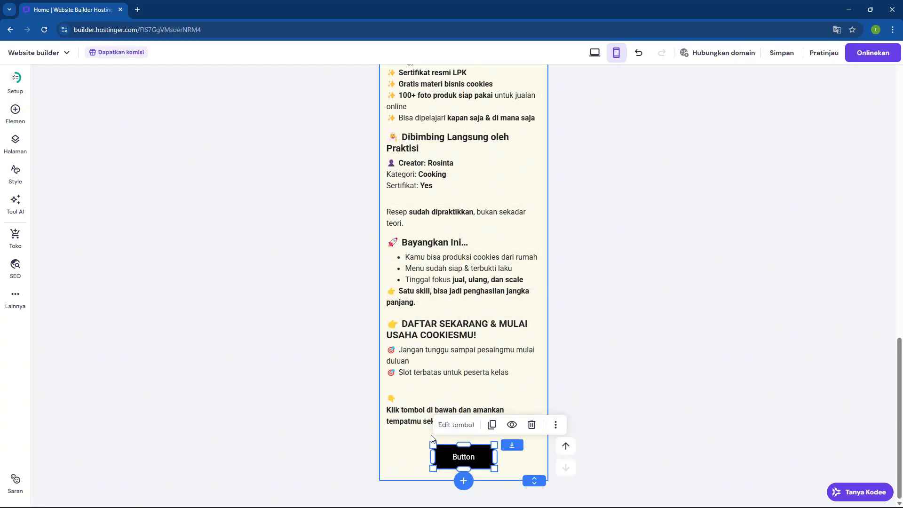
pyautogui.click(456, 426)
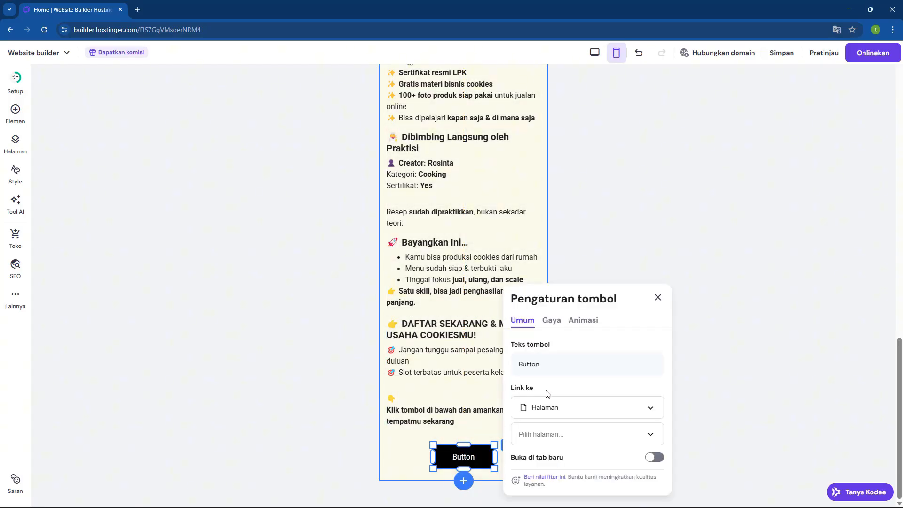
pyautogui.click(617, 410)
pyautogui.scroll(-1, 618, 414)
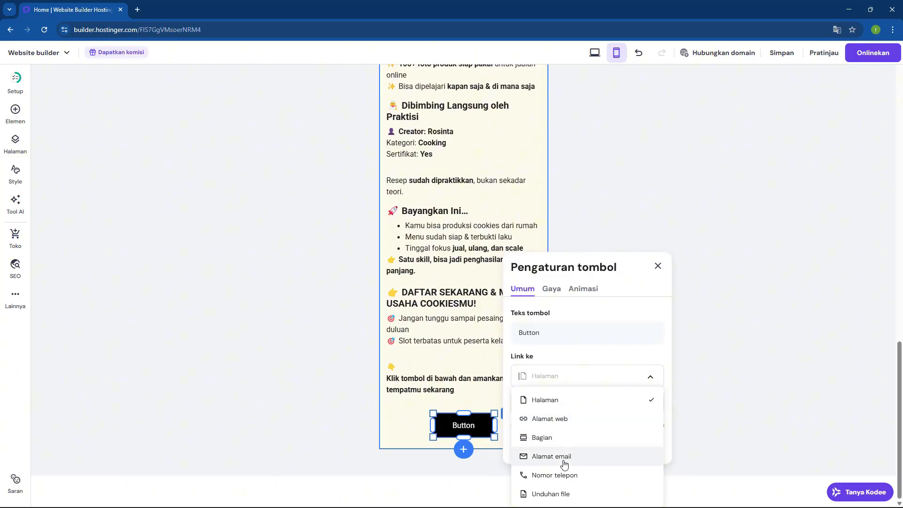
pyautogui.click(564, 416)
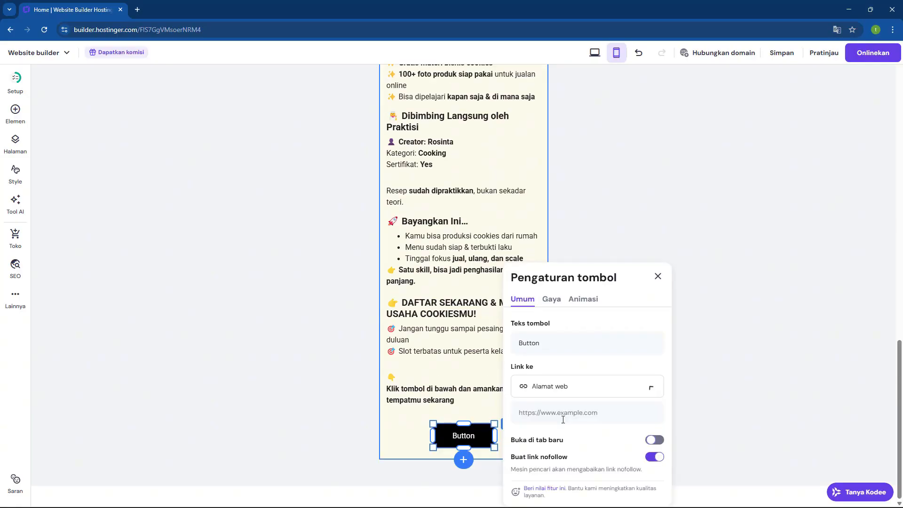
pyautogui.click(568, 417)
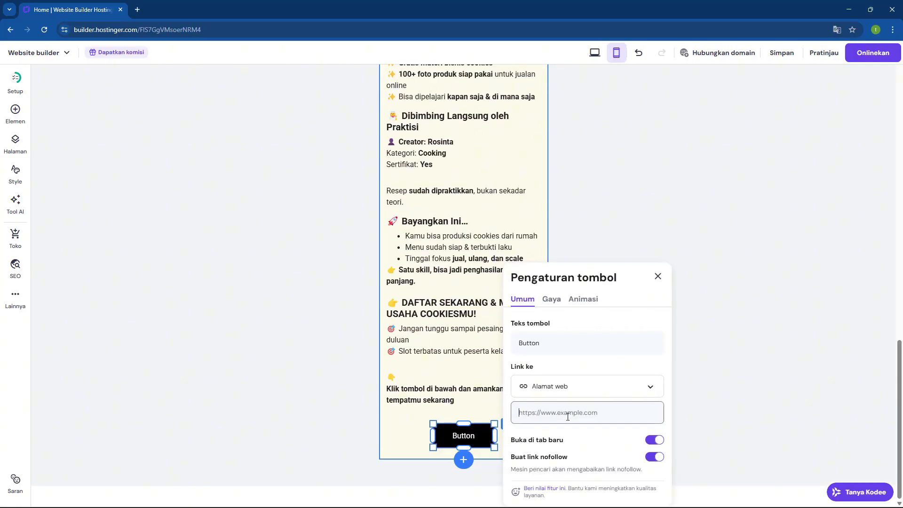
pyautogui.write('https://')
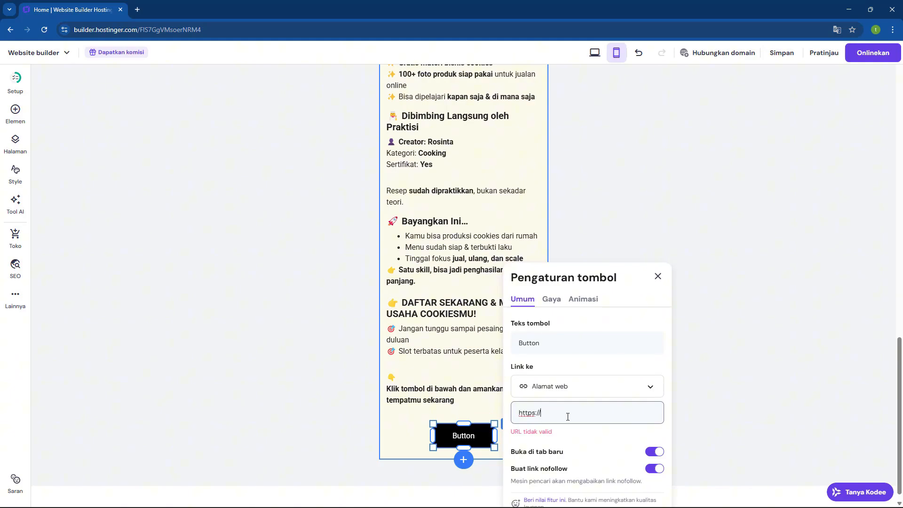
pyautogui.write('google.com')
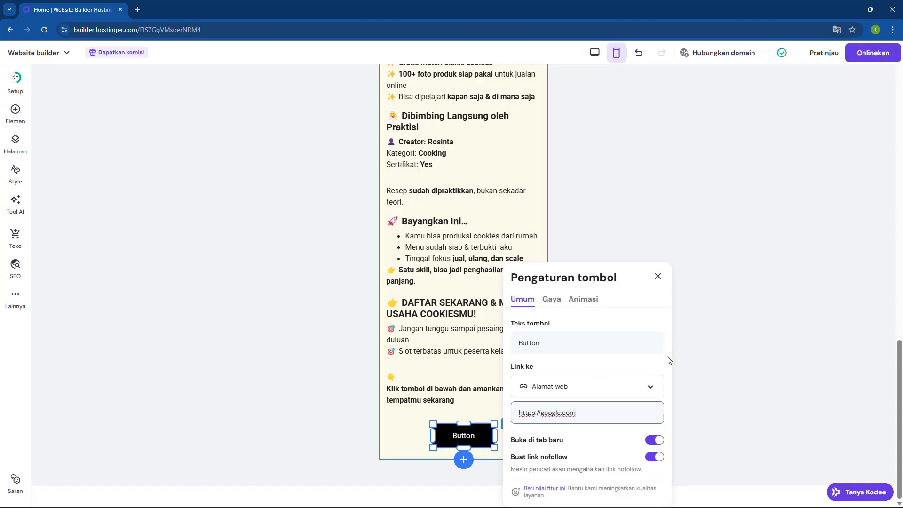
pyautogui.click(712, 441)
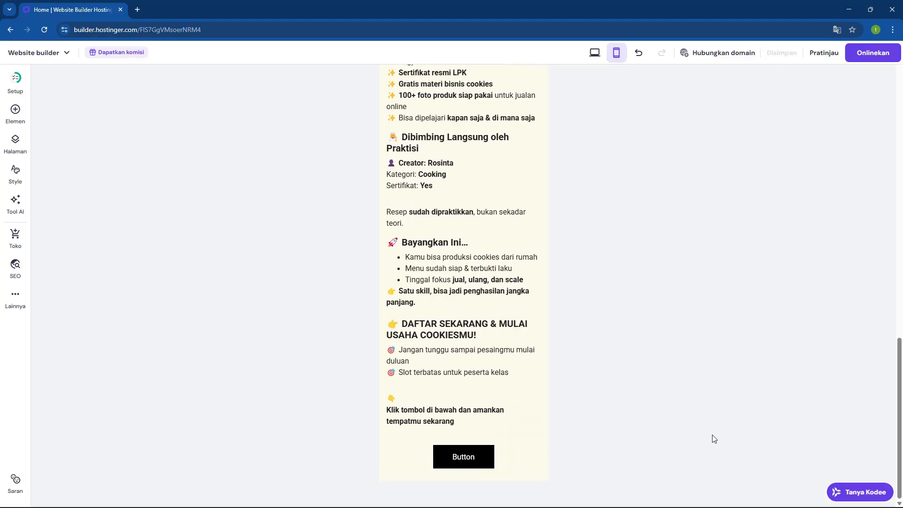
# Replace the bottom button's 'Button' label with 'Pesan Sekarang!'.
pyautogui.click(451, 459)
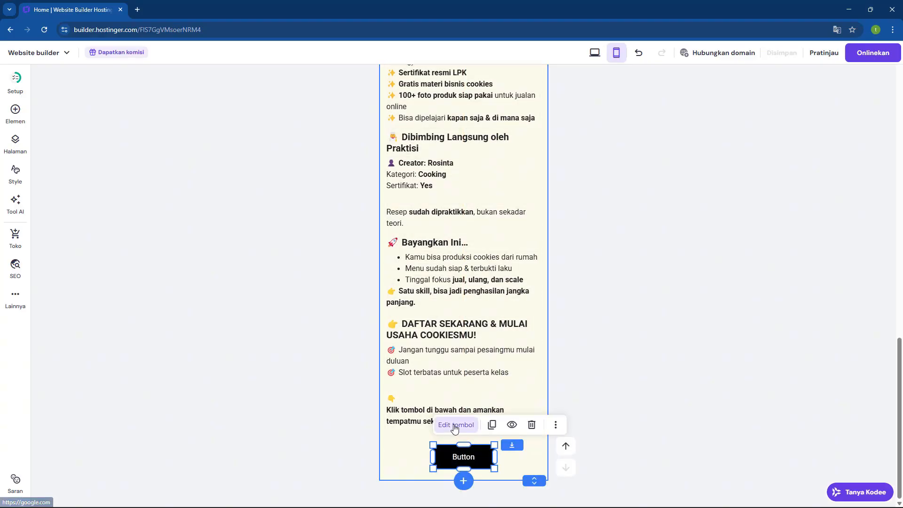
pyautogui.click(454, 426)
pyautogui.click(570, 337)
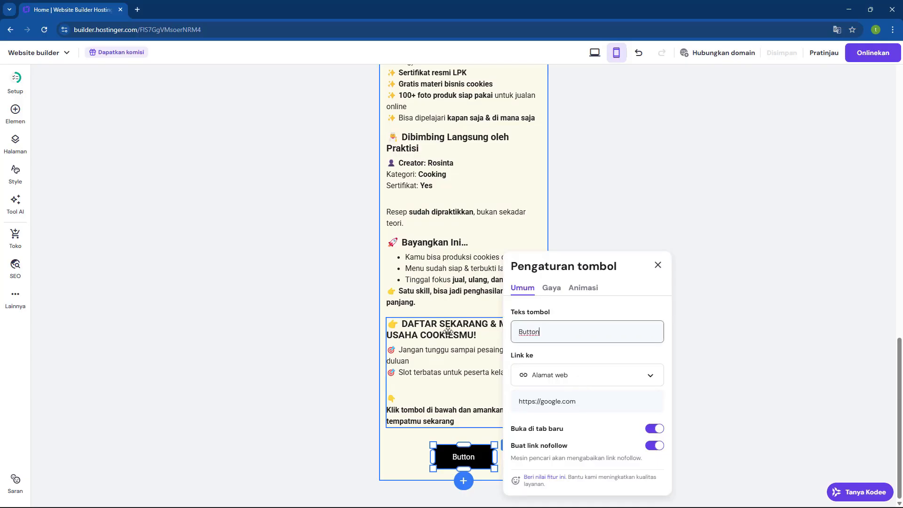
pyautogui.moveTo(540, 332); pyautogui.dragTo(512, 335)
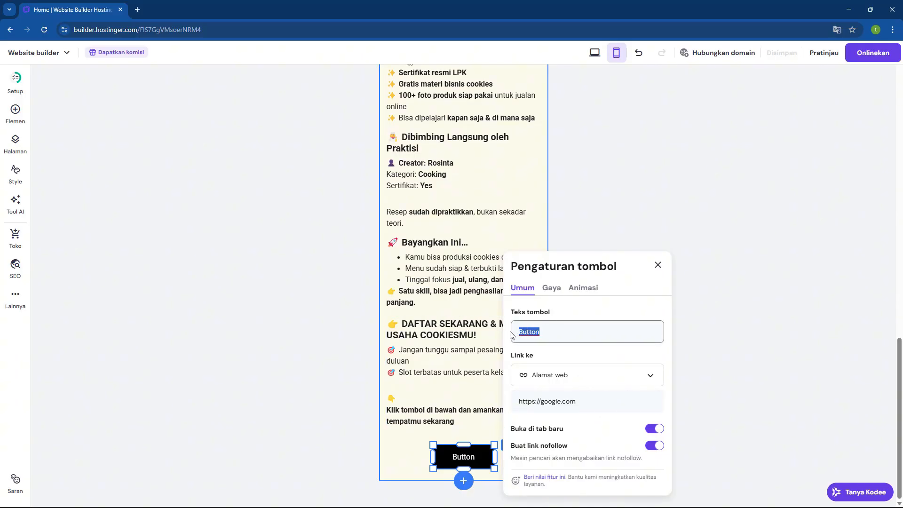
pyautogui.write('PEsan')
pyautogui.press('BackSpace')
pyautogui.press('BackSpace')
pyautogui.press('BackSpace')
pyautogui.press('BackSpace')
pyautogui.write('e')
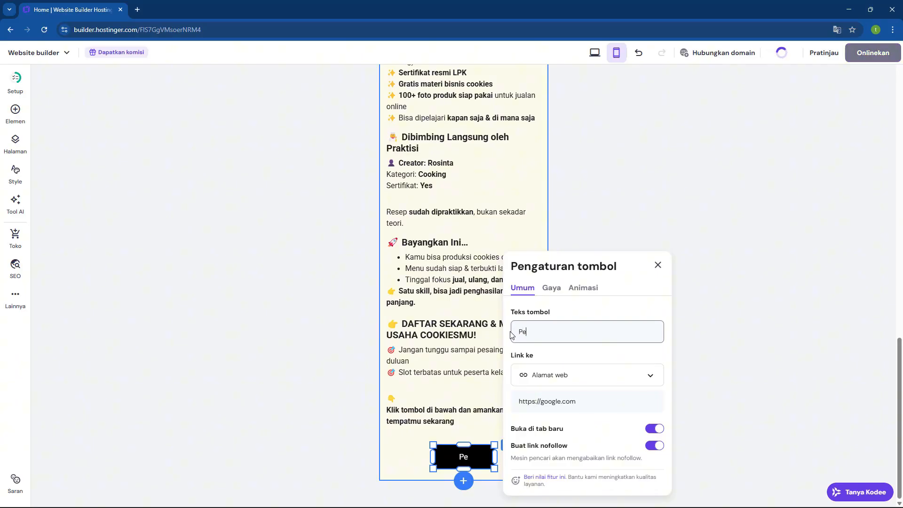
pyautogui.write('san Sekarang!')
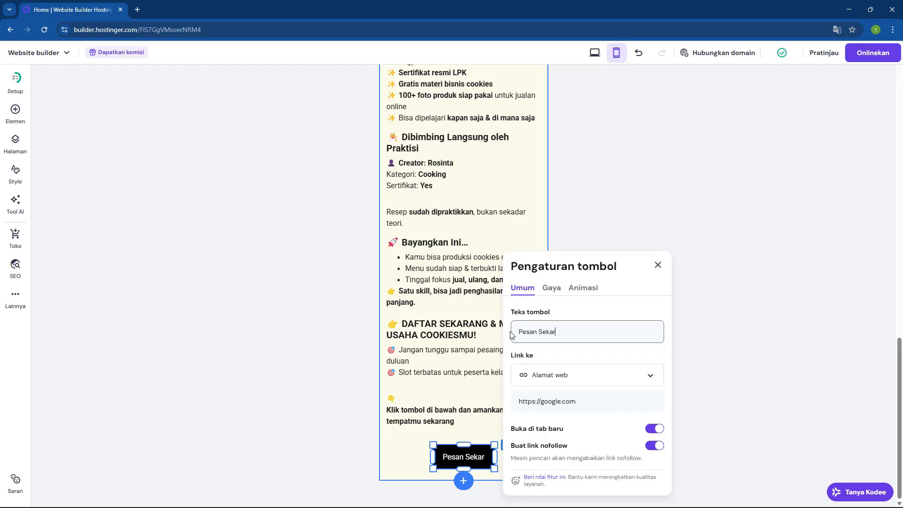
pyautogui.click(770, 301)
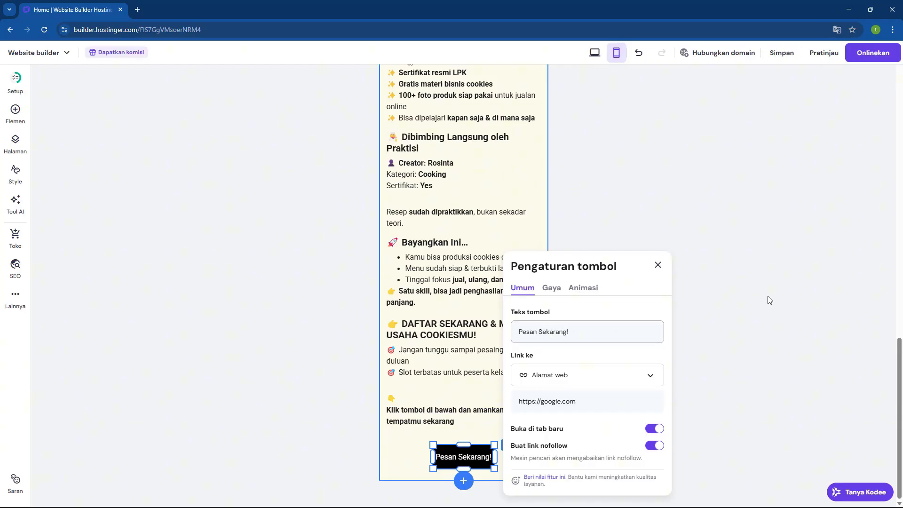
pyautogui.click(479, 456)
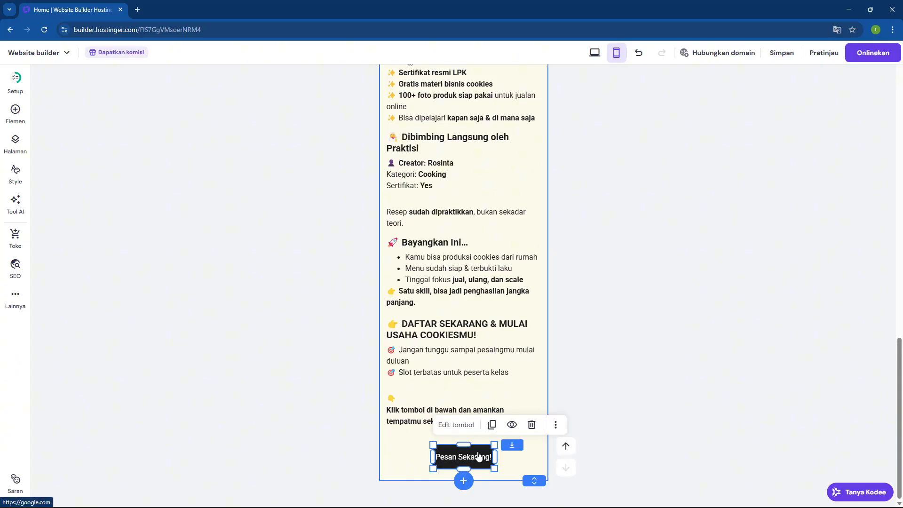
# Give the Pesan Sekarang! button a red fill colour.
pyautogui.click(453, 426)
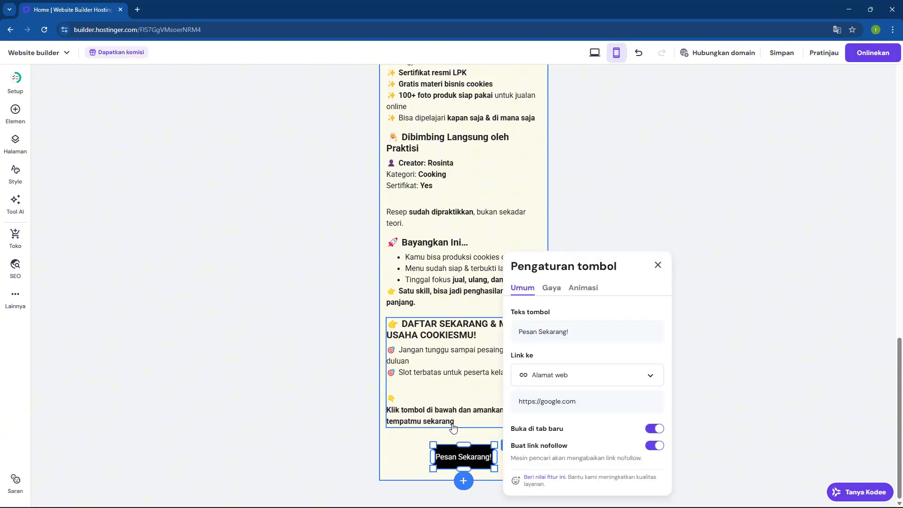
pyautogui.click(555, 289)
pyautogui.scroll(-1, 632, 337)
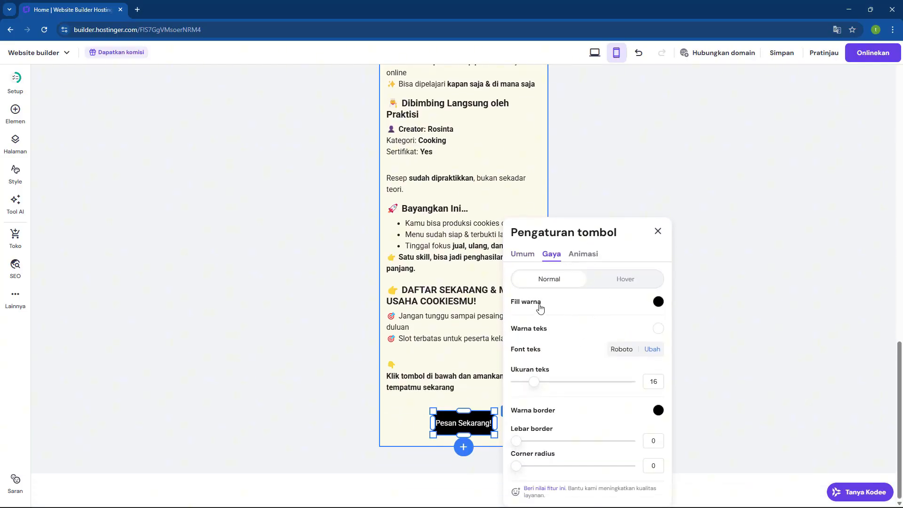
pyautogui.click(658, 301)
pyautogui.click(732, 322)
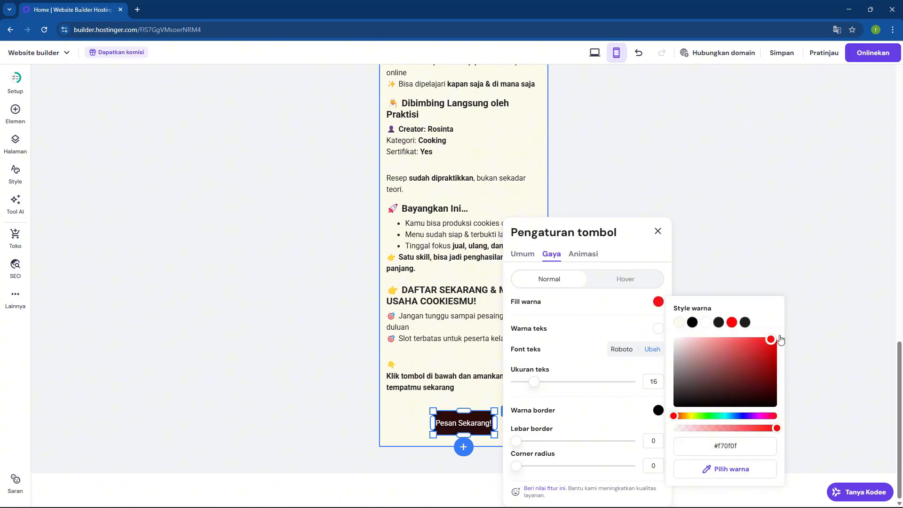
pyautogui.click(795, 335)
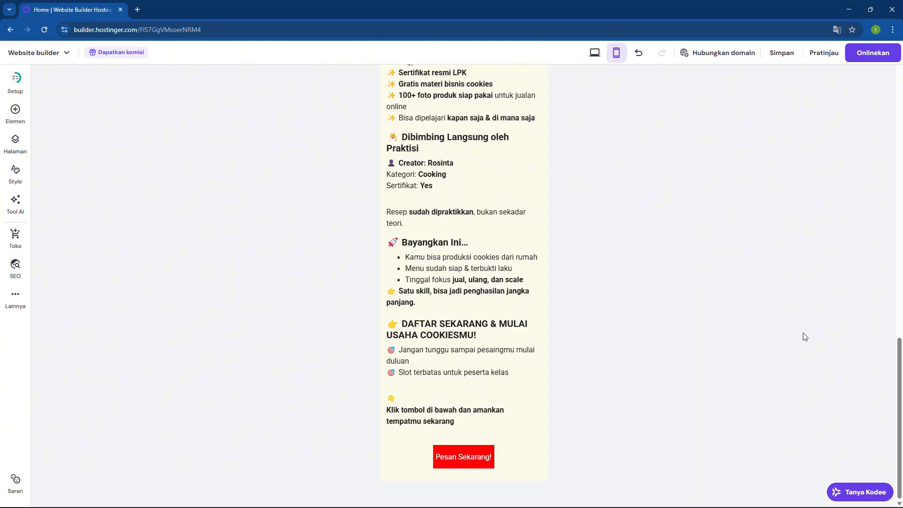
pyautogui.click(475, 456)
# Reduce the button text size to 14 and adjust the border width.
pyautogui.click(468, 425)
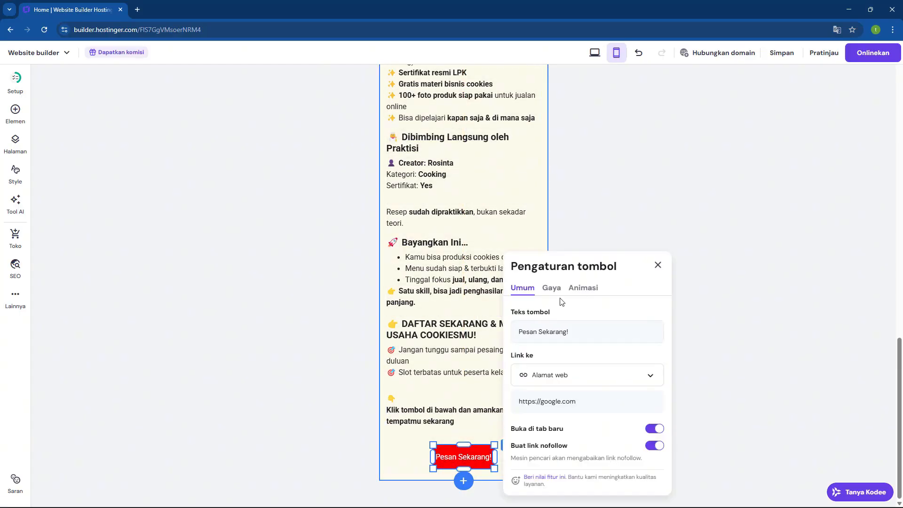
pyautogui.click(552, 288)
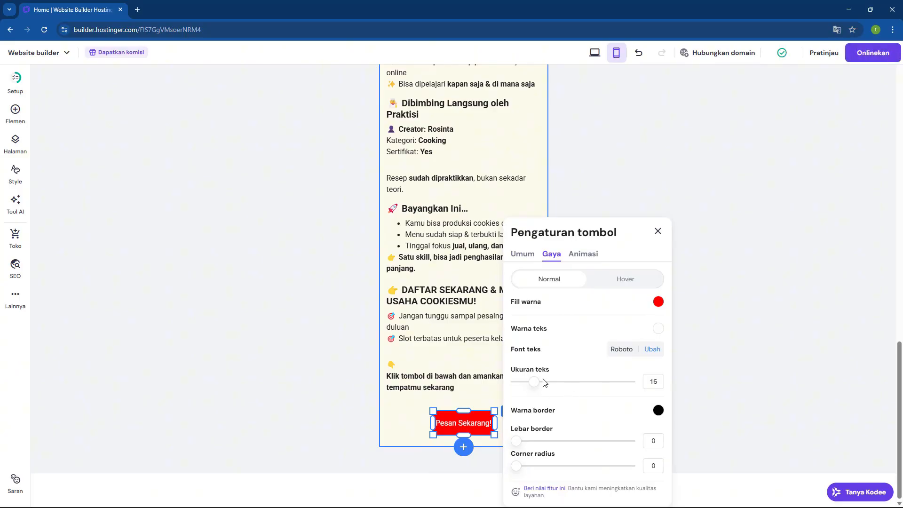
pyautogui.moveTo(537, 380)
pyautogui.mouseDown()
pyautogui.moveTo(549, 379)
pyautogui.moveTo(529, 378)
pyautogui.mouseUp()
pyautogui.moveTo(520, 441)
pyautogui.mouseDown()
pyautogui.moveTo(529, 440)
pyautogui.moveTo(514, 439)
pyautogui.mouseUp()
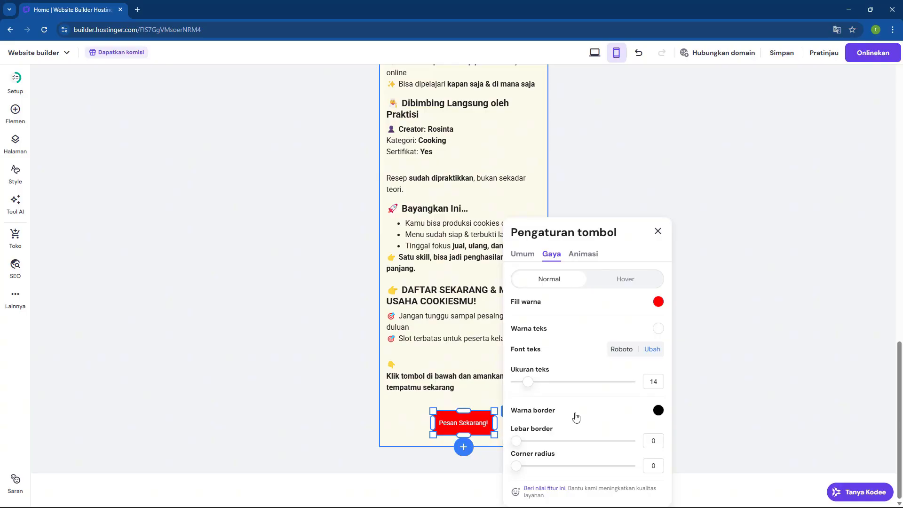
# Try the fade-in animation, keep the button without animation, and close the settings.
pyautogui.click(589, 259)
pyautogui.click(631, 329)
pyautogui.click(555, 332)
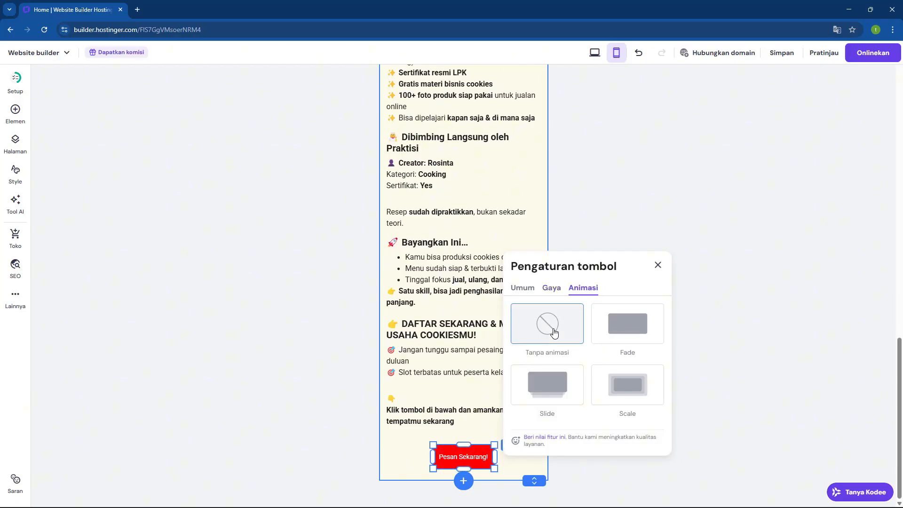
pyautogui.click(528, 288)
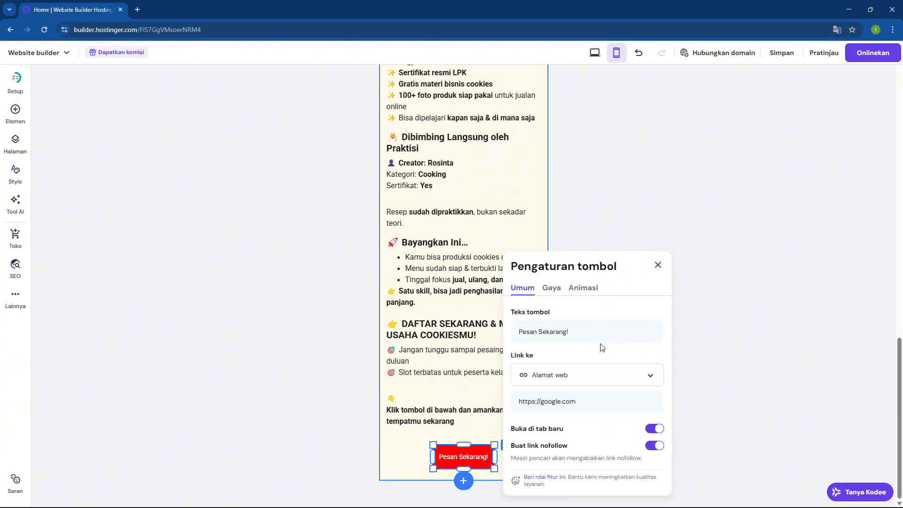
pyautogui.click(553, 289)
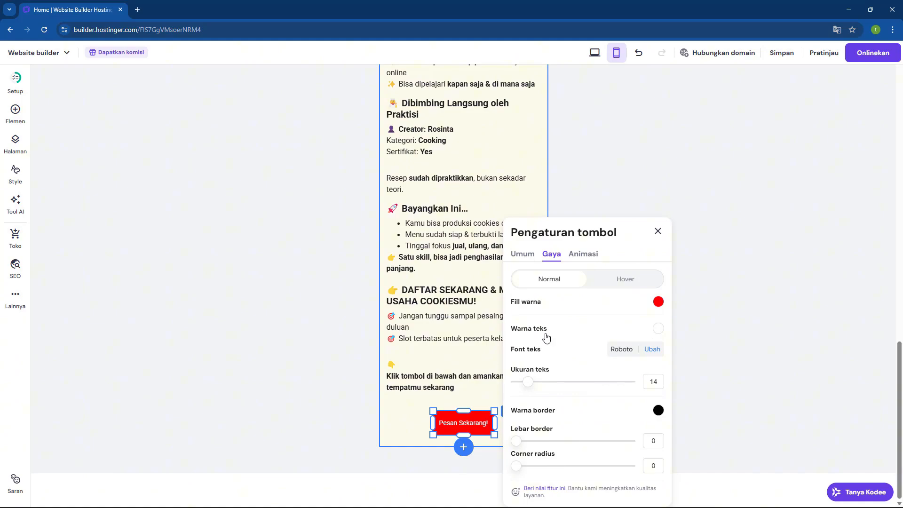
pyautogui.click(716, 309)
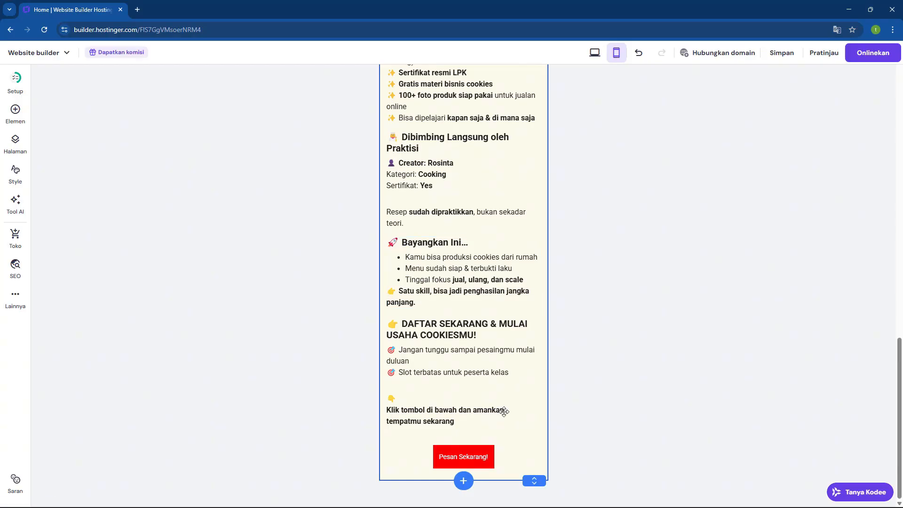
pyautogui.scroll(20, 473, 436)
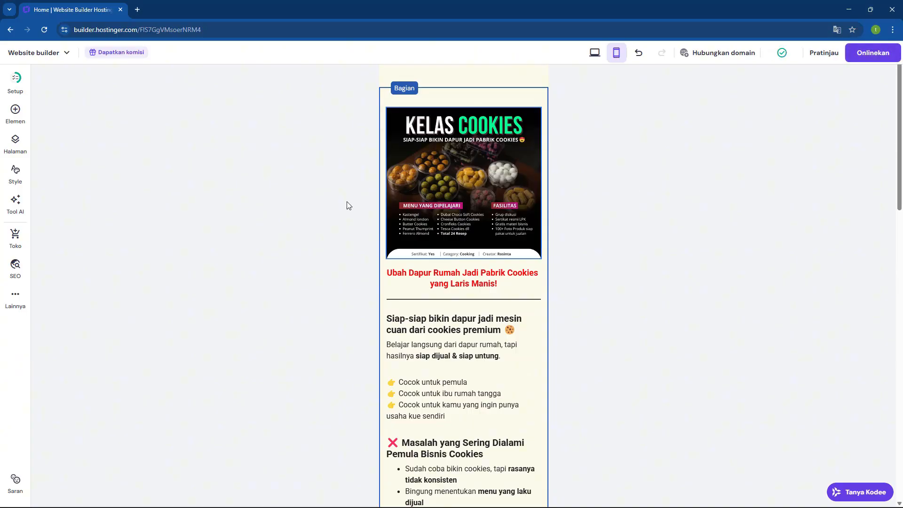
pyautogui.scroll(-7, 651, 272)
pyautogui.scroll(-10, 650, 272)
pyautogui.scroll(15, 646, 332)
pyautogui.scroll(3, 642, 339)
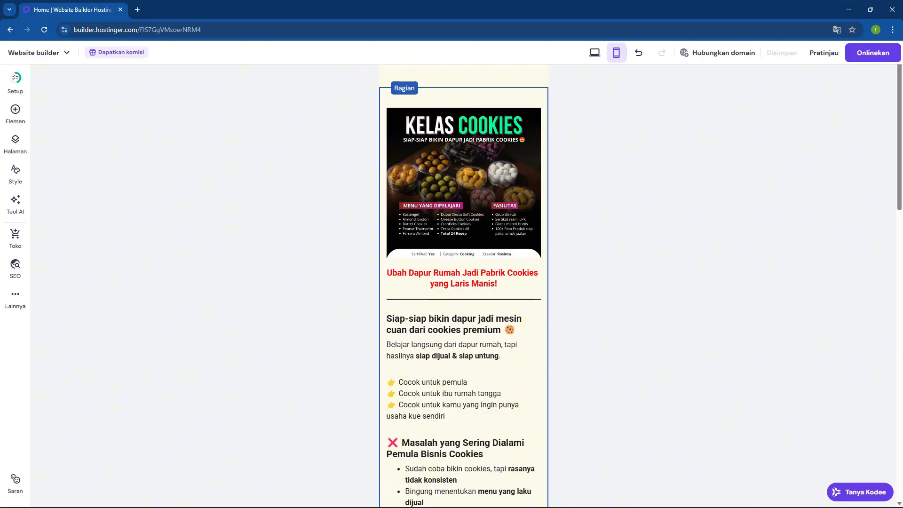
pyautogui.scroll(-18, 589, 345)
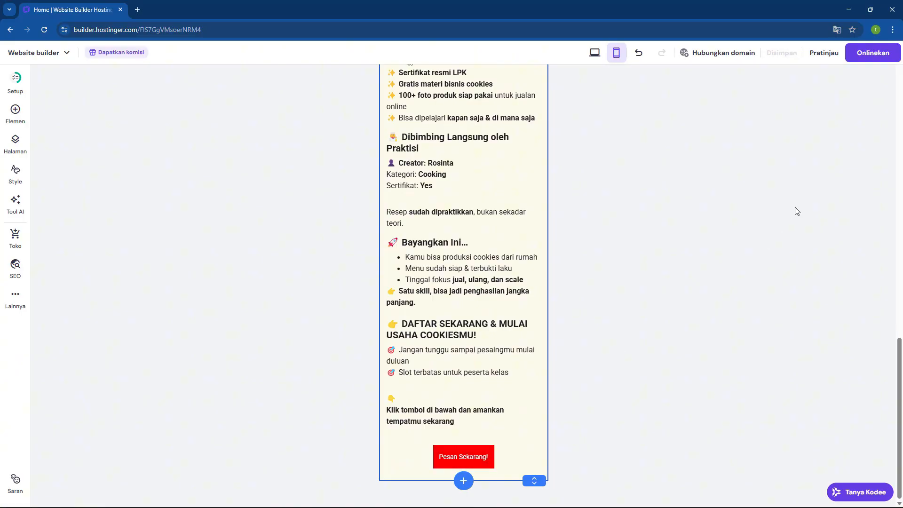
# Preview the Kelas Cookies page on mobile, scrolling down to the red Pesan Sekarang! button.
pyautogui.moveTo(730, 62)
pyautogui.click(829, 55)
pyautogui.scroll(-10, 450, 267)
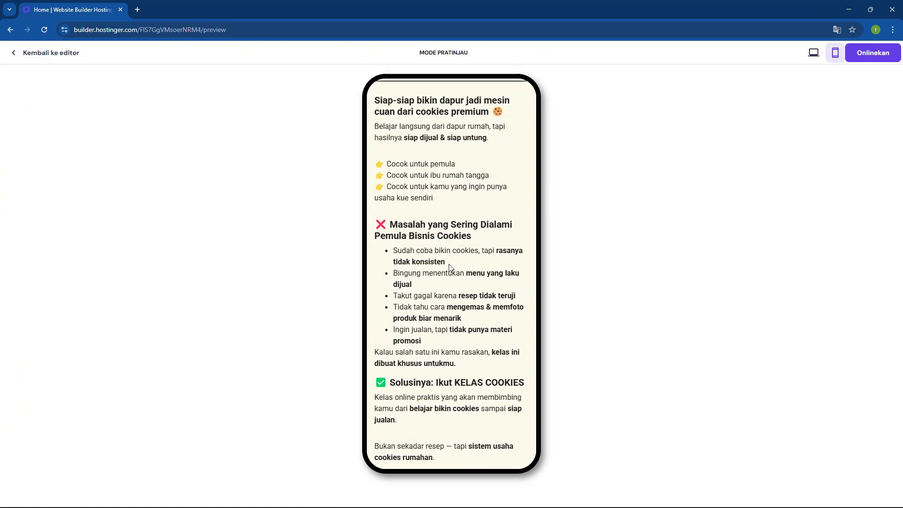
pyautogui.scroll(-10, 450, 268)
pyautogui.scroll(10, 453, 303)
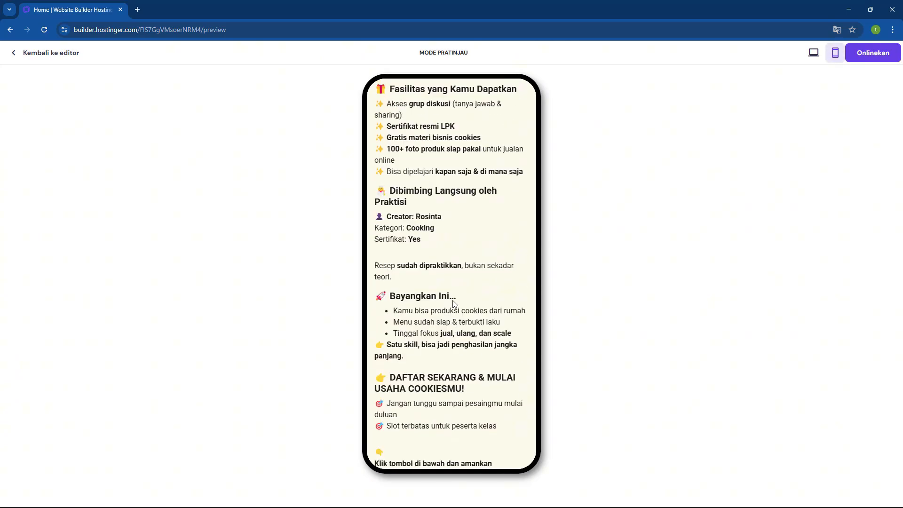
pyautogui.scroll(10, 454, 304)
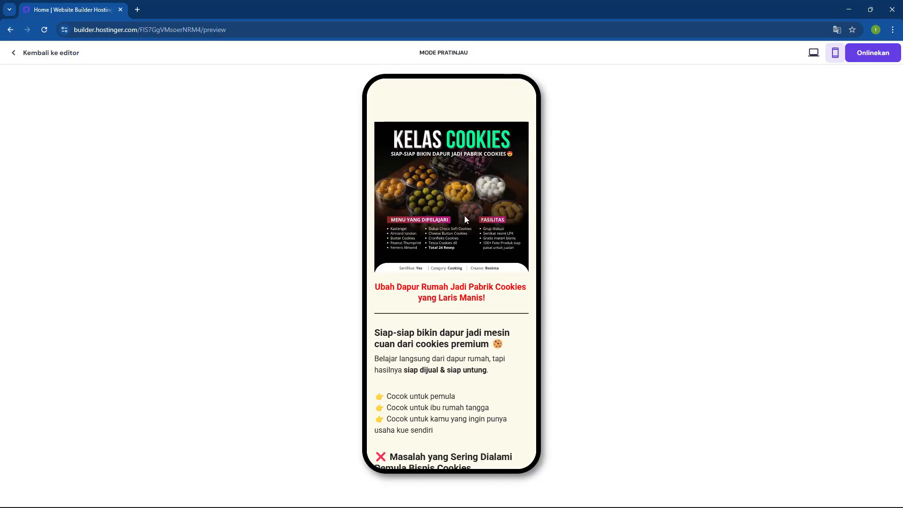
pyautogui.scroll(-15, 464, 217)
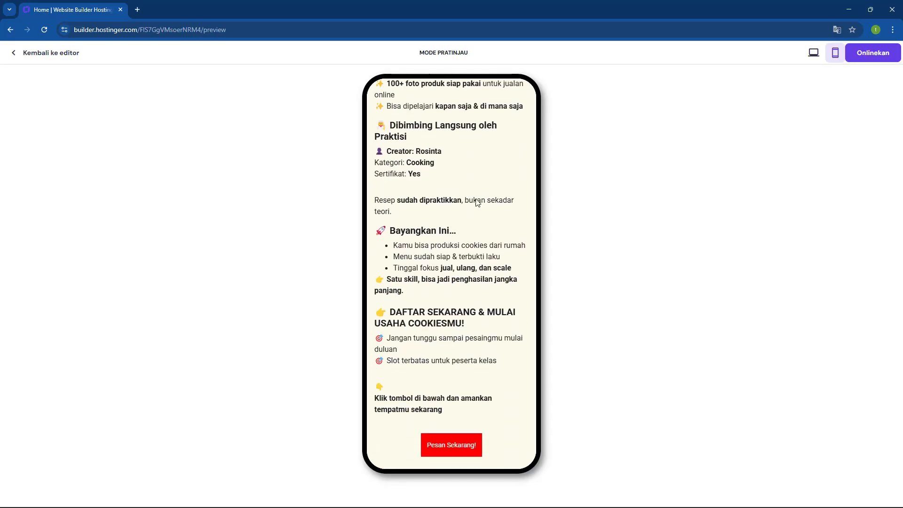
pyautogui.click(892, 57)
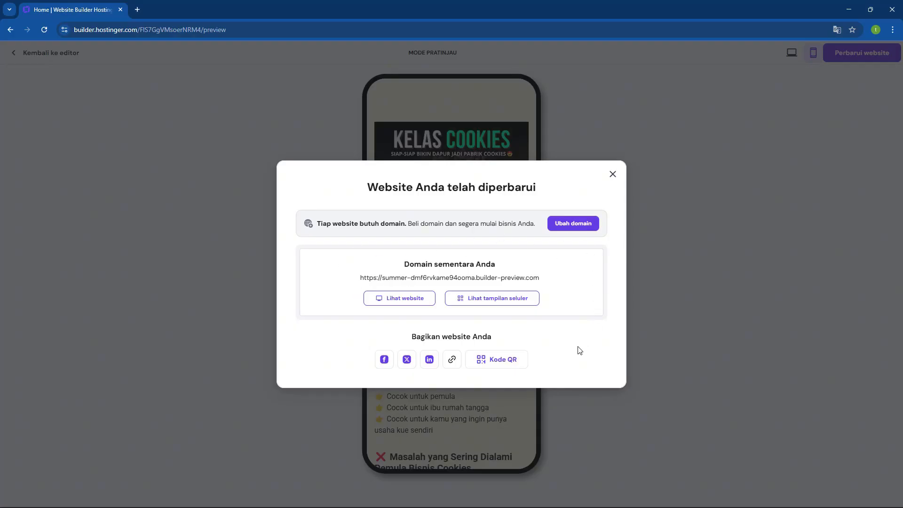
# Show the QR code for viewing the published Kelas Cookies site on a phone.
pyautogui.click(496, 301)
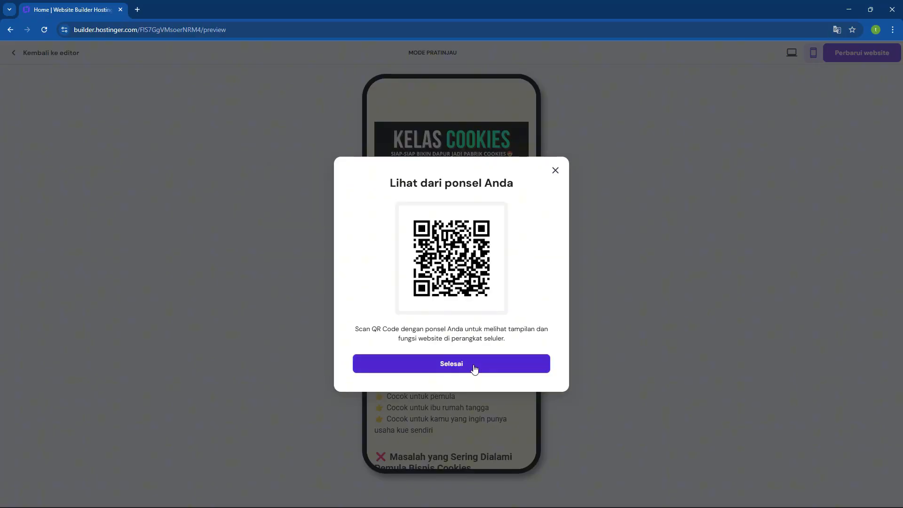